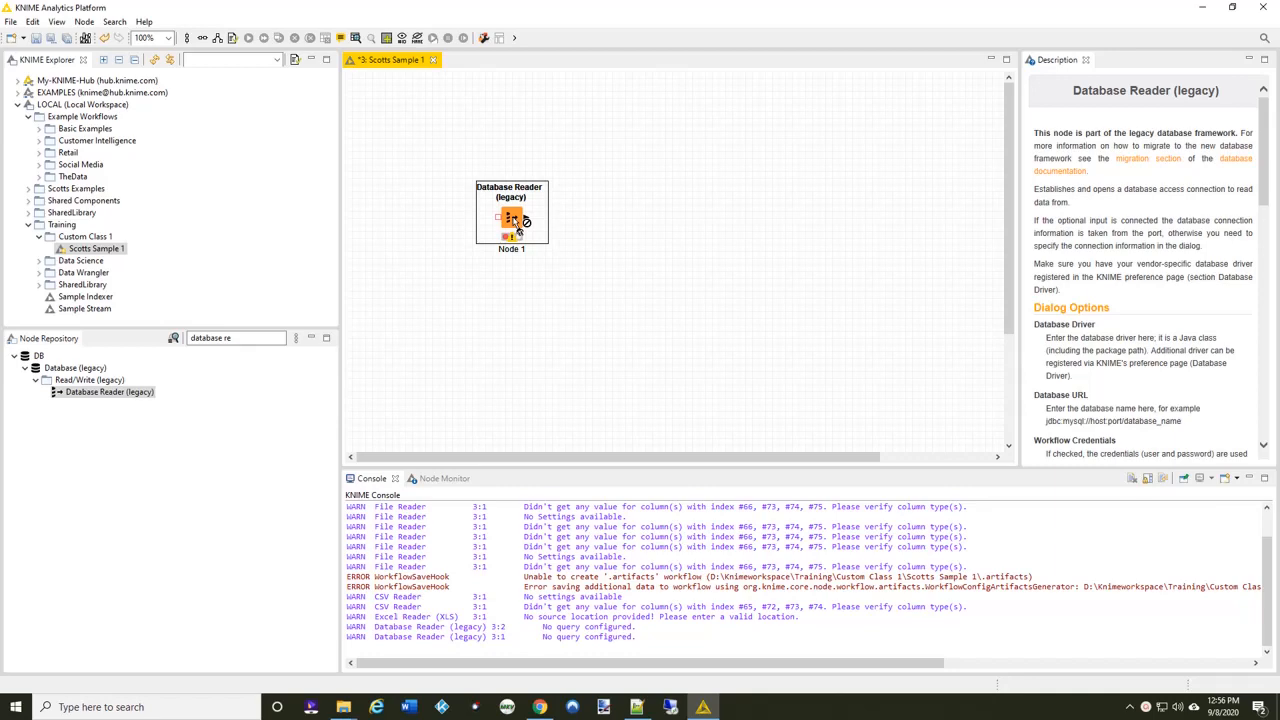
{"action": "right_click", "coordinate": [514, 222]}
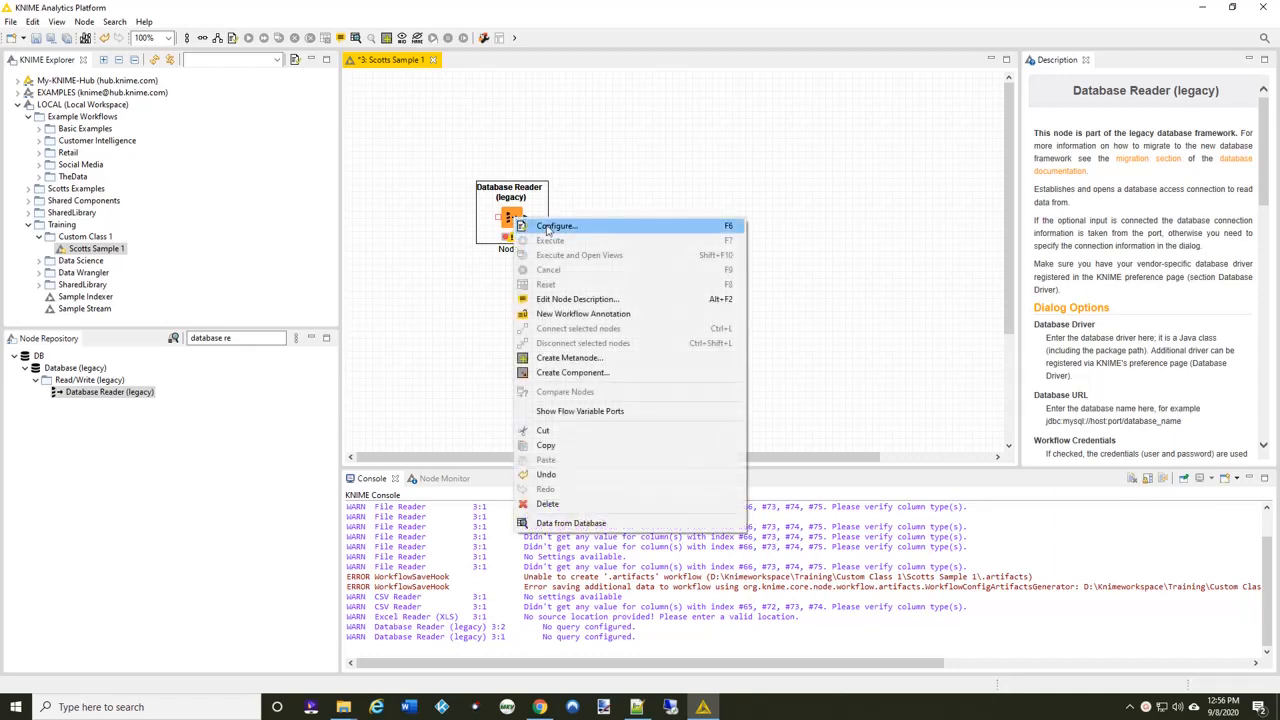
{"action": "left_click", "coordinate": [541, 226]}
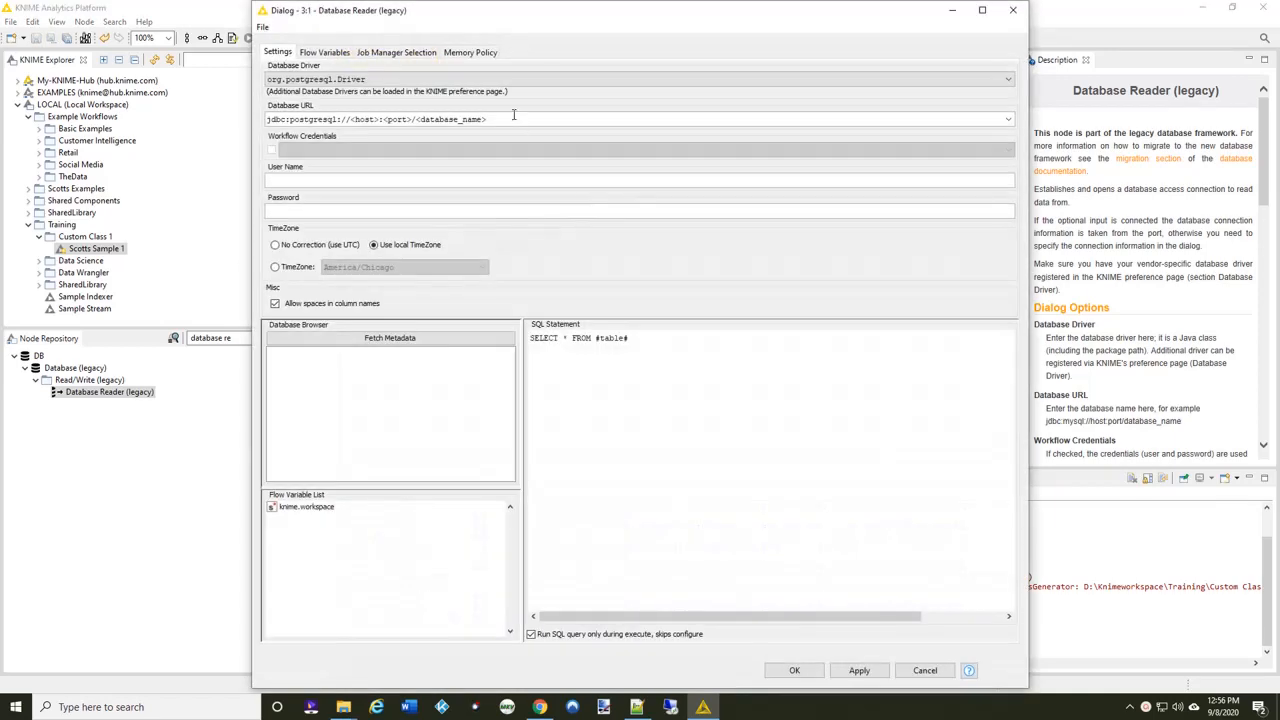
{"action": "left_click", "coordinate": [1010, 79]}
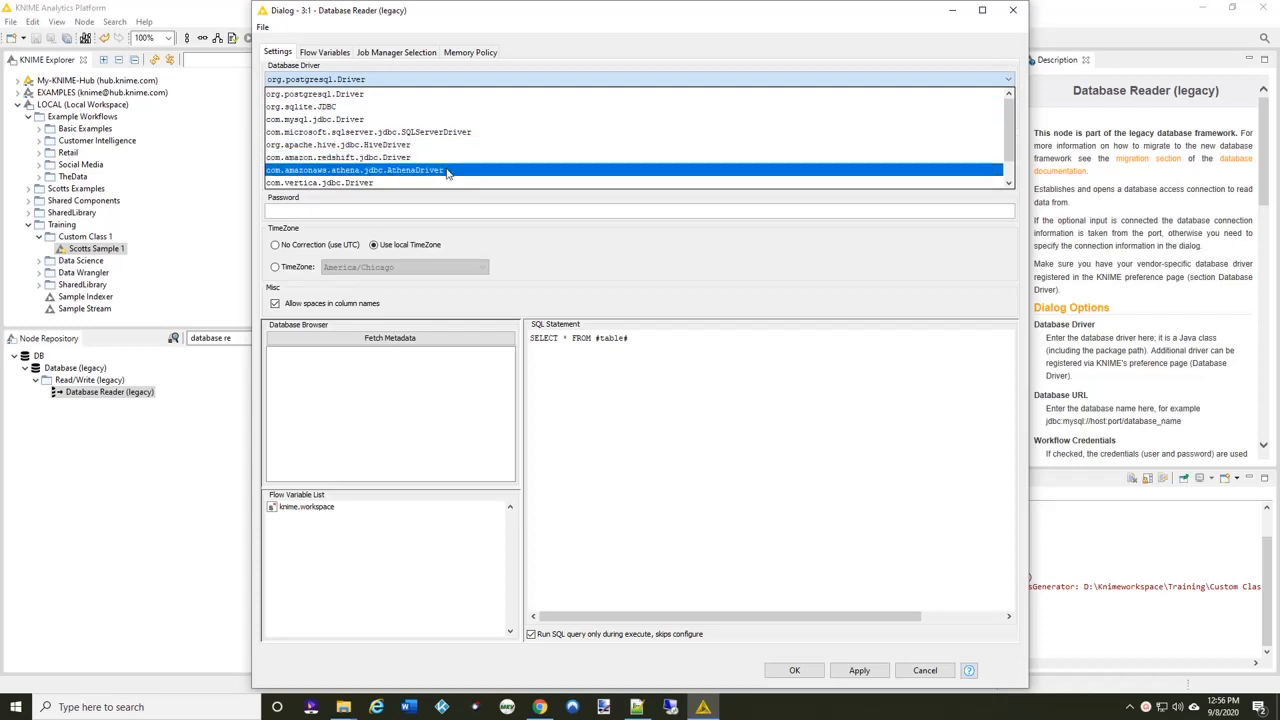
{"action": "scroll", "coordinate": [448, 174], "scroll_direction": "down", "scroll_amount": 1}
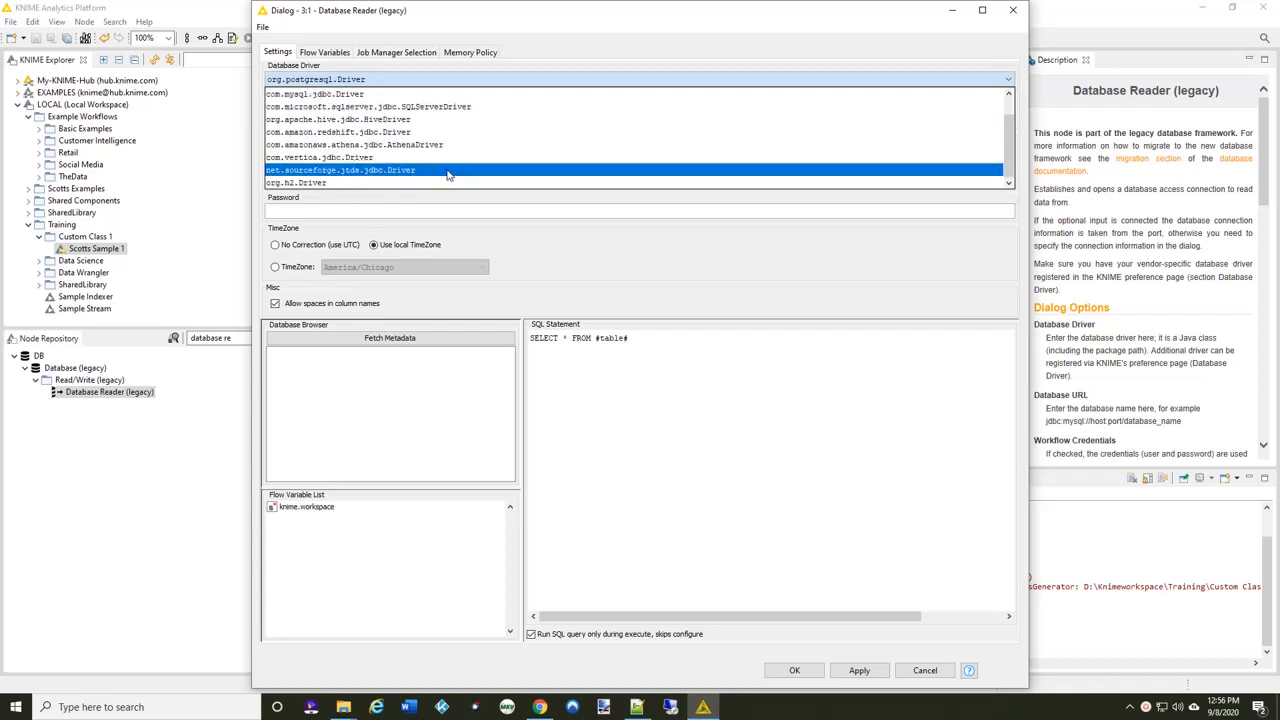
{"action": "left_click", "coordinate": [1007, 41]}
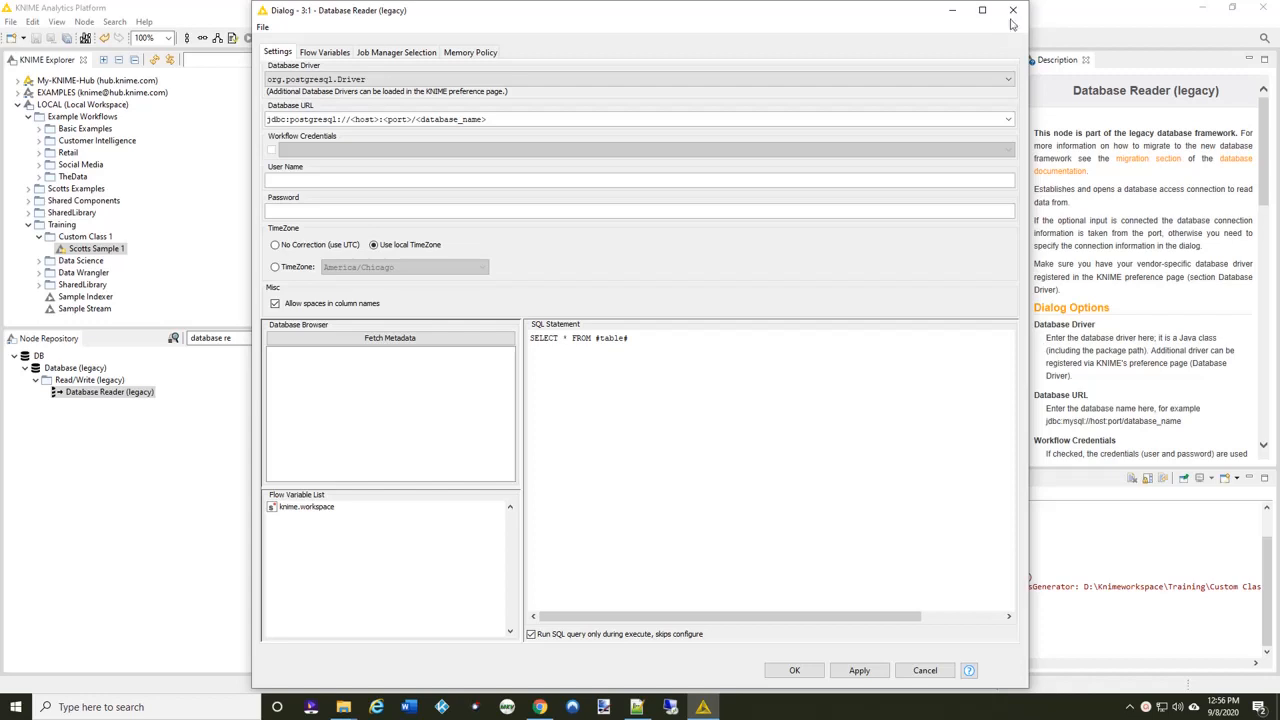
{"action": "left_click", "coordinate": [1014, 12]}
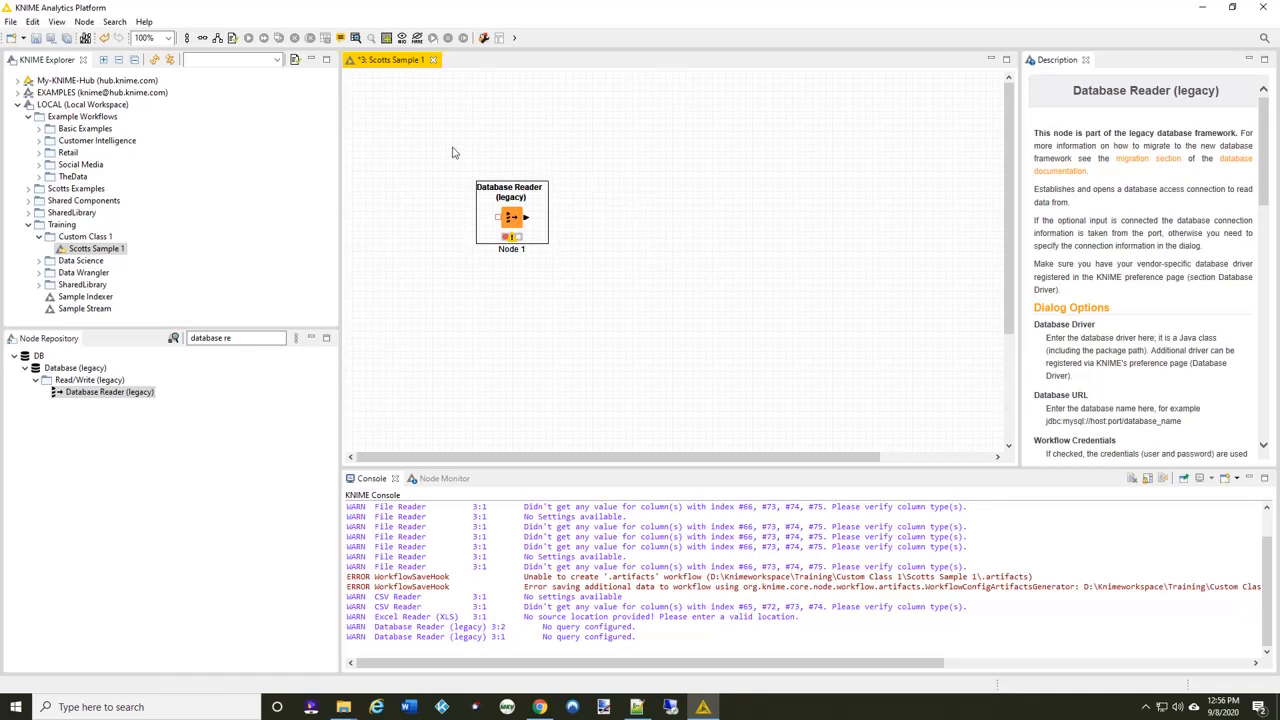
Step: Go to the KNIME > Databases (legacy) page in Preferences
{"action": "left_click", "coordinate": [12, 24]}
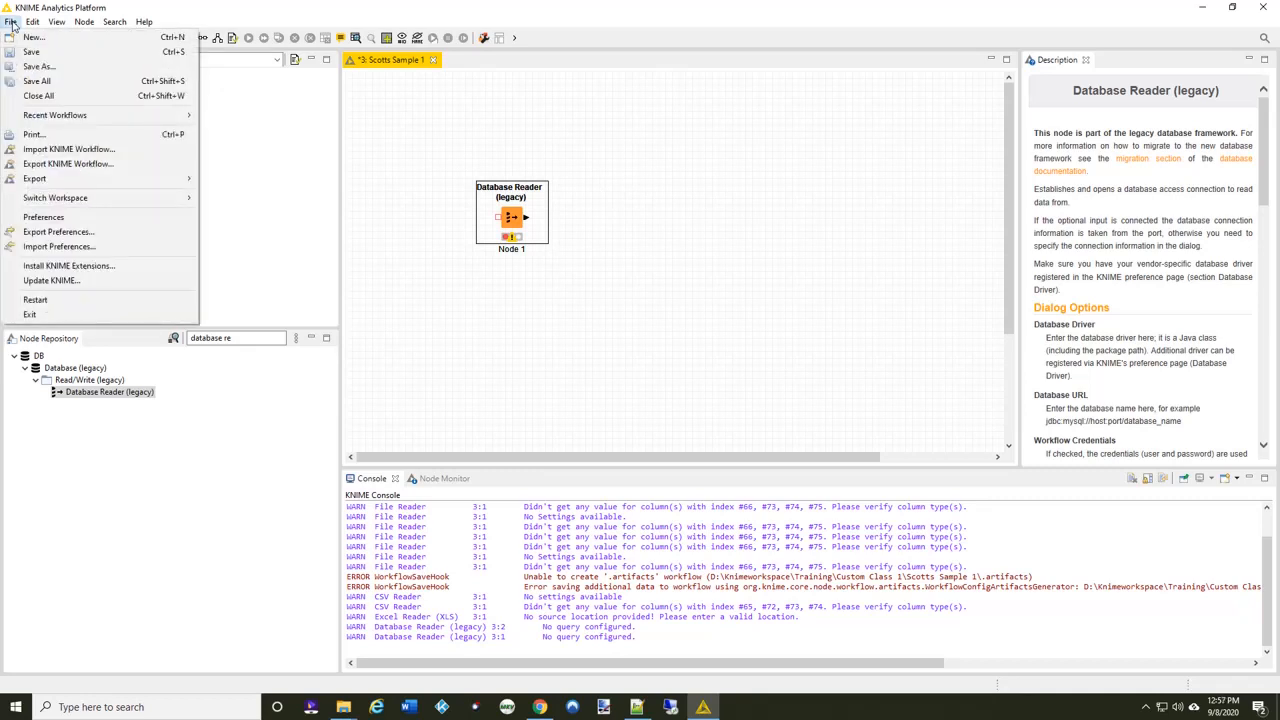
{"action": "left_click", "coordinate": [45, 217]}
{"action": "left_click_drag", "start_coordinate": [535, 243], "coordinate": [539, 180]}
{"action": "left_click", "coordinate": [438, 221]}
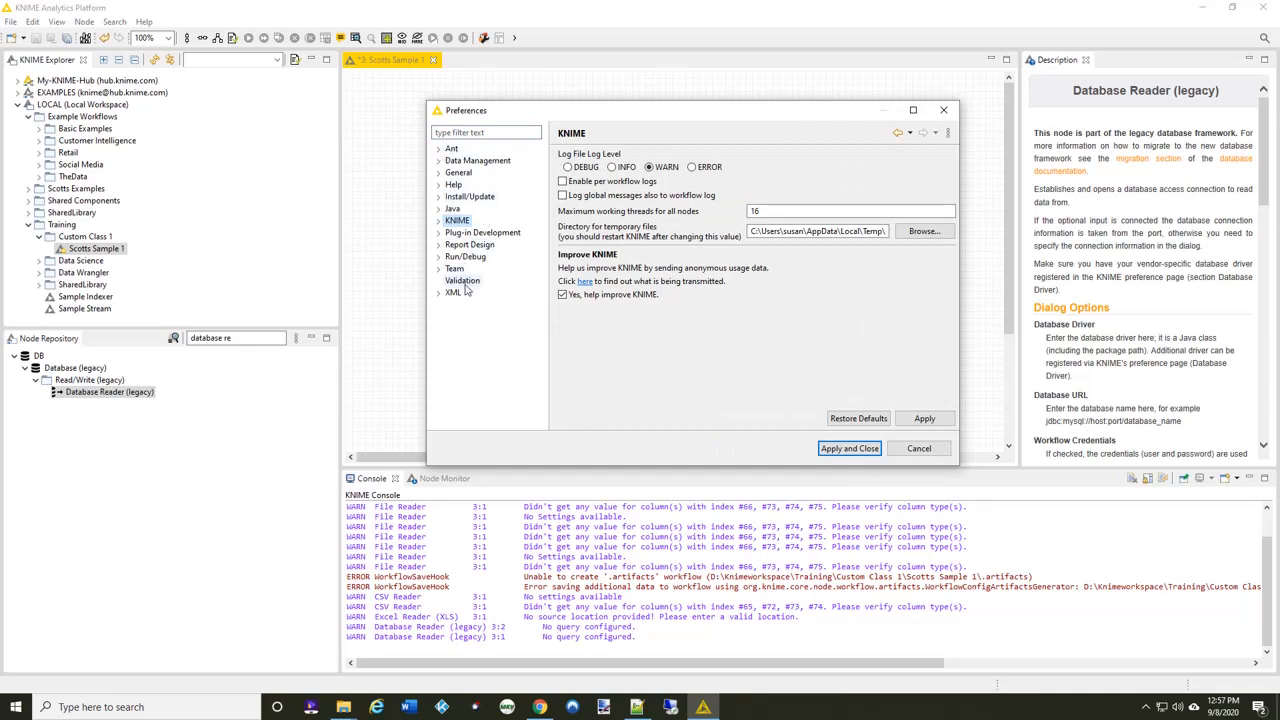
{"action": "left_click", "coordinate": [438, 221]}
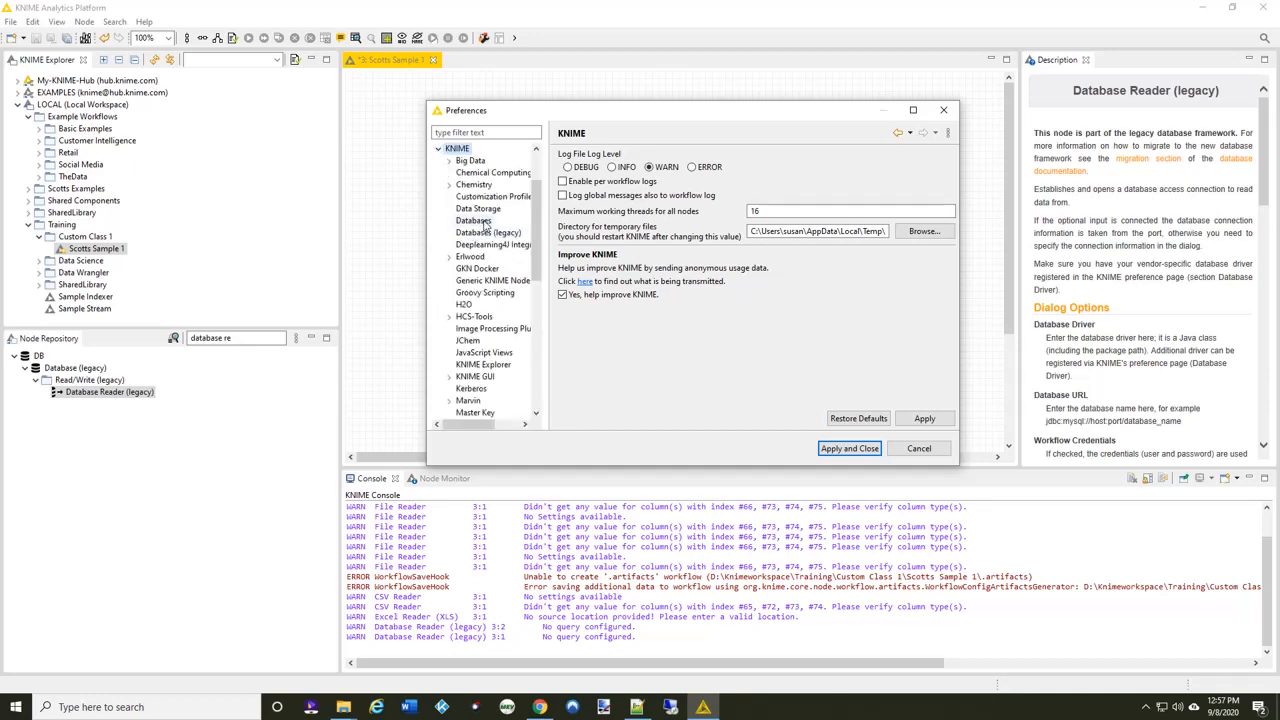
{"action": "left_click", "coordinate": [486, 222]}
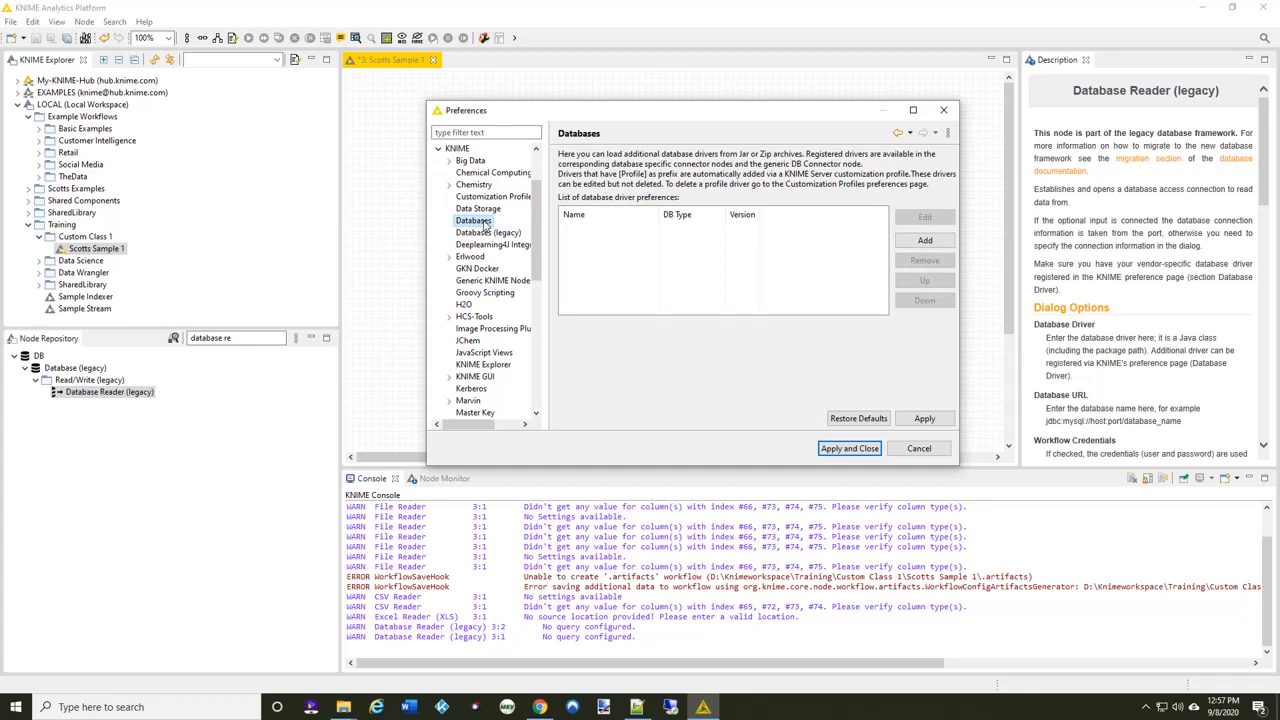
{"action": "left_click", "coordinate": [486, 233]}
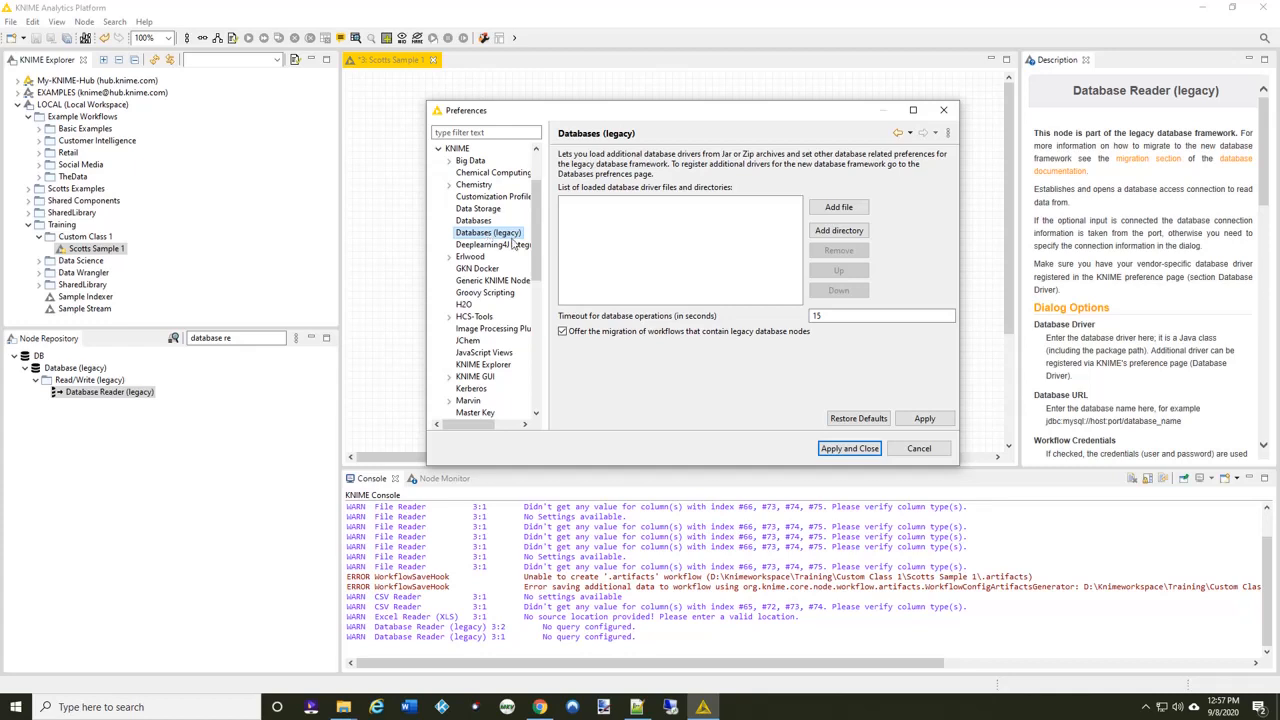
Step: Load C:\Program Files\PostgreSQL\10\jar\postgresql-42.2.14.jar as a legacy driver and apply the preferences
{"action": "left_click", "coordinate": [851, 211]}
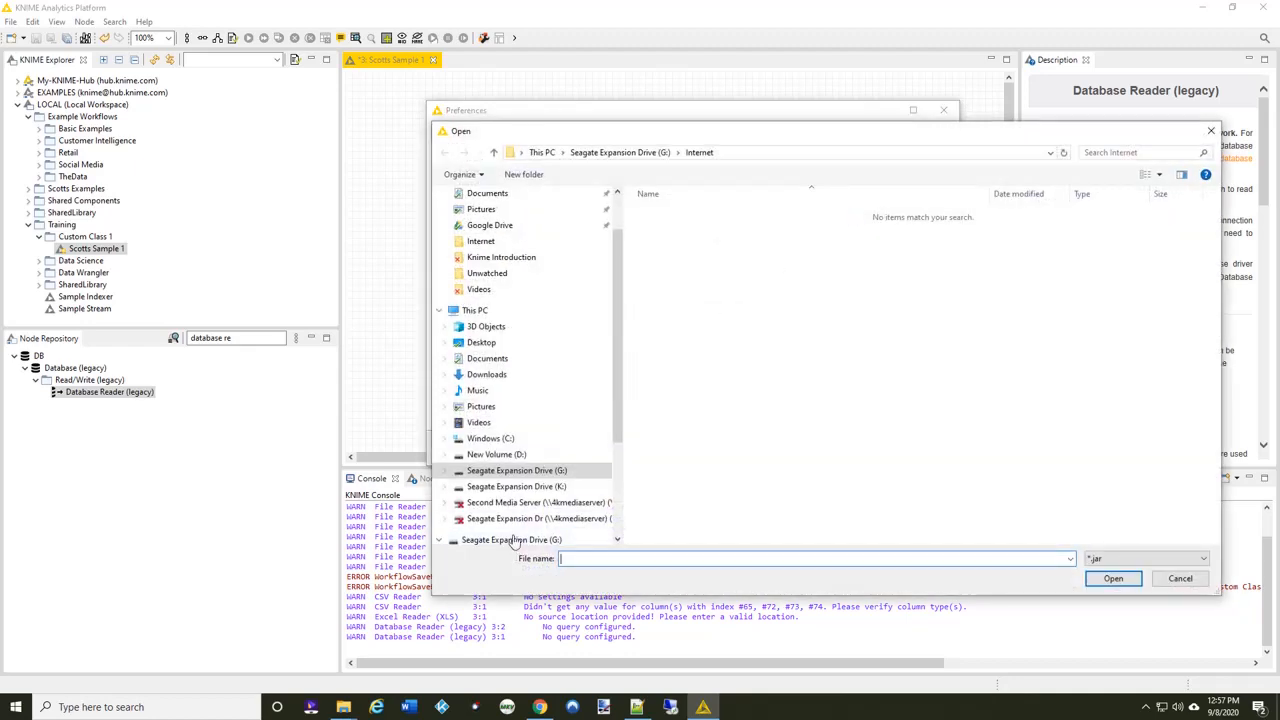
{"action": "left_click", "coordinate": [447, 441]}
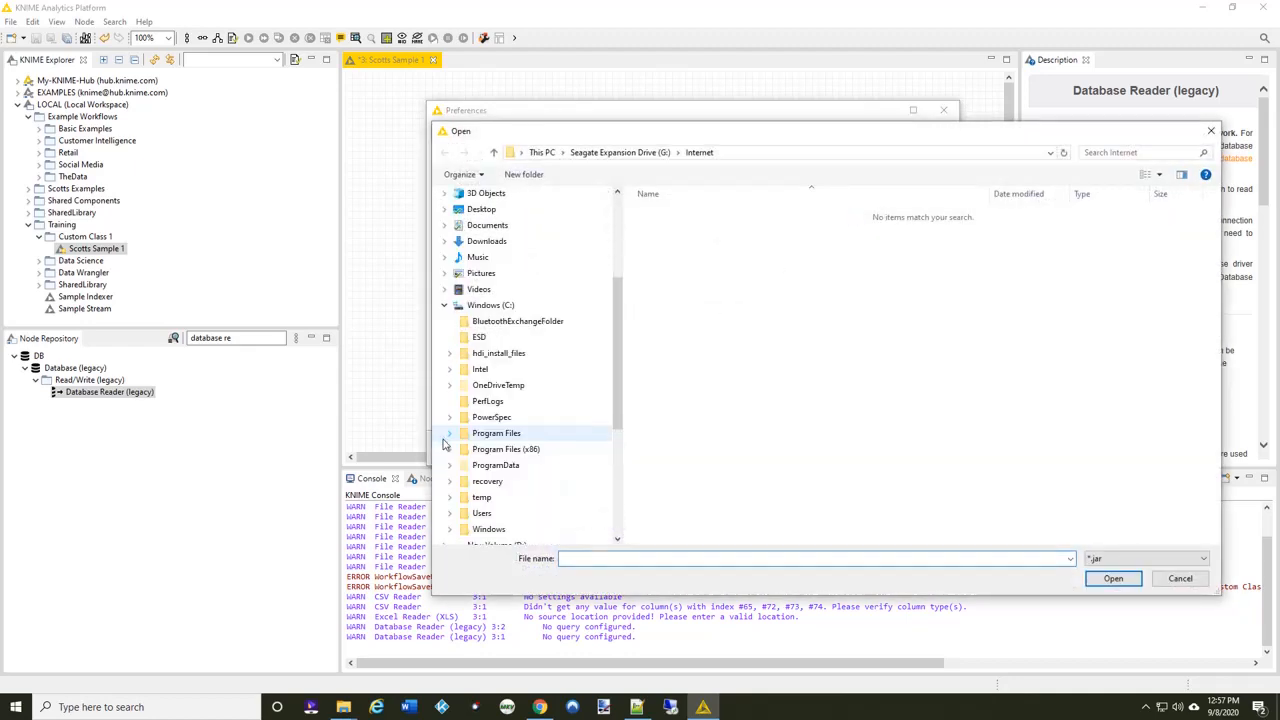
{"action": "left_click_drag", "start_coordinate": [618, 372], "coordinate": [618, 425]}
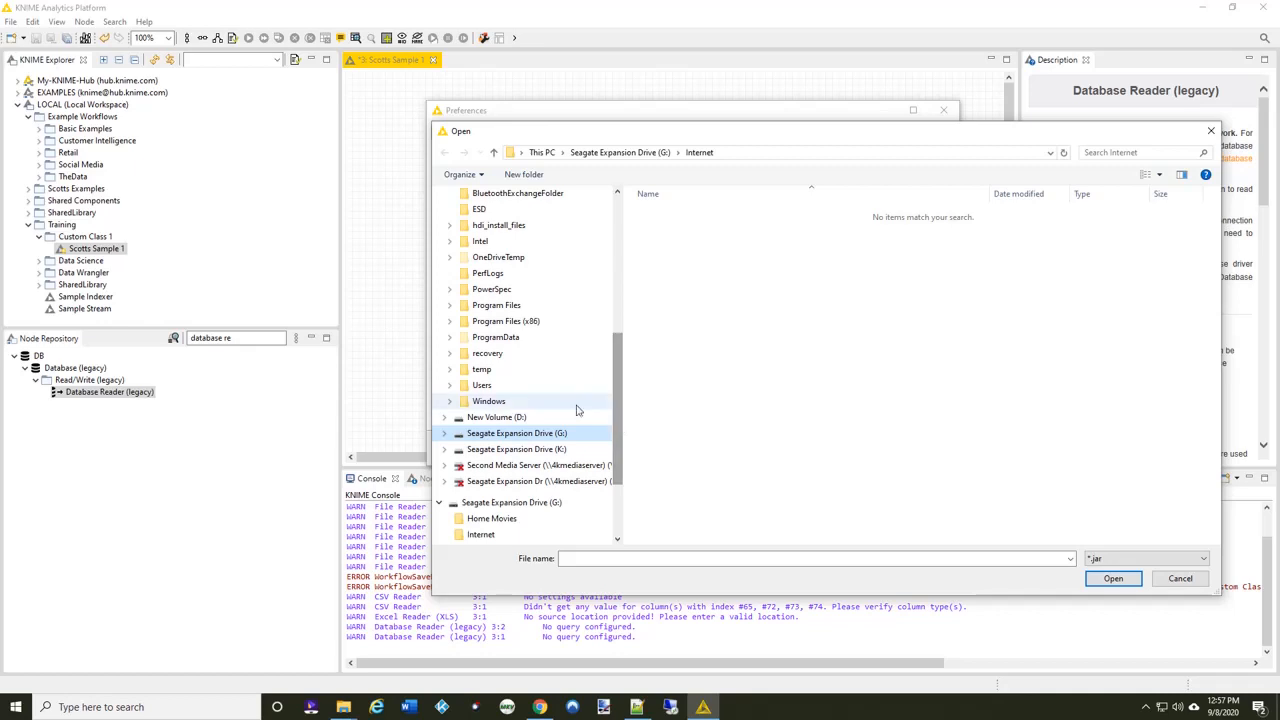
{"action": "left_click", "coordinate": [447, 309]}
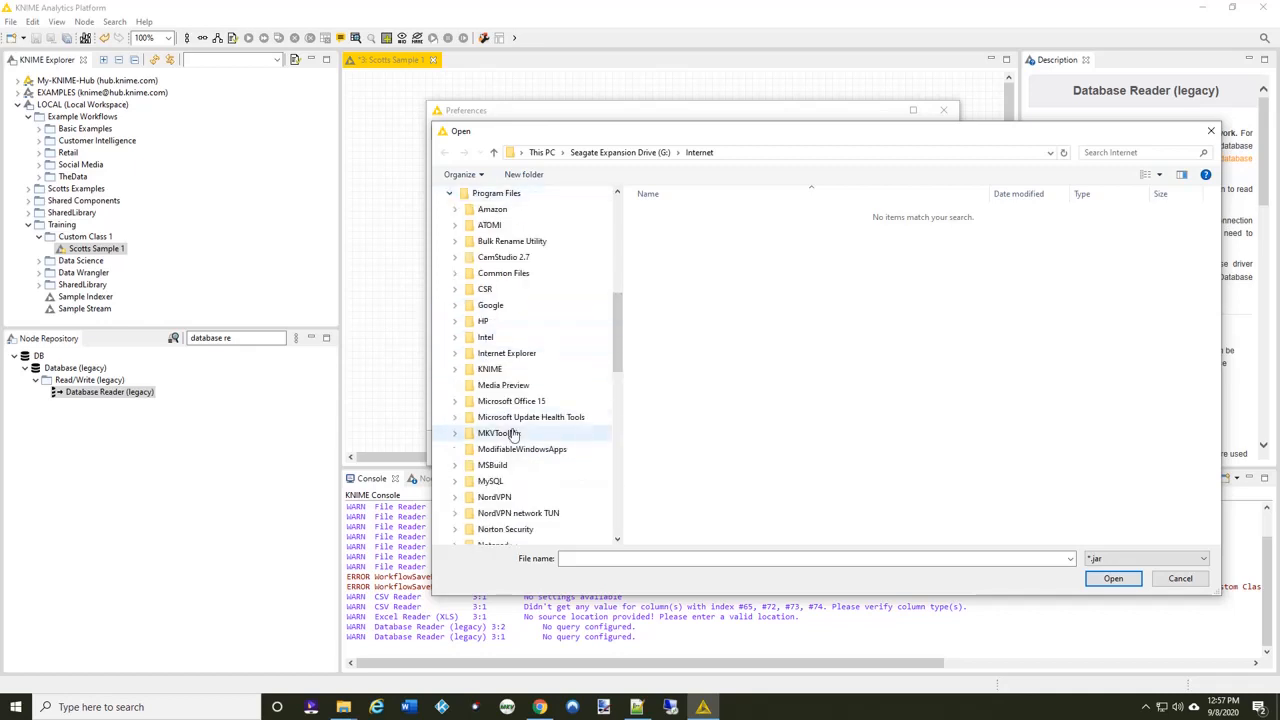
{"action": "left_click_drag", "start_coordinate": [620, 328], "coordinate": [618, 372]}
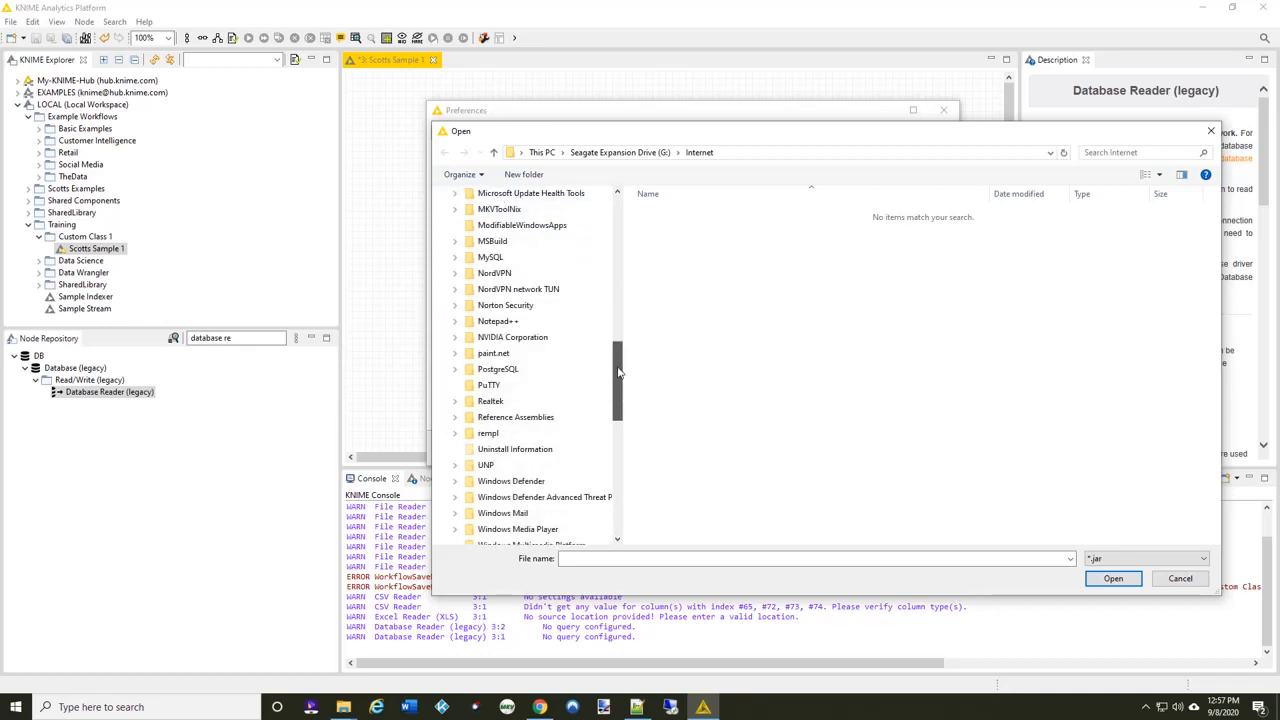
{"action": "left_click", "coordinate": [456, 369]}
{"action": "left_click", "coordinate": [462, 386]}
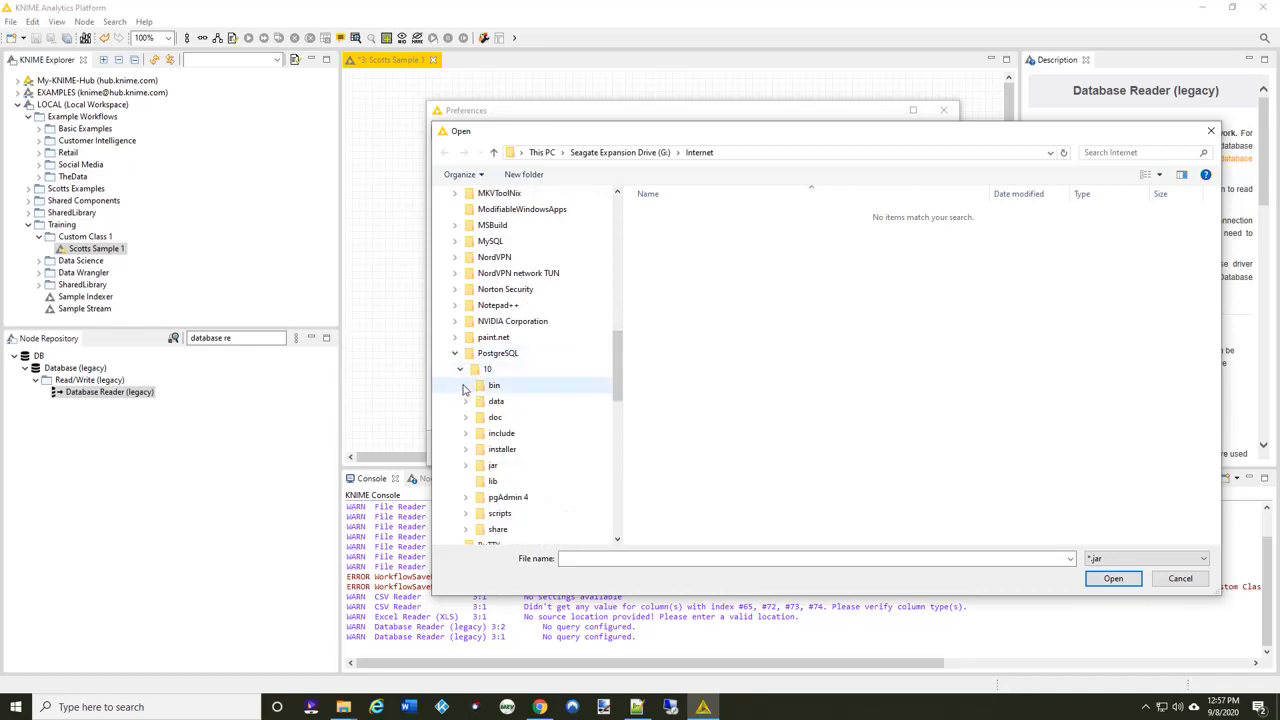
{"action": "left_click", "coordinate": [492, 467]}
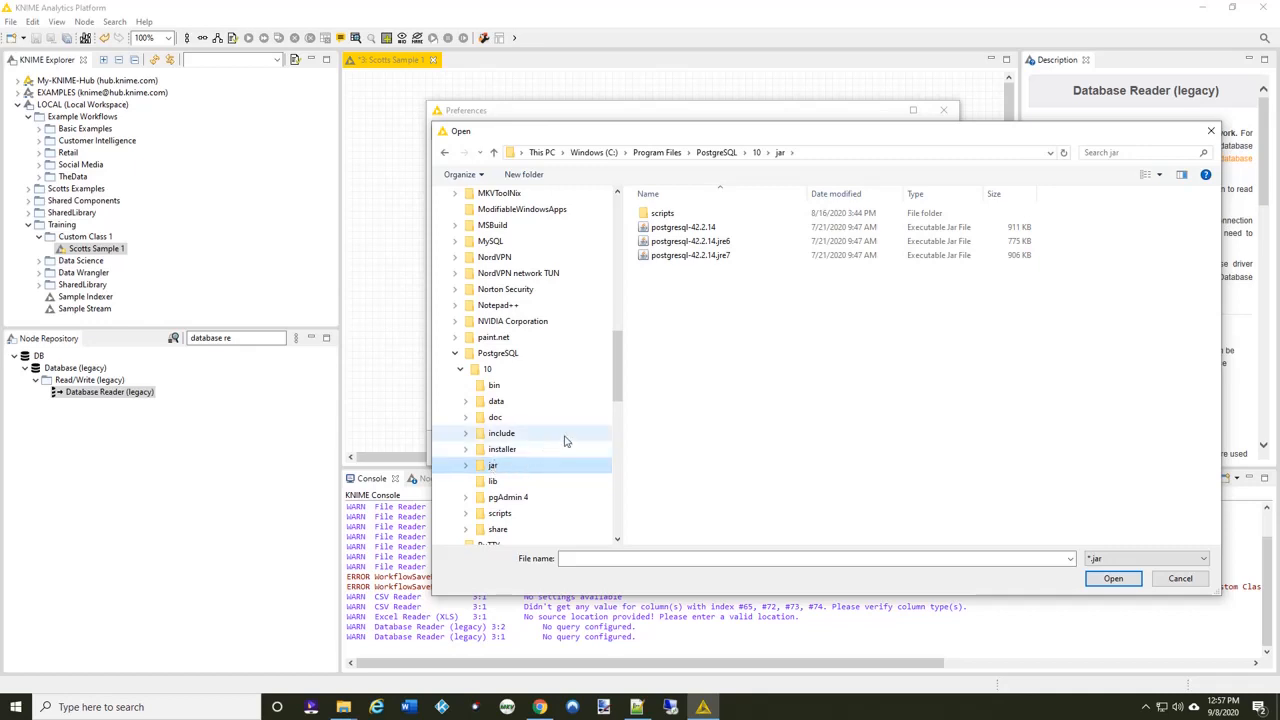
{"action": "double_click", "coordinate": [710, 228]}
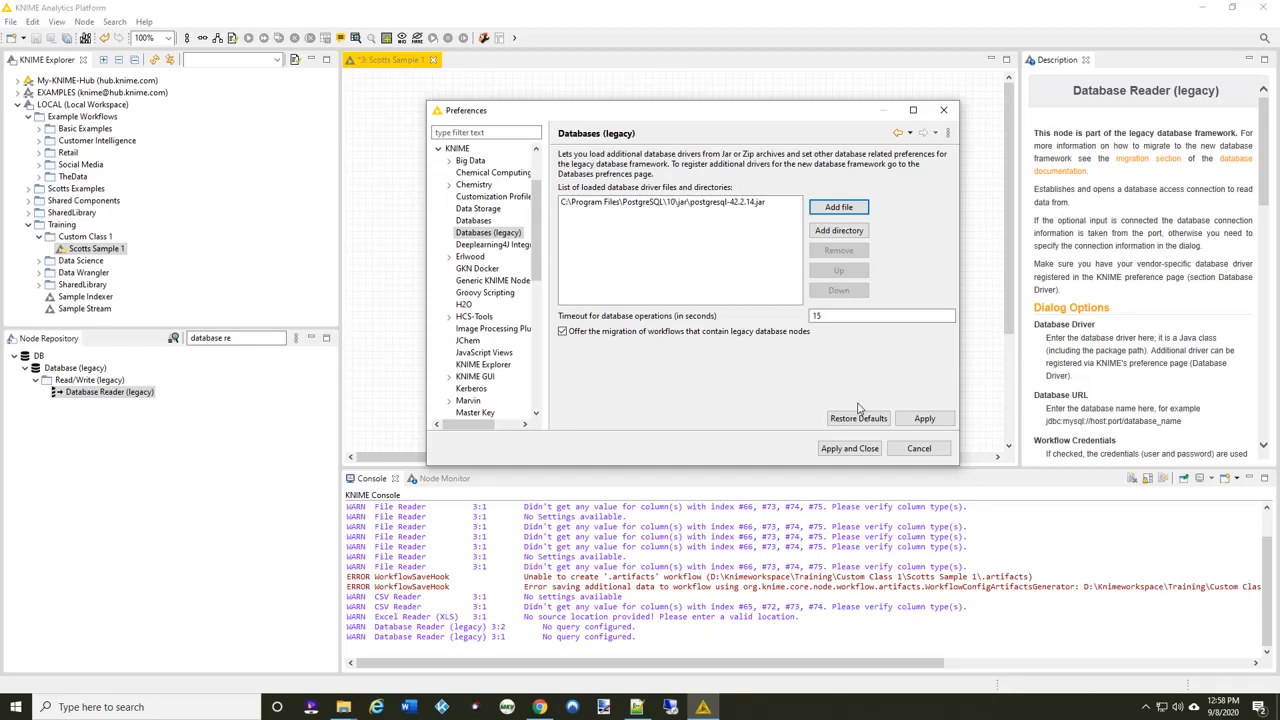
{"action": "left_click", "coordinate": [850, 448]}
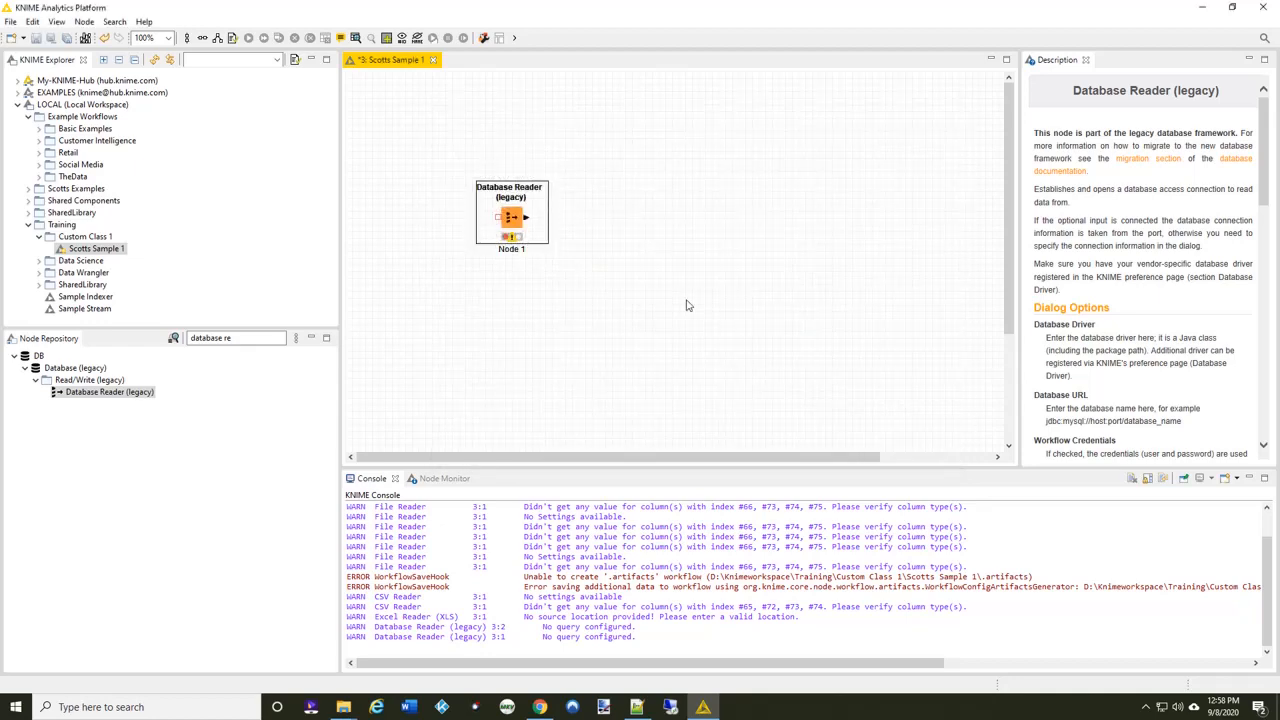
Step: Reopen Preferences at KNIME > Databases and start adding a new driver
{"action": "left_click", "coordinate": [11, 22]}
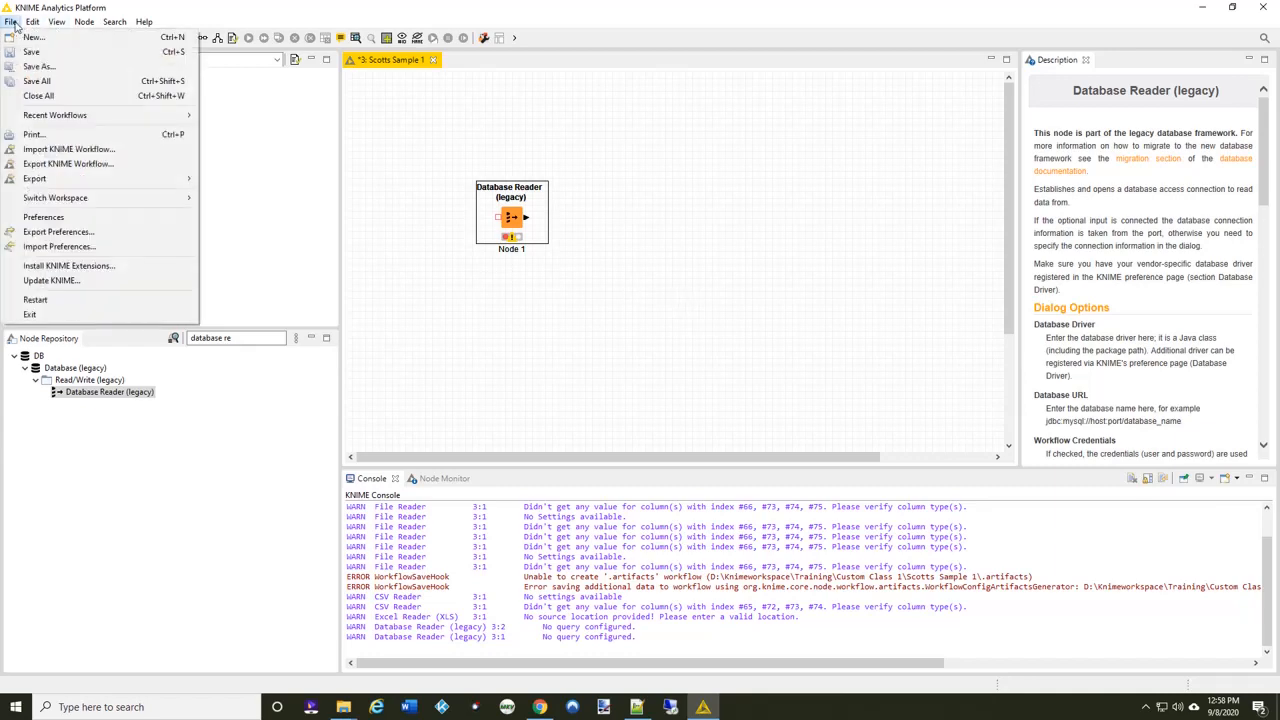
{"action": "left_click", "coordinate": [78, 217]}
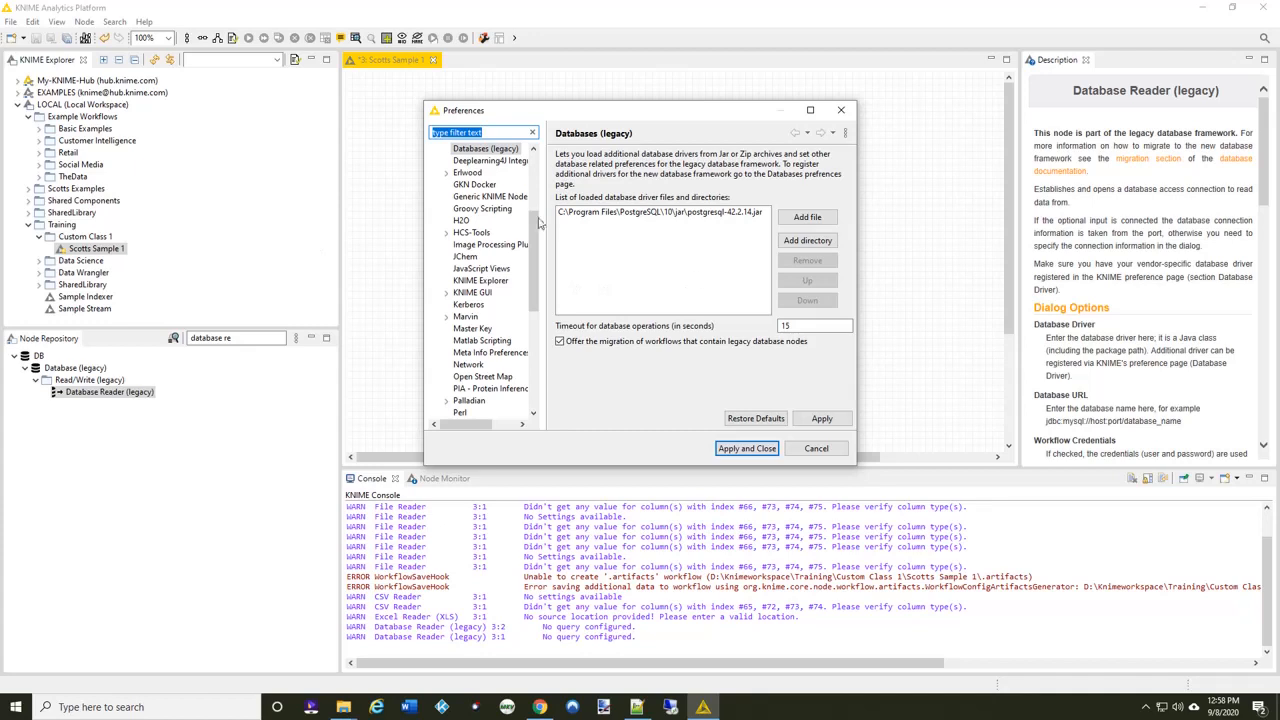
{"action": "scroll", "coordinate": [532, 228], "scroll_direction": "up", "scroll_amount": 1}
{"action": "left_click", "coordinate": [472, 174]}
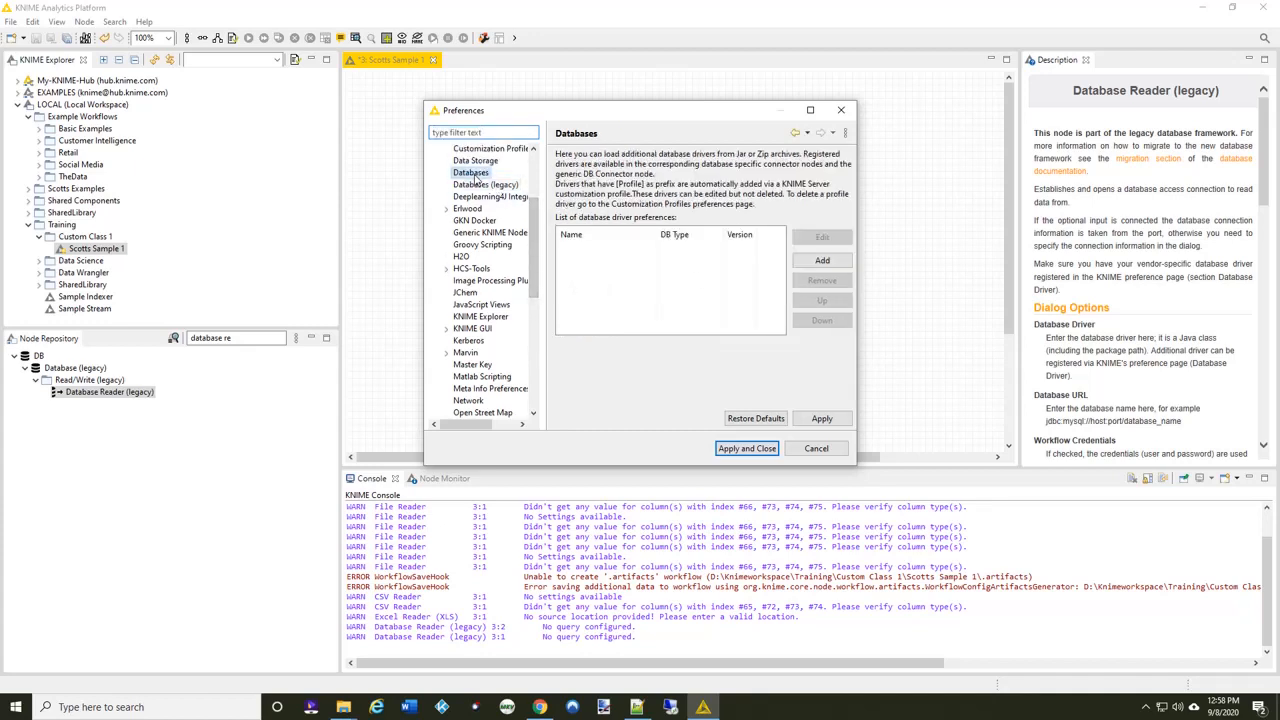
{"action": "left_click", "coordinate": [824, 262]}
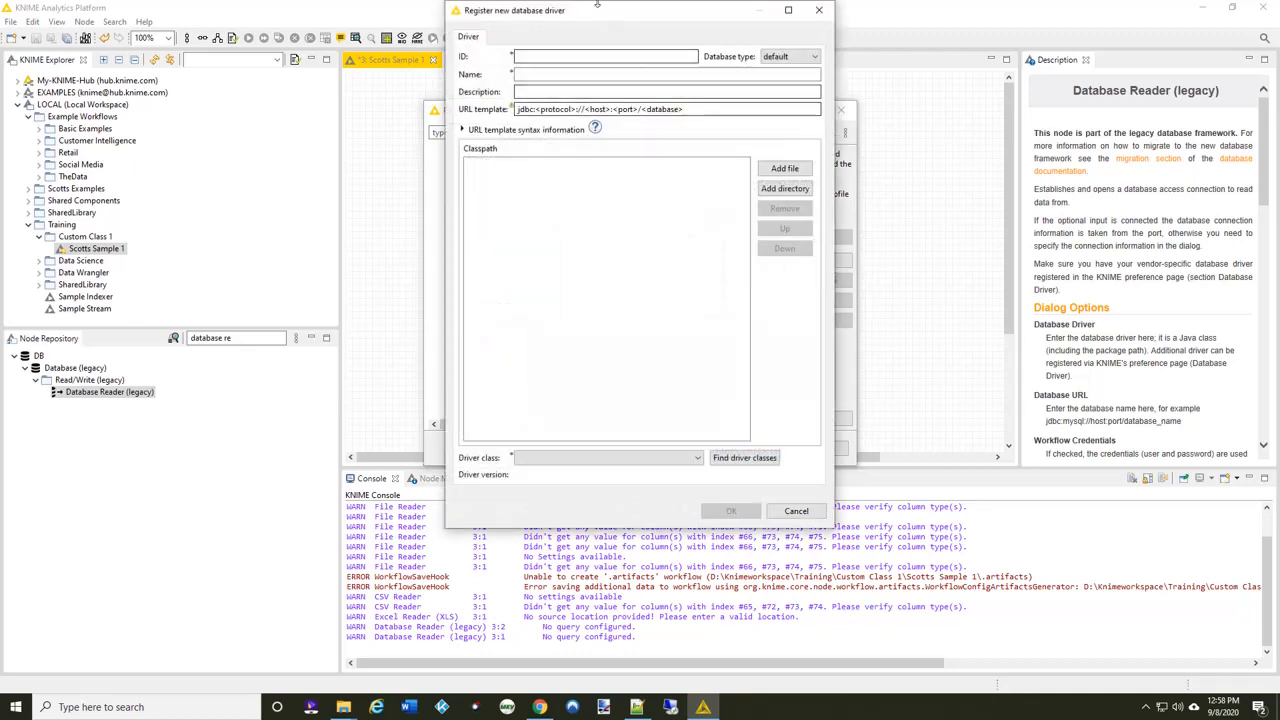
Step: Fill the driver form with ID Postgres V10, database type postgres and name PostgresV10
{"action": "left_click", "coordinate": [576, 57]}
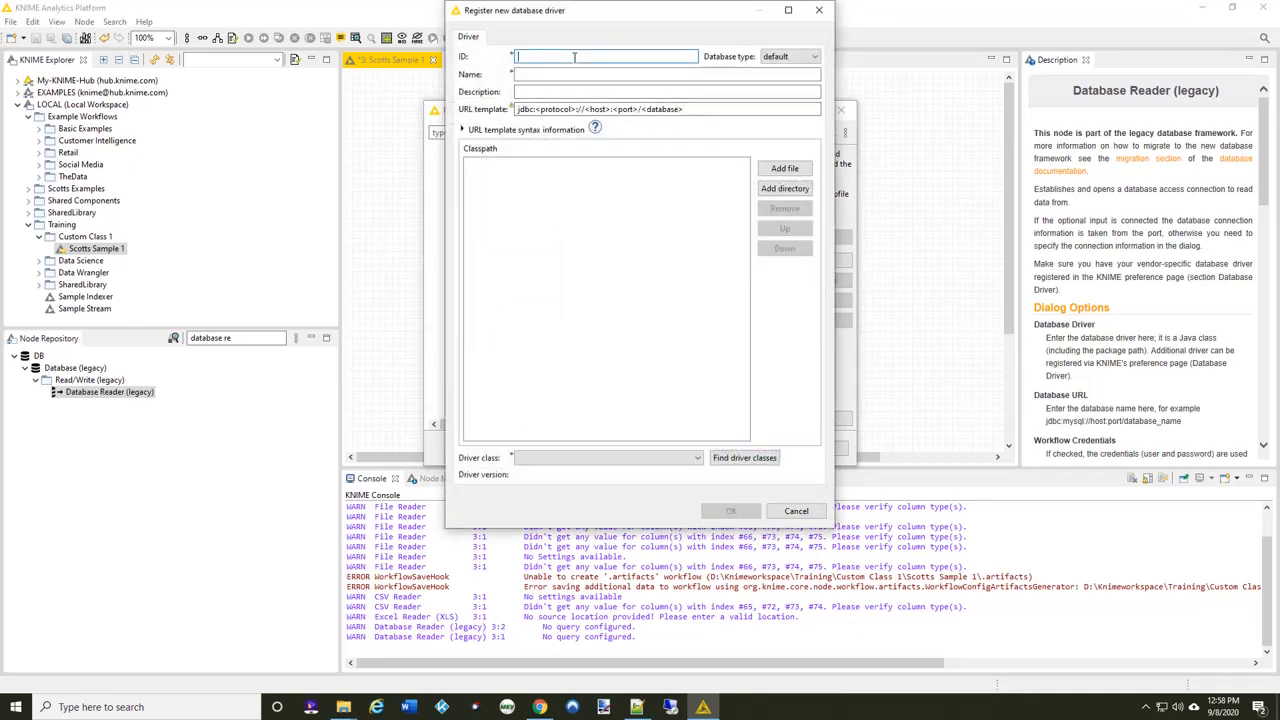
{"action": "type", "text": "Postgres V10"}
{"action": "left_click", "coordinate": [814, 60]}
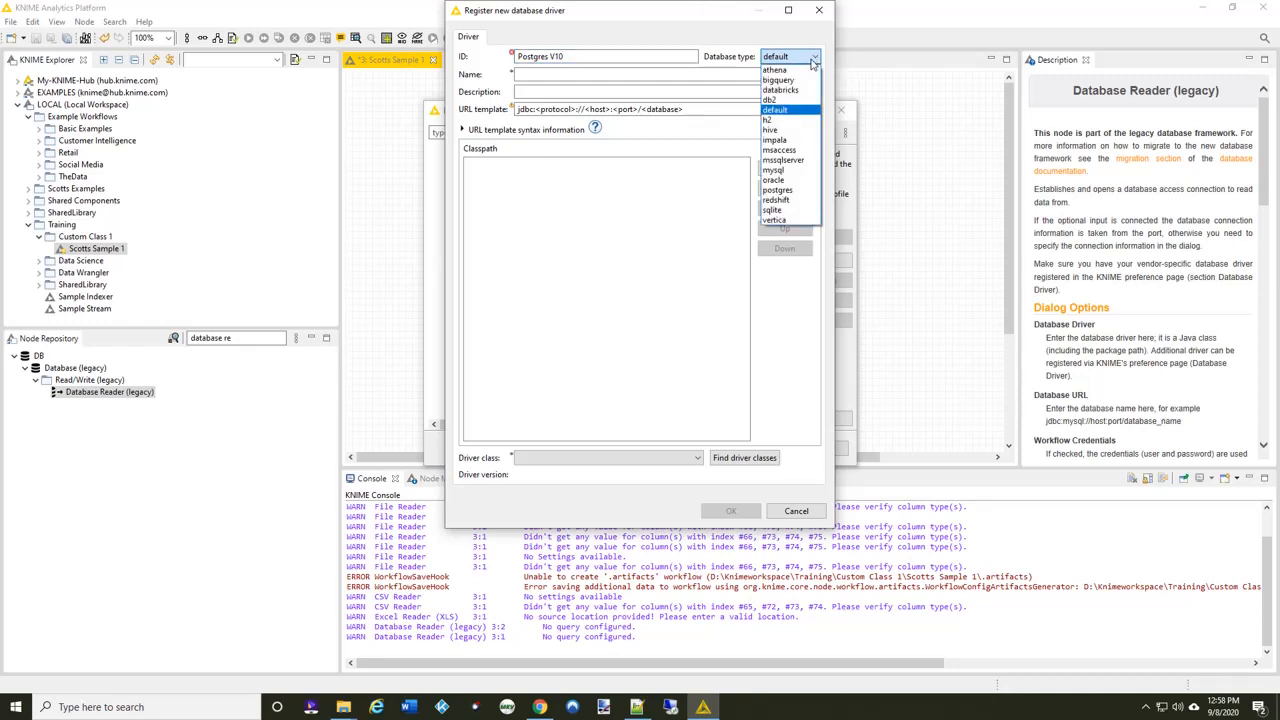
{"action": "left_click", "coordinate": [785, 190]}
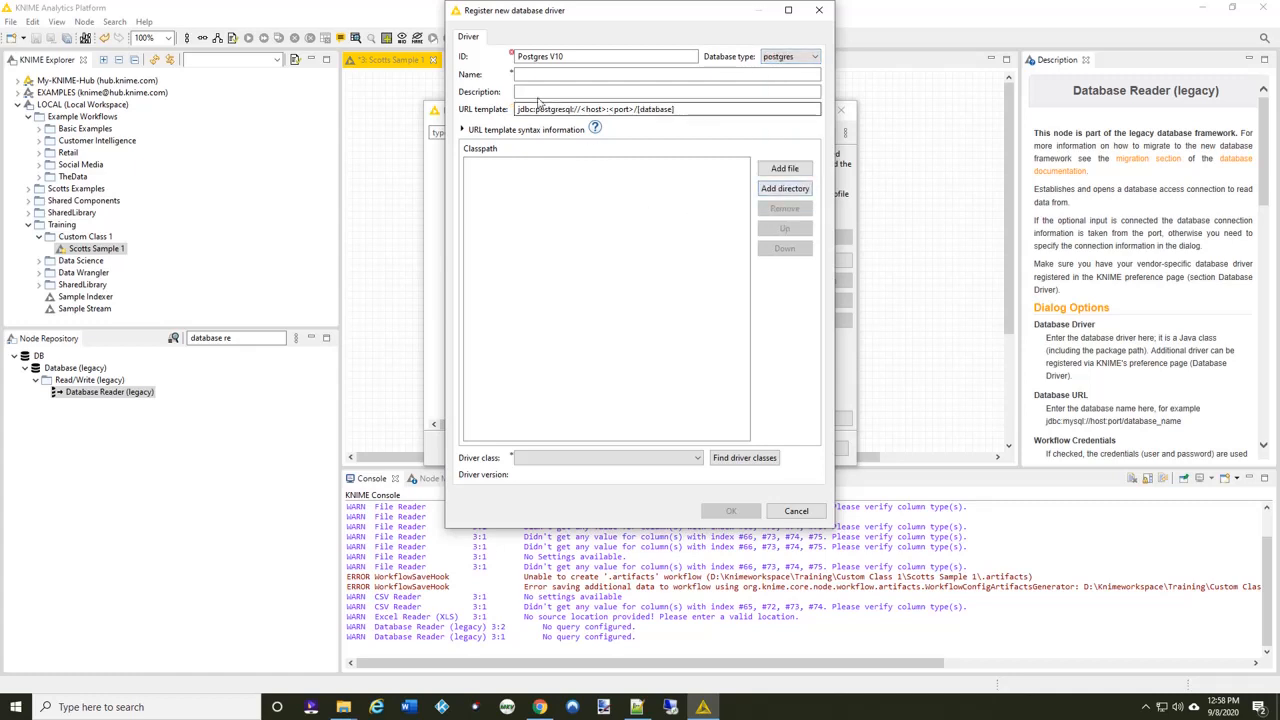
{"action": "left_click", "coordinate": [687, 110]}
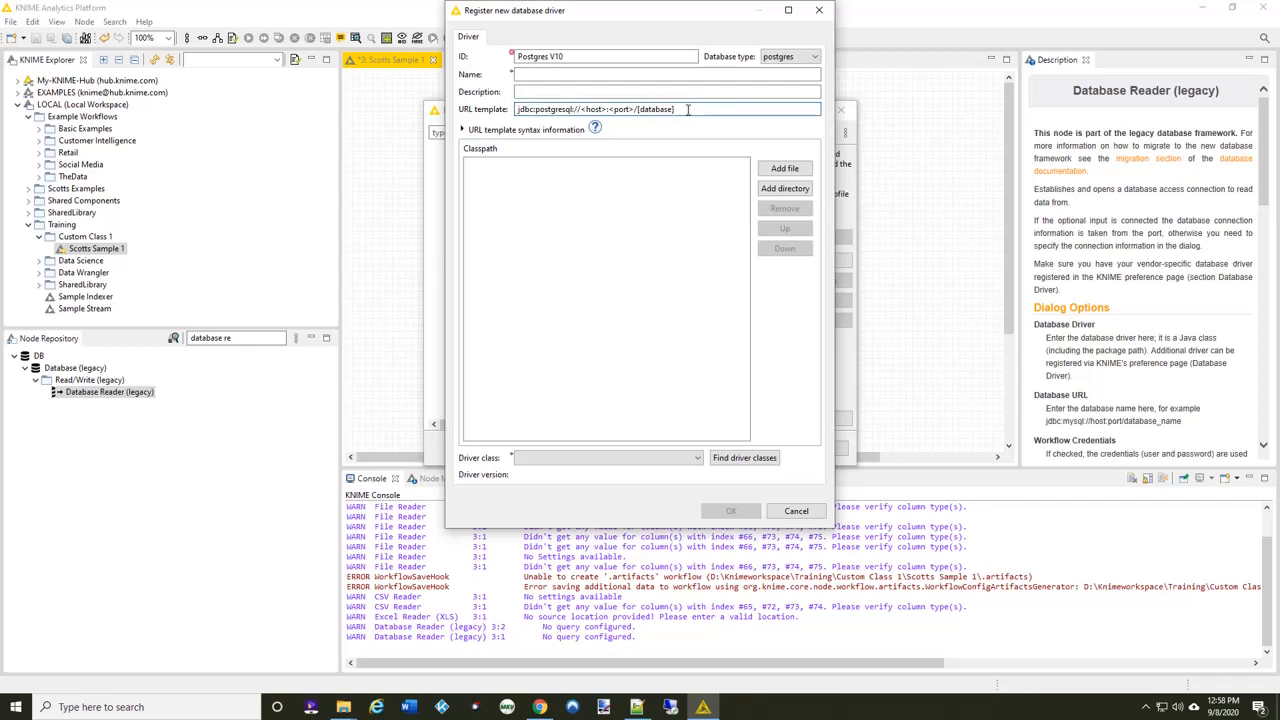
{"action": "left_click", "coordinate": [542, 76]}
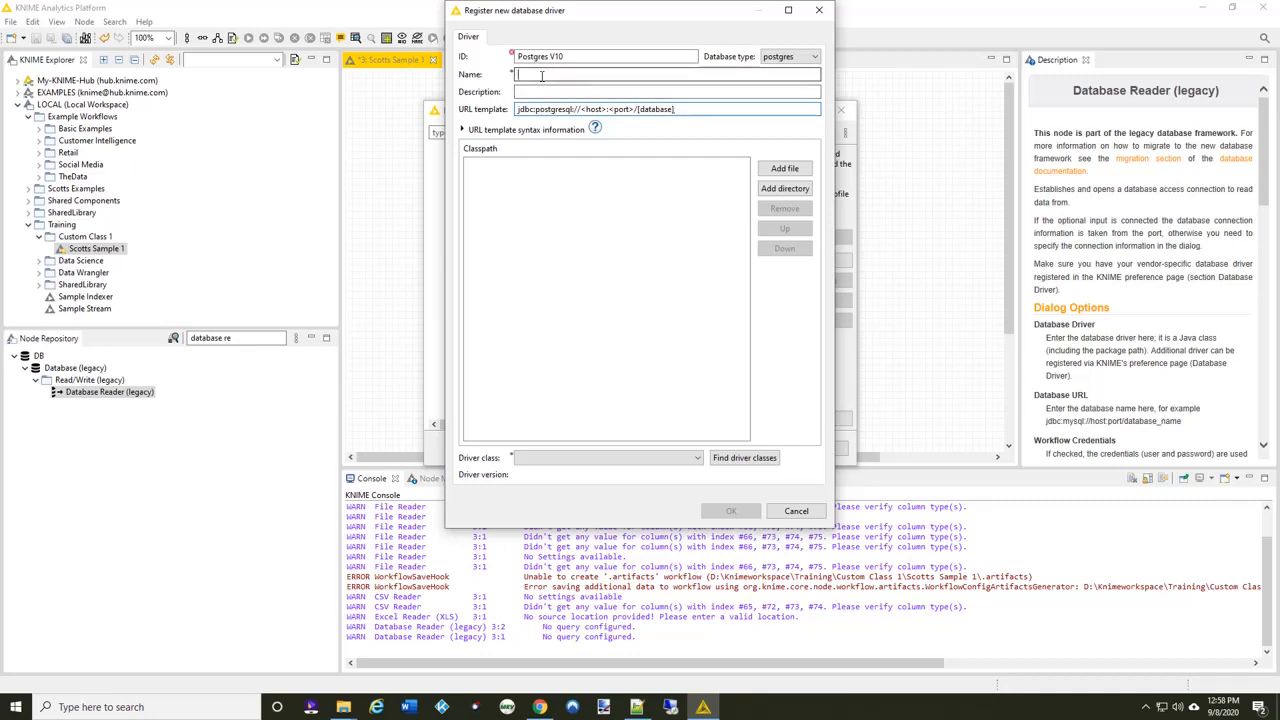
{"action": "type", "text": "PostgresV10"}
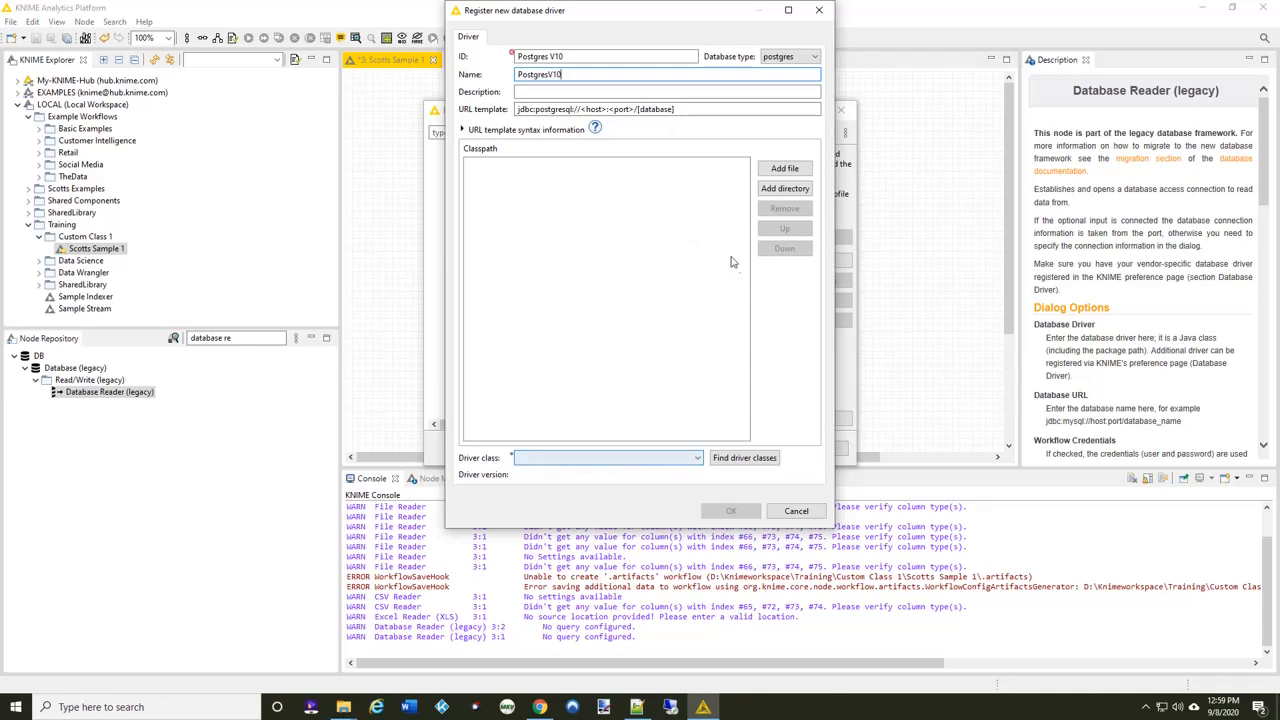
Step: Add C:\Program Files\PostgreSQL\10\jar\postgresql-42.2.14.jar to the driver's classpath
{"action": "left_click", "coordinate": [785, 170]}
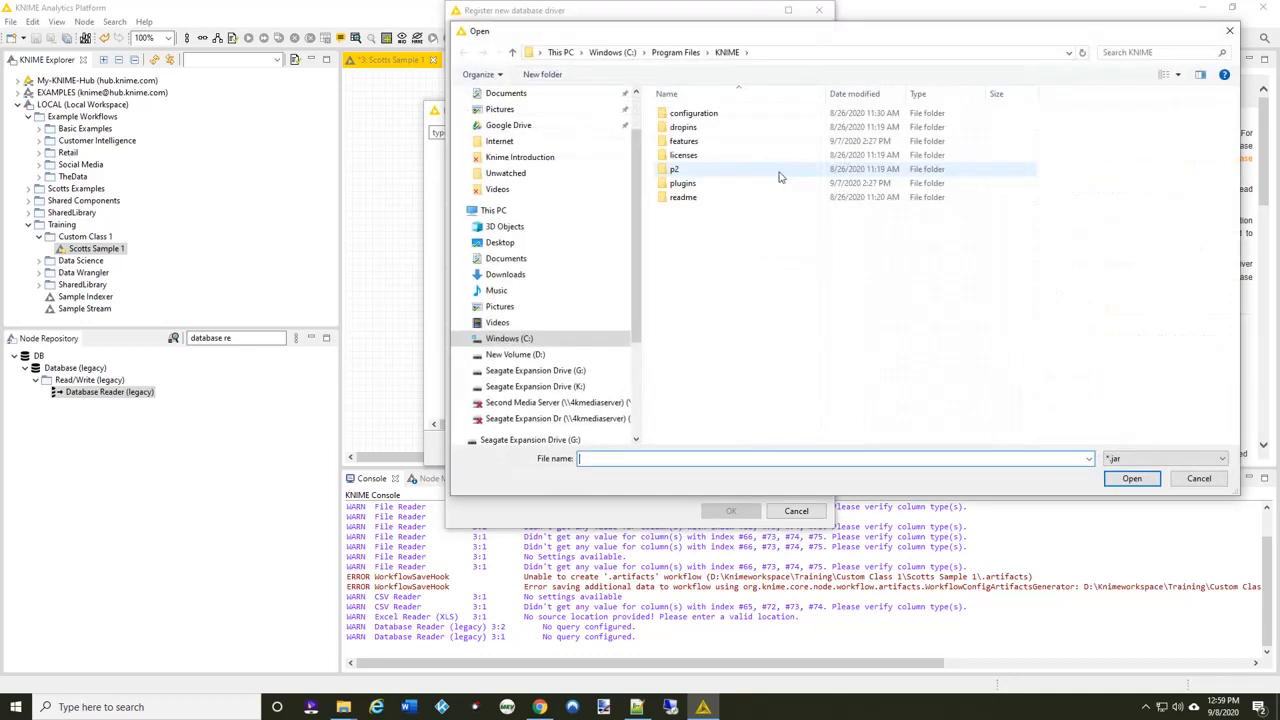
{"action": "left_click", "coordinate": [465, 340]}
{"action": "left_click", "coordinate": [468, 336]}
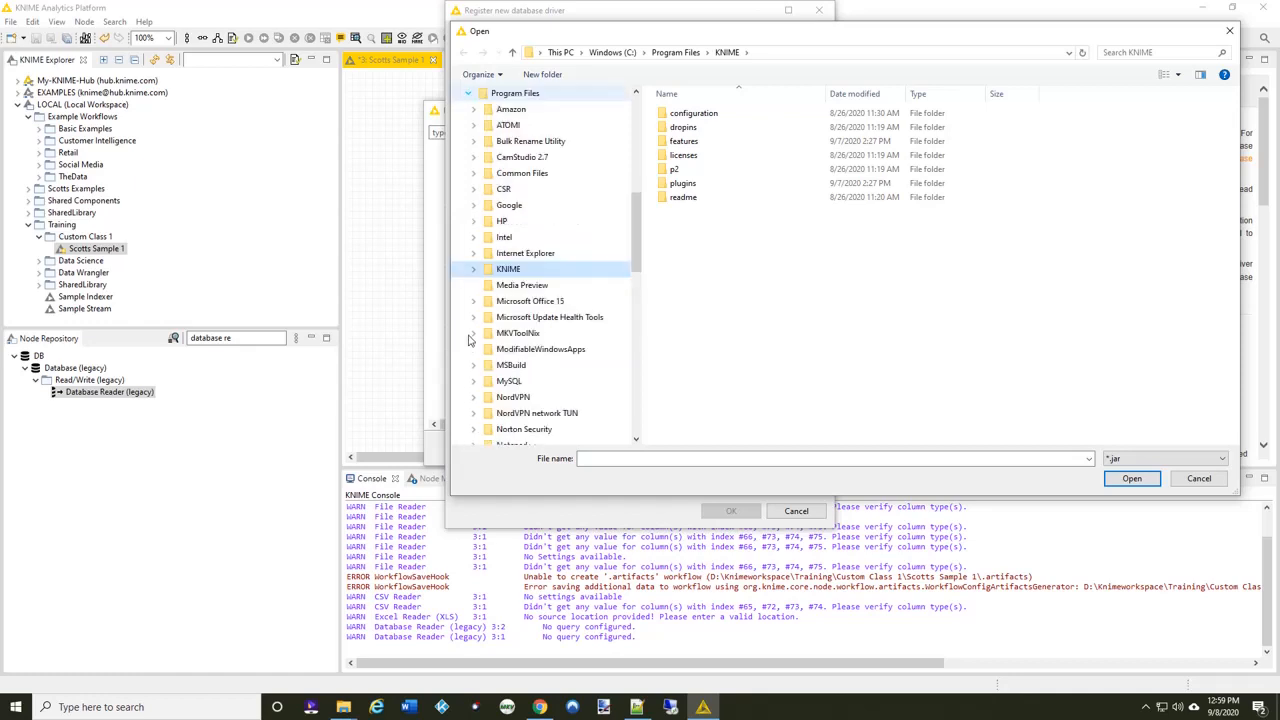
{"action": "scroll", "coordinate": [472, 290], "scroll_direction": "down", "scroll_amount": 3}
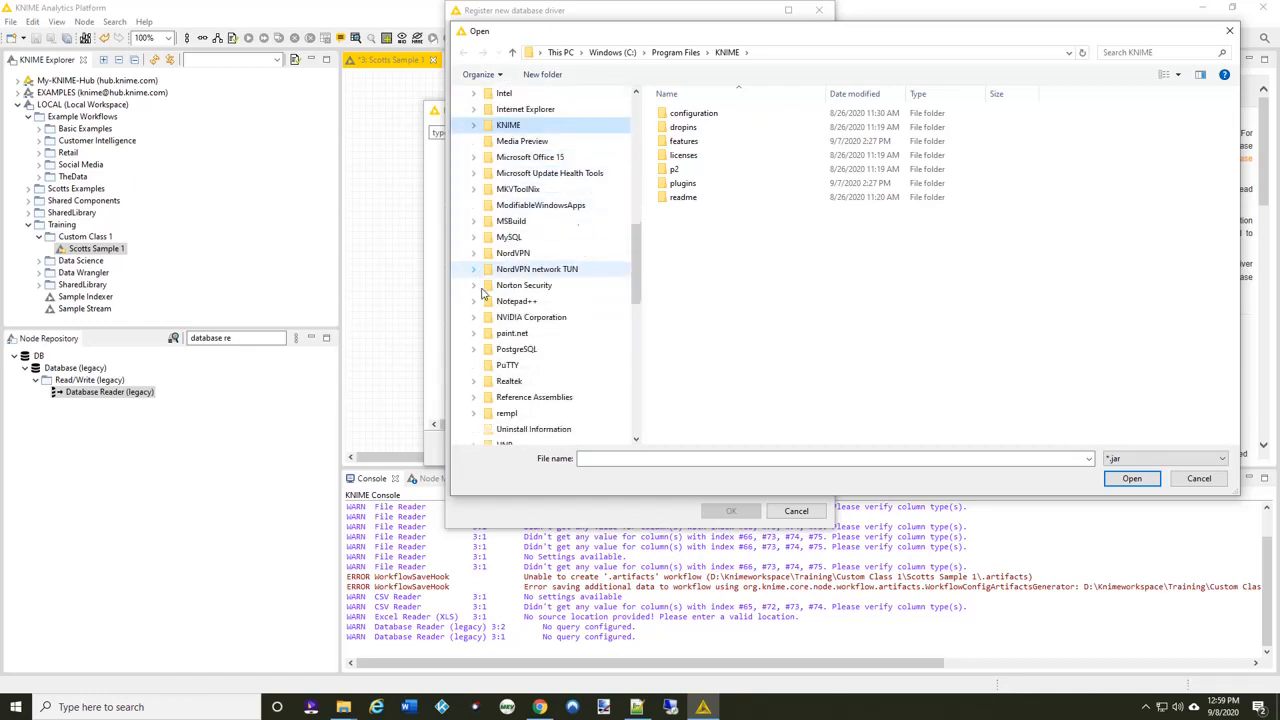
{"action": "left_click", "coordinate": [472, 350]}
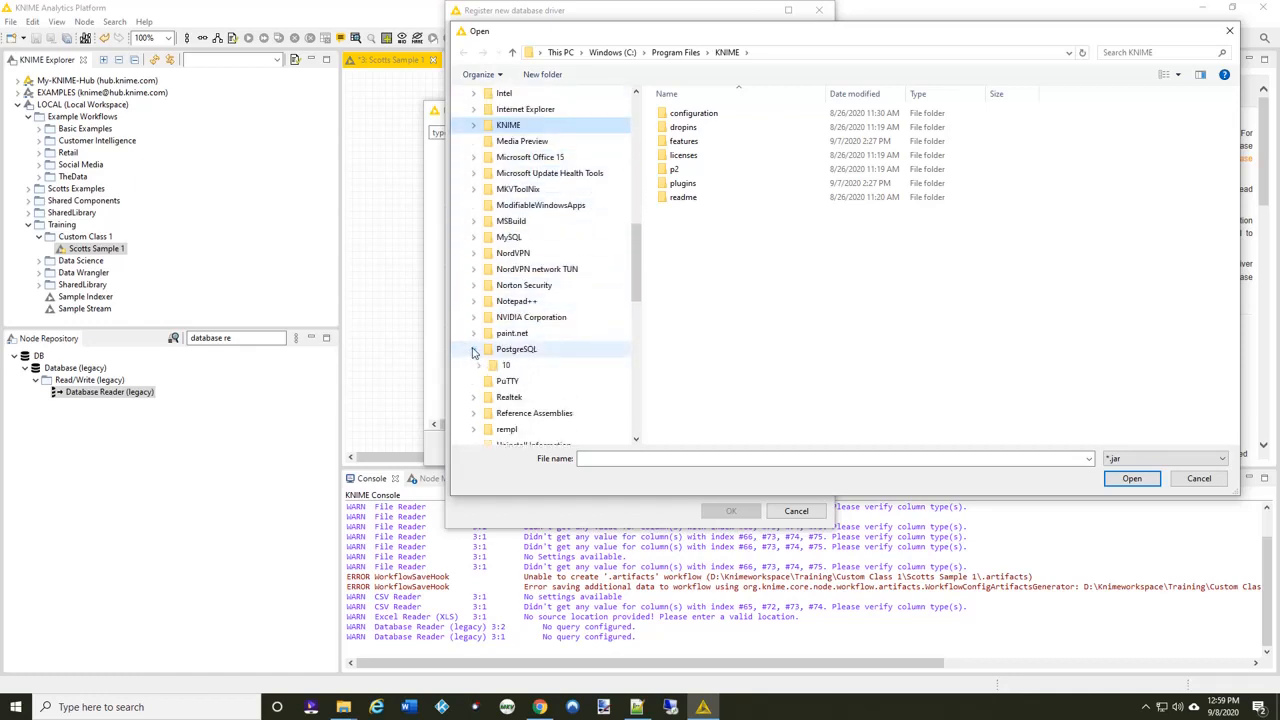
{"action": "left_click", "coordinate": [479, 365]}
{"action": "left_click", "coordinate": [518, 367]}
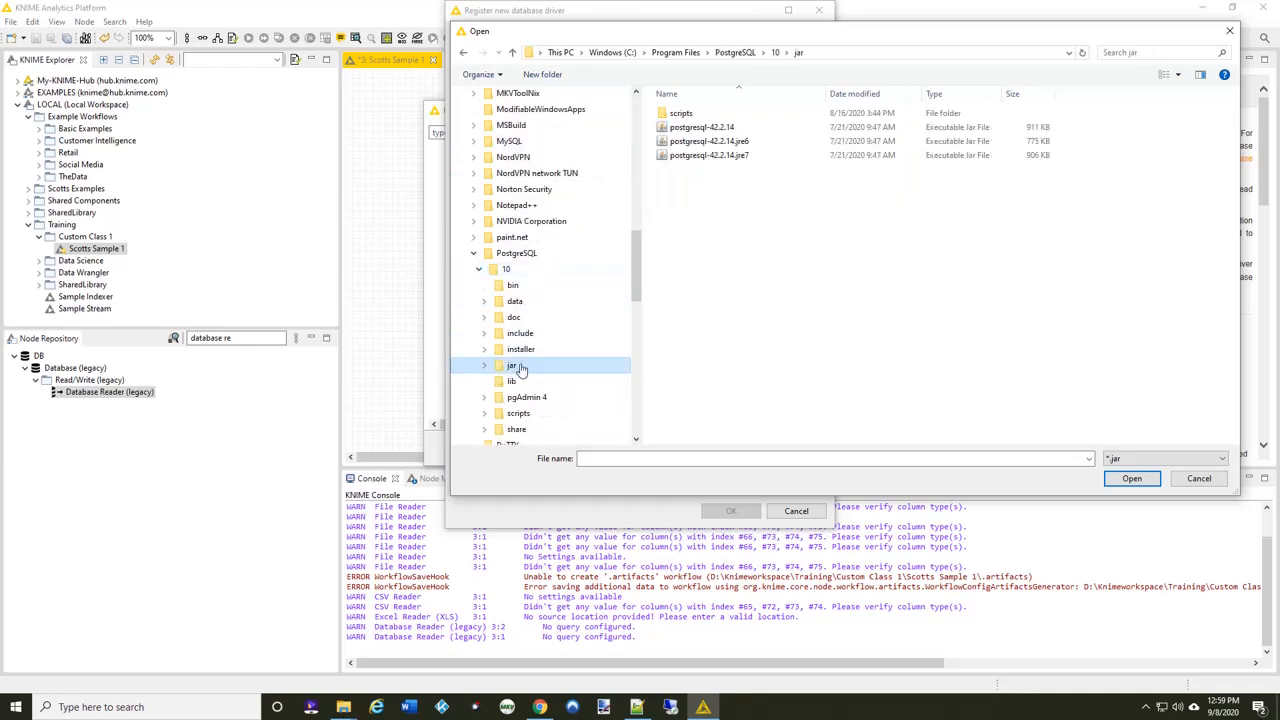
{"action": "double_click", "coordinate": [706, 129]}
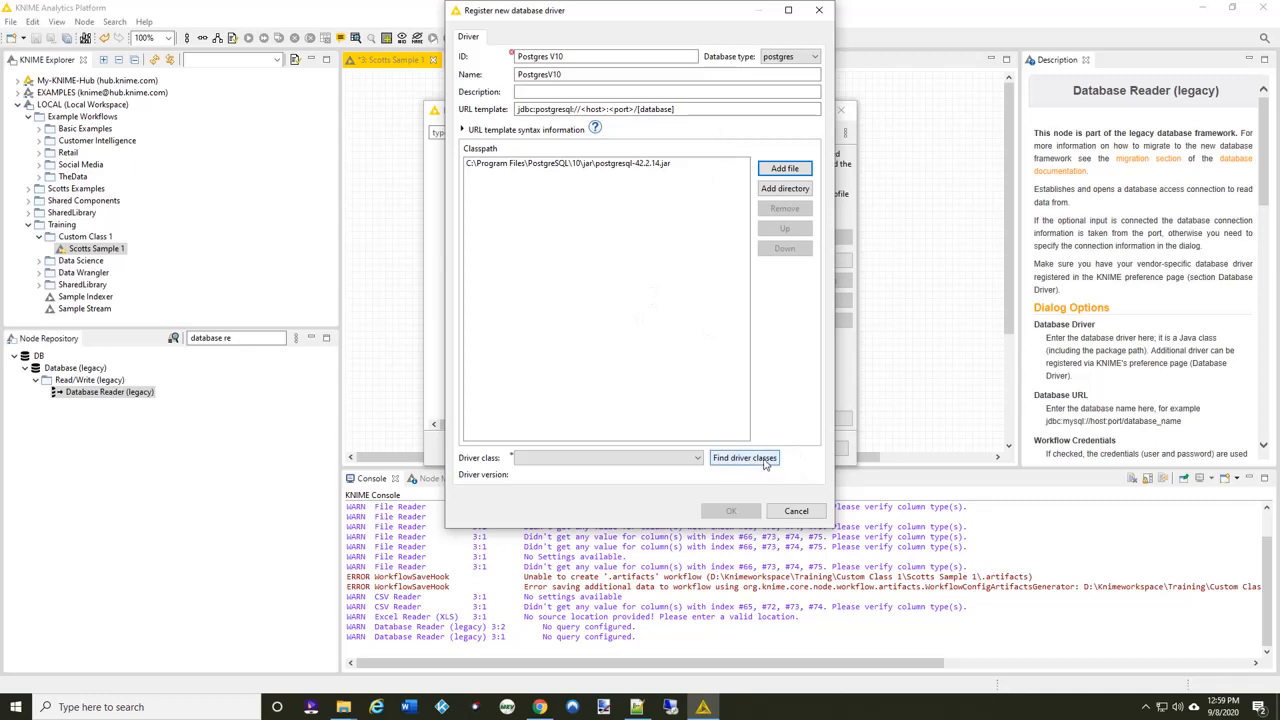
Step: Detect the driver class org.postgresql.Driver and correct the ID to PostgresV10
{"action": "left_click", "coordinate": [766, 463]}
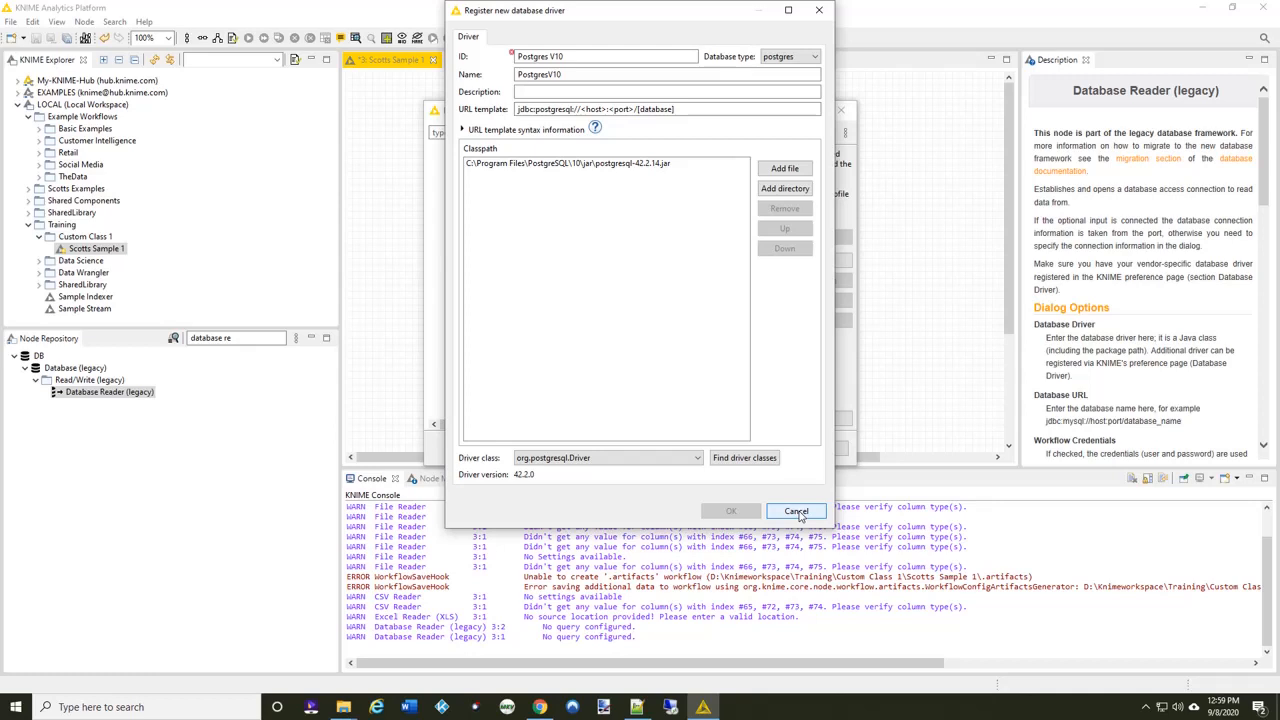
{"action": "left_click", "coordinate": [463, 130]}
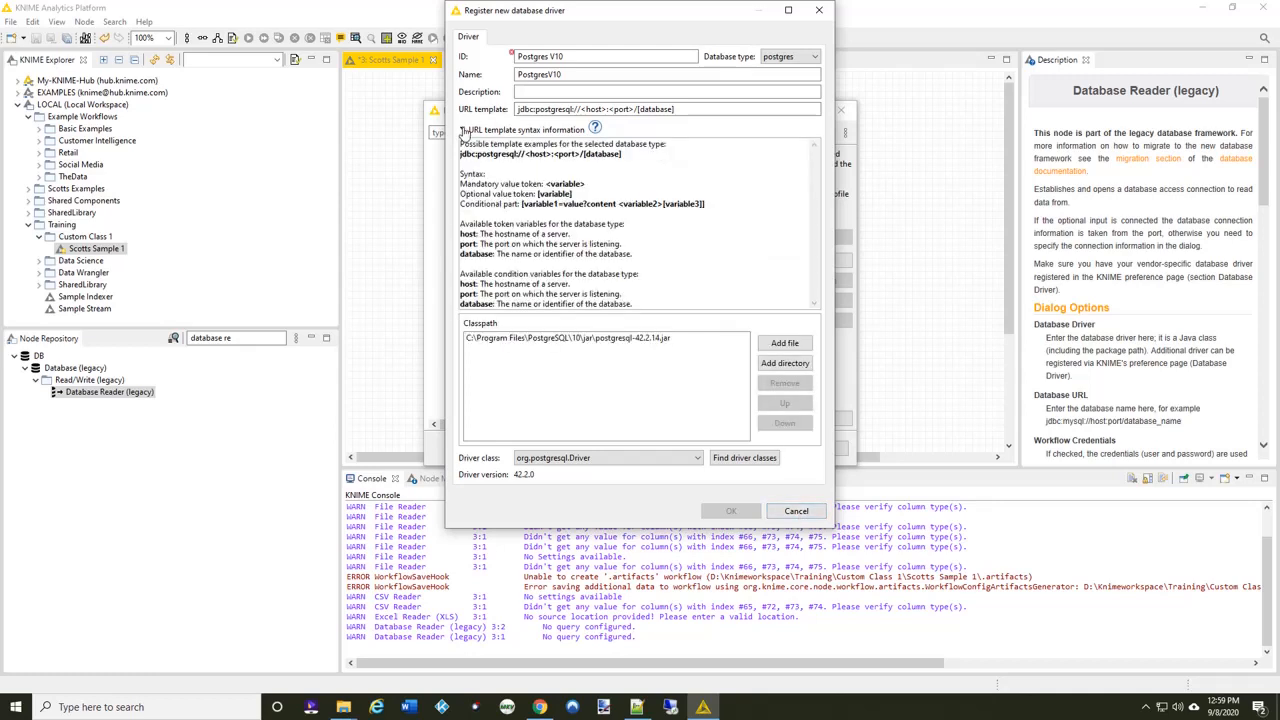
{"action": "left_click", "coordinate": [463, 130]}
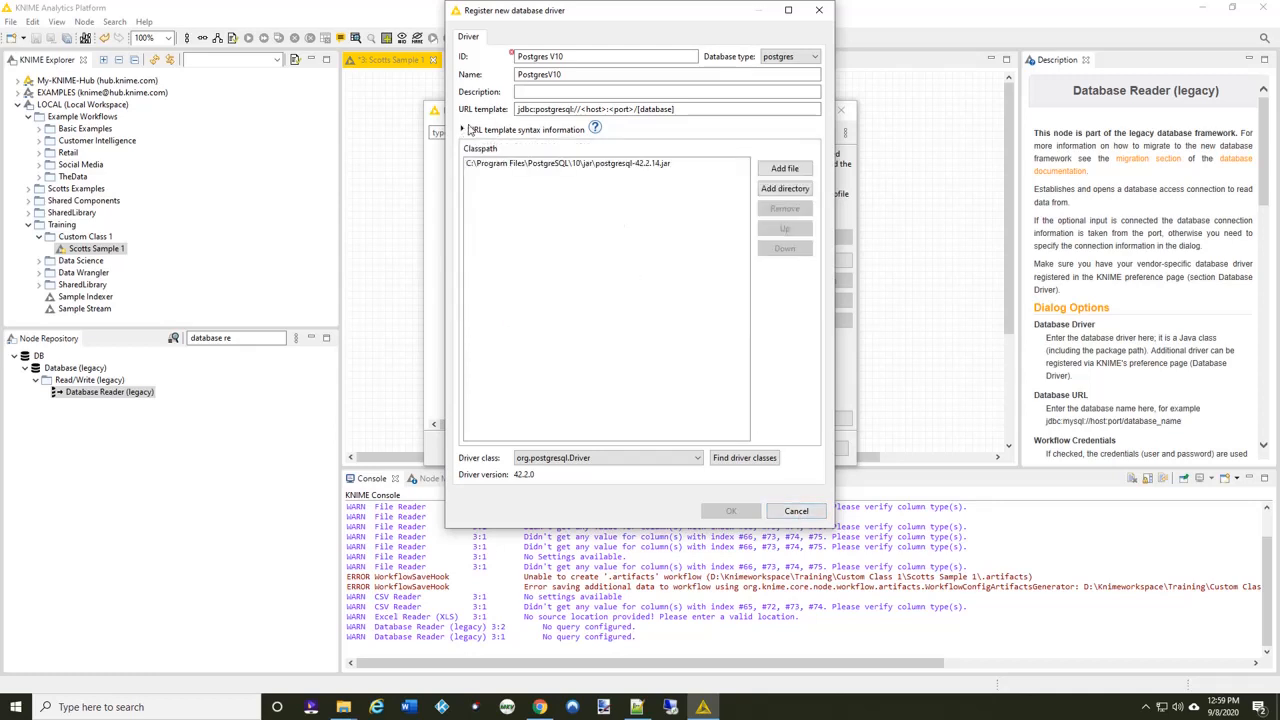
{"action": "left_click", "coordinate": [548, 56]}
{"action": "key", "text": "BackSpace"}
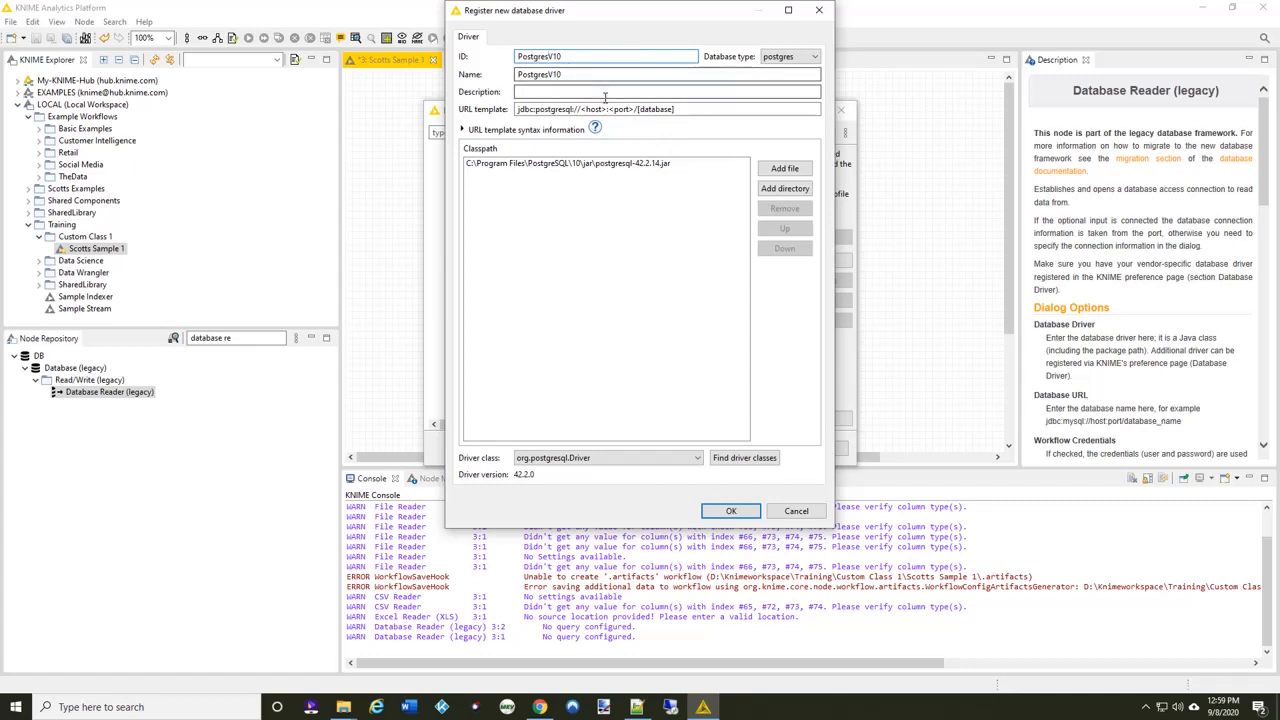
Step: Confirm the PostgresV10 driver registration and apply and close Preferences
{"action": "left_click", "coordinate": [729, 512]}
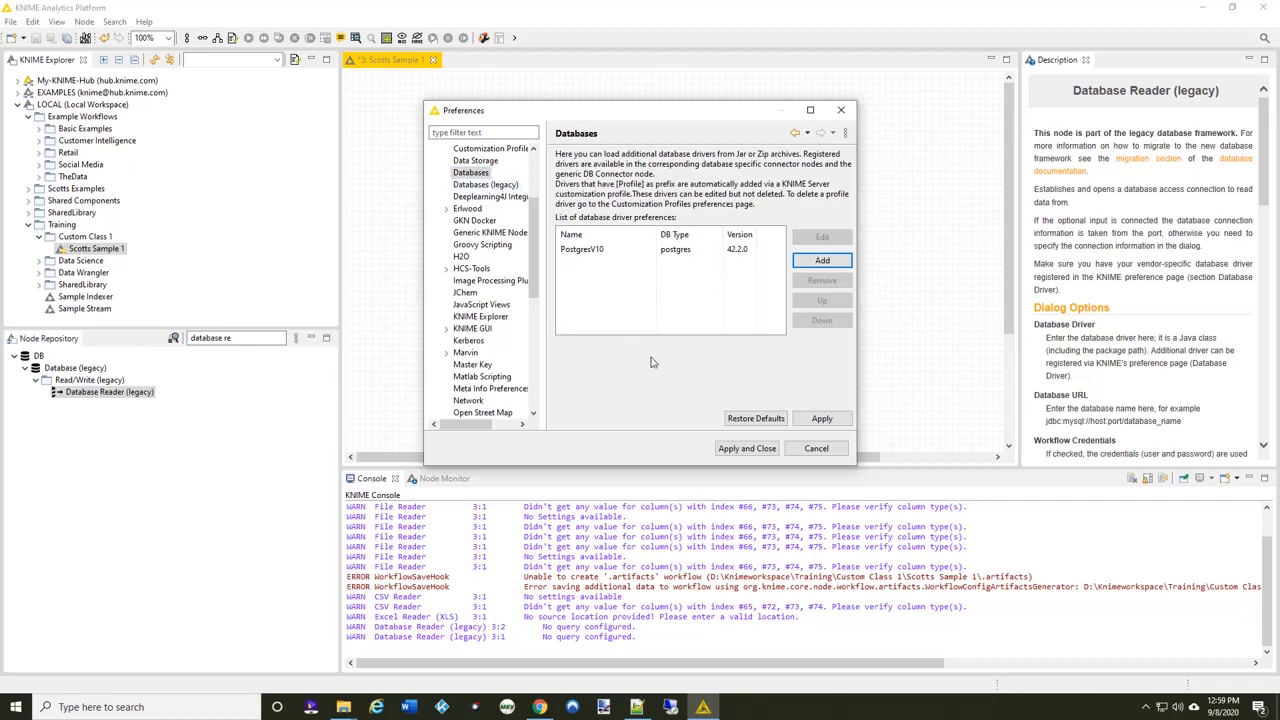
{"action": "left_click", "coordinate": [755, 450]}
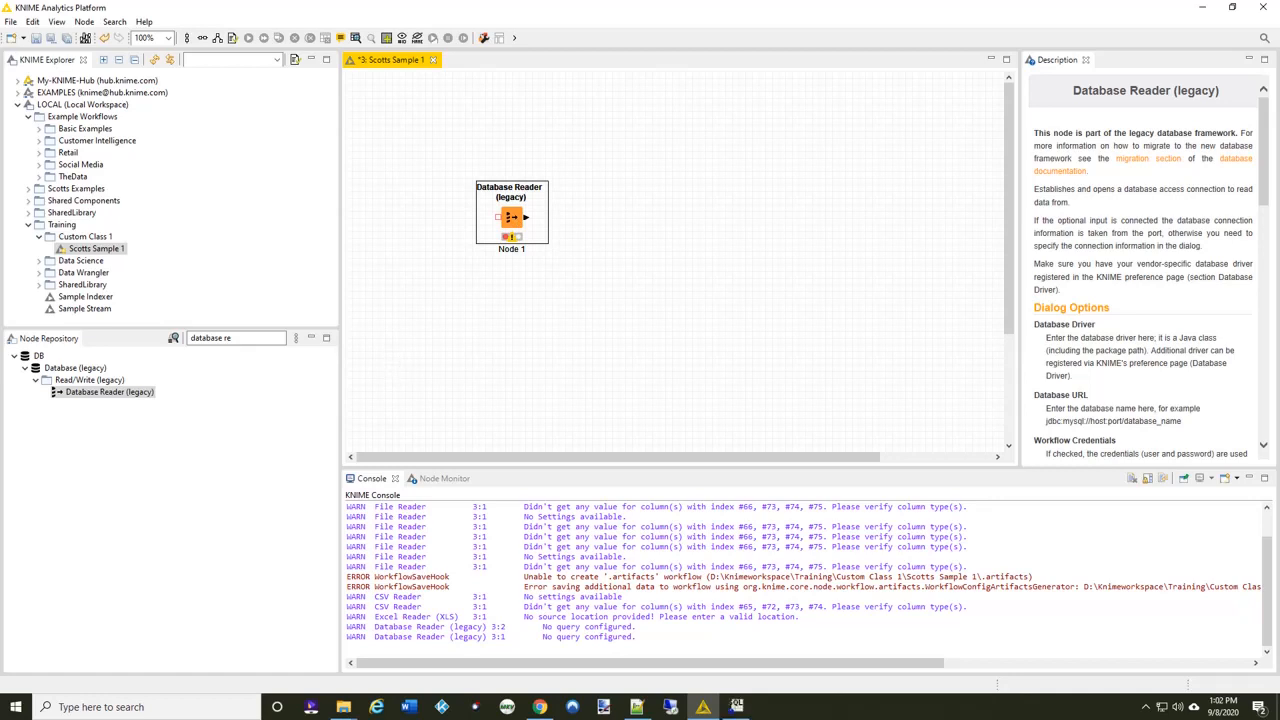
Step: Keep org.postgresql.Driver and set the URL to jdbc:postgresql://localhost:5432/dvdrental
{"action": "double_click", "coordinate": [515, 216]}
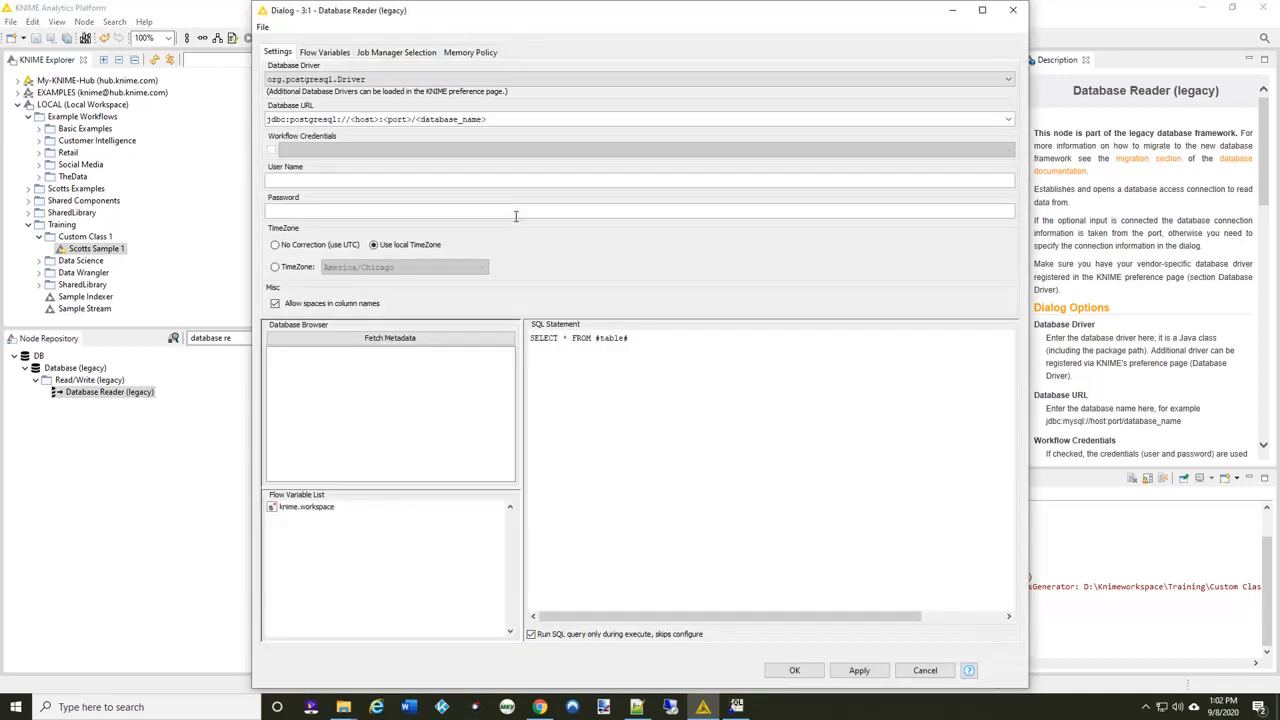
{"action": "left_click", "coordinate": [875, 79]}
{"action": "left_click", "coordinate": [878, 82]}
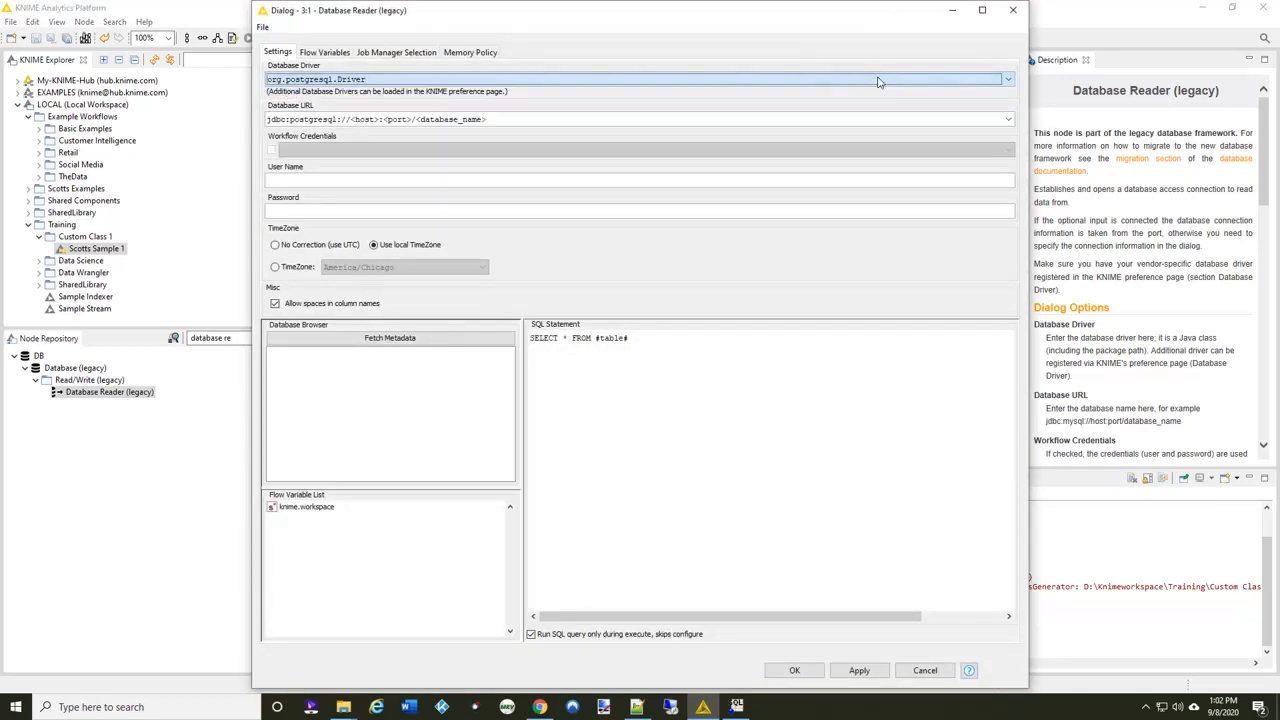
{"action": "left_click", "coordinate": [353, 119]}
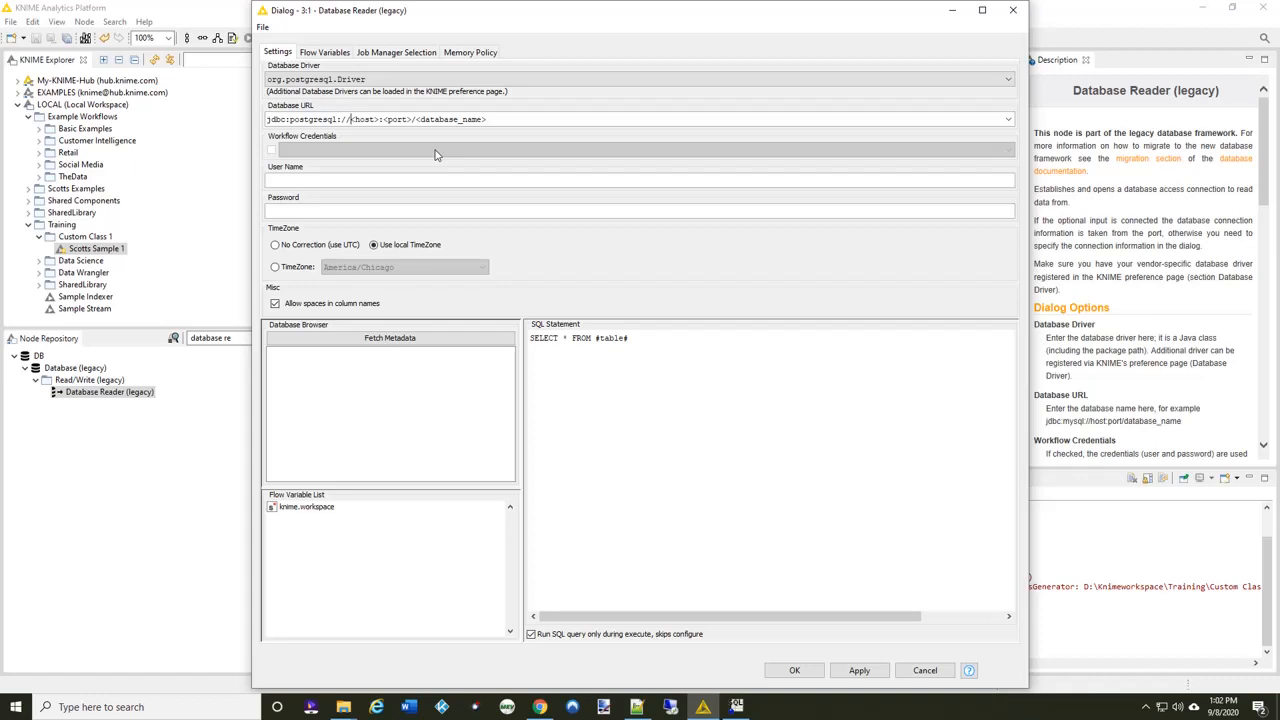
{"action": "type", "text": "localhost"}
{"action": "key", "text": "Delete"}
{"action": "key", "text": "Delete"}
{"action": "key", "text": "Delete"}
{"action": "key", "text": "Delete"}
{"action": "key", "text": "Delete"}
{"action": "key", "text": "Delete"}
{"action": "type", "text": "5432"}
{"action": "key", "text": "Delete"}
{"action": "key", "text": "Delete"}
{"action": "key", "text": "Delete"}
{"action": "key", "text": "Delete"}
{"action": "key", "text": "Delete"}
{"action": "key", "text": "Delete"}
{"action": "key", "text": "shift+End"}
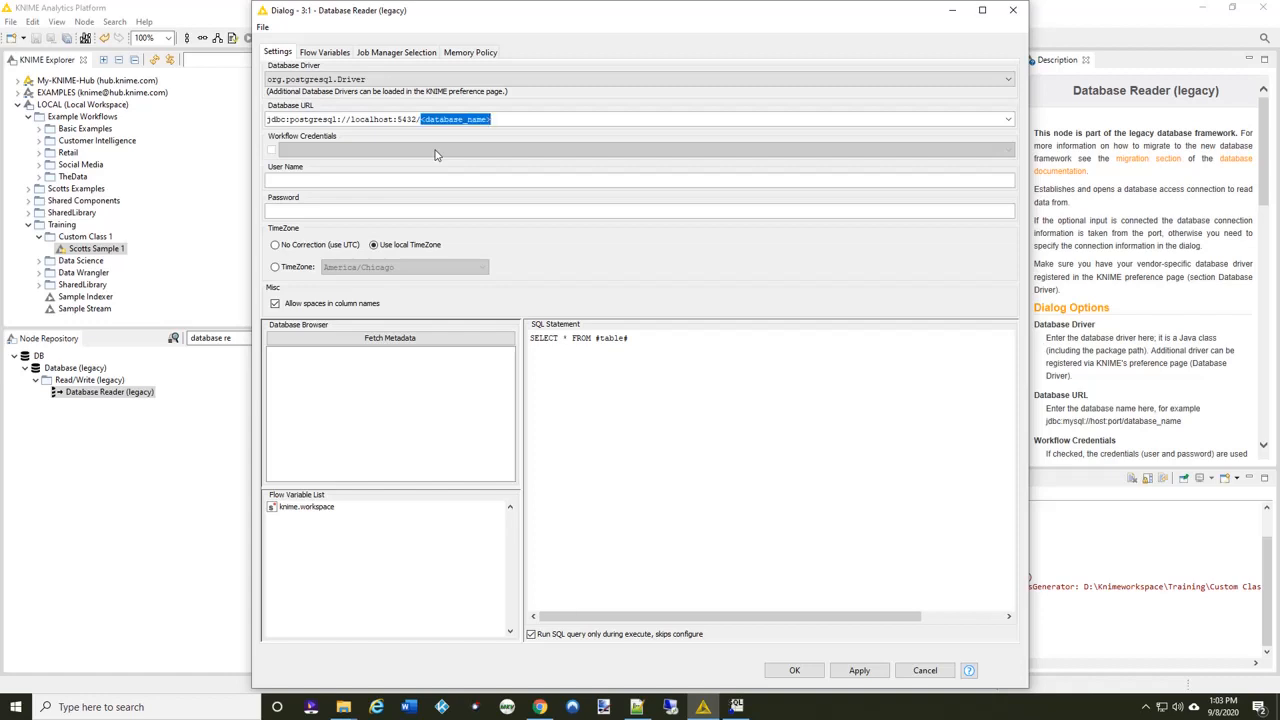
{"action": "type", "text": "dvdrent"}
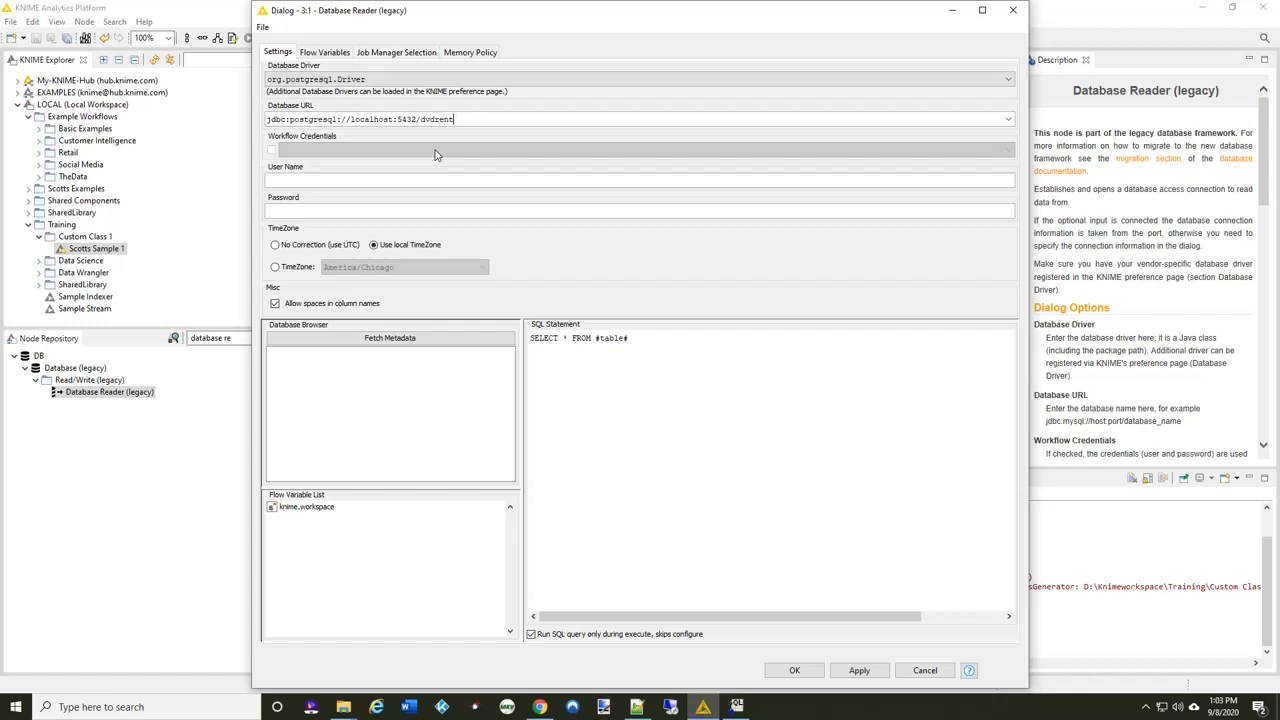
{"action": "type", "text": "al"}
Step: Enter the database user name and password, and query SELECT * FROM public.inventory;
{"action": "left_click", "coordinate": [313, 178]}
{"action": "type", "text": "postgre"}
{"action": "type", "text": "postgres"}
{"action": "left_click_drag", "start_coordinate": [596, 338], "coordinate": [628, 338]}
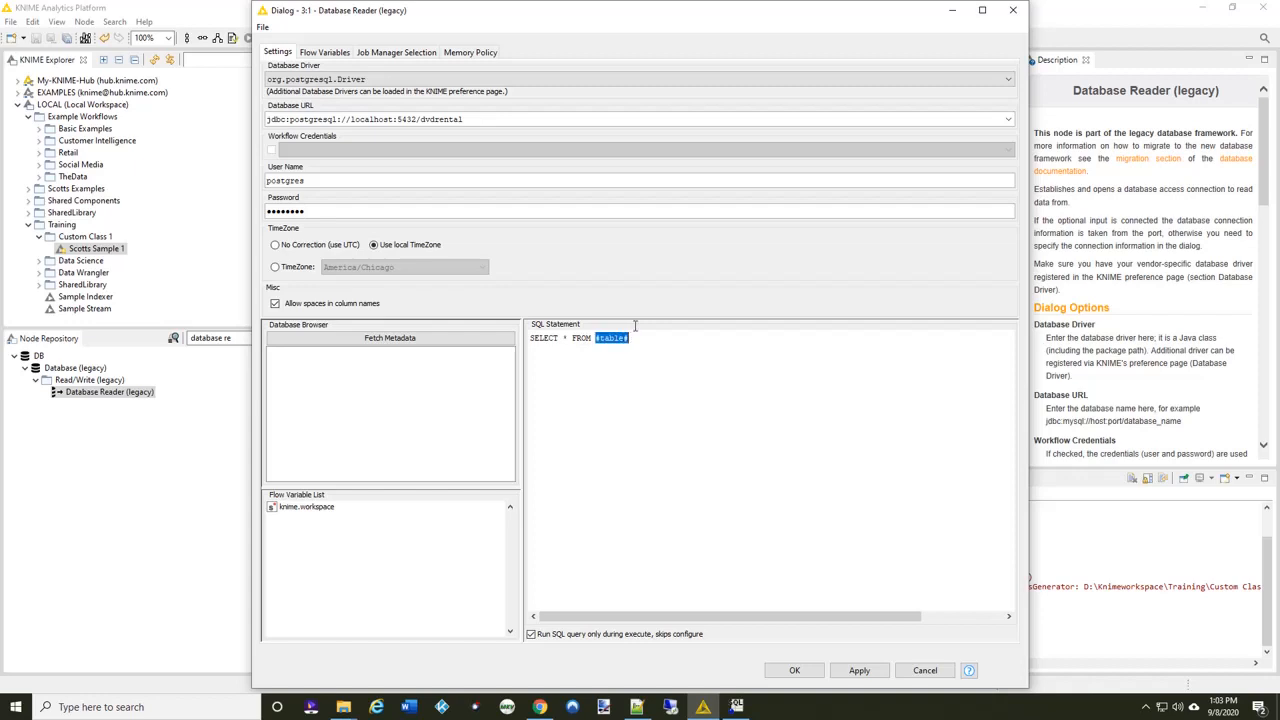
{"action": "type", "text": "public.inventory;"}
Step: Save the reader settings and execute the Database Reader node
{"action": "left_click", "coordinate": [794, 670]}
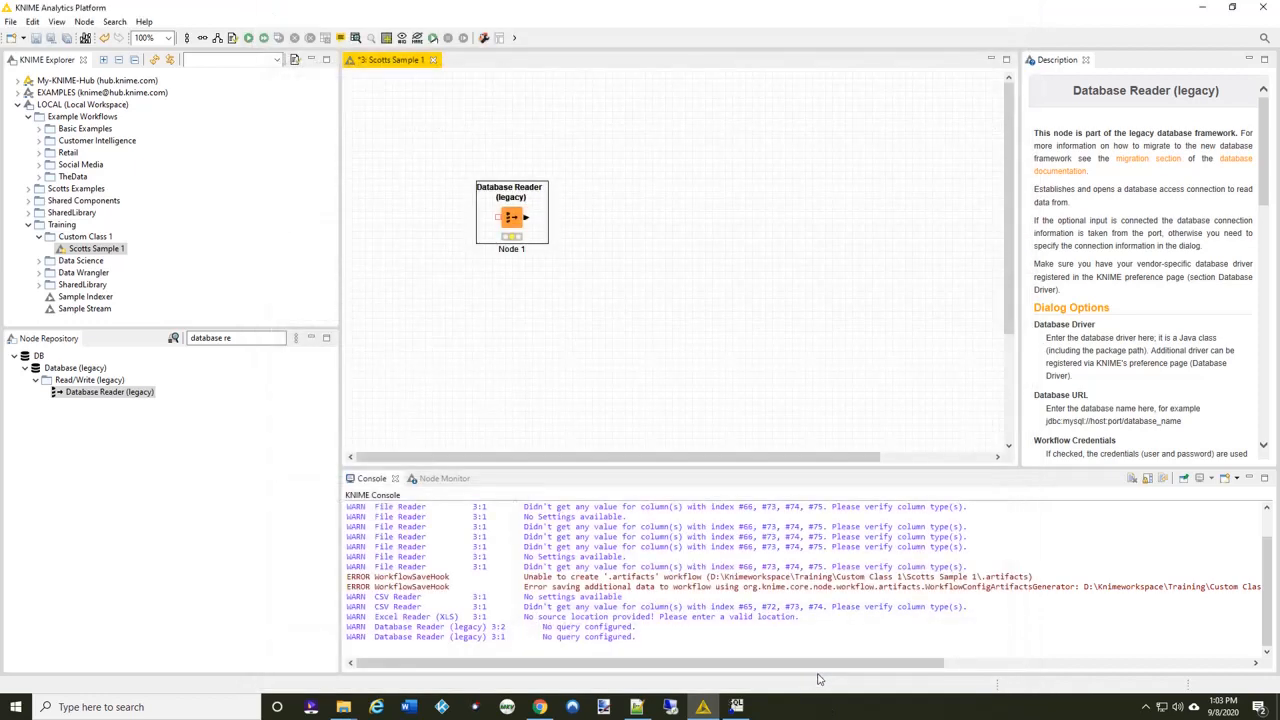
{"action": "right_click", "coordinate": [520, 224]}
{"action": "left_click", "coordinate": [564, 242]}
Step: Inspect the 4581-row, 4-column inventory result table, then move the node up-left
{"action": "right_click", "coordinate": [515, 221]}
{"action": "left_click", "coordinate": [557, 523]}
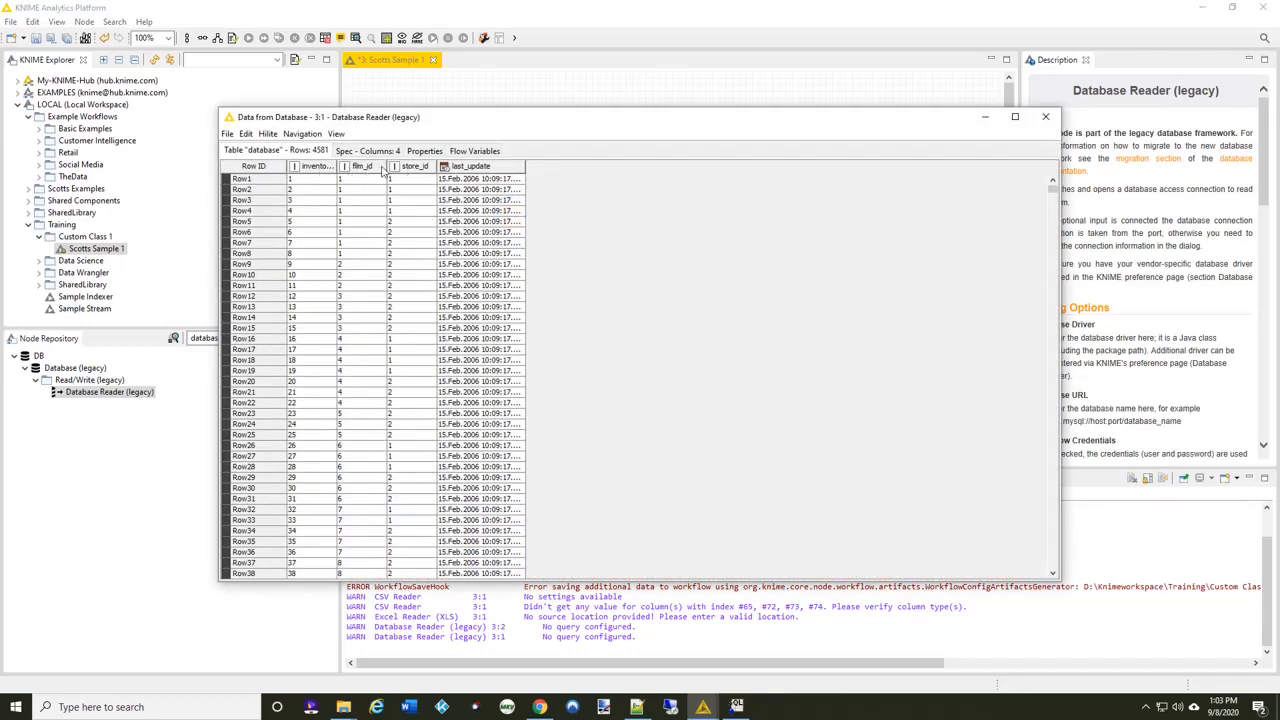
{"action": "left_click_drag", "start_coordinate": [337, 166], "coordinate": [360, 166]}
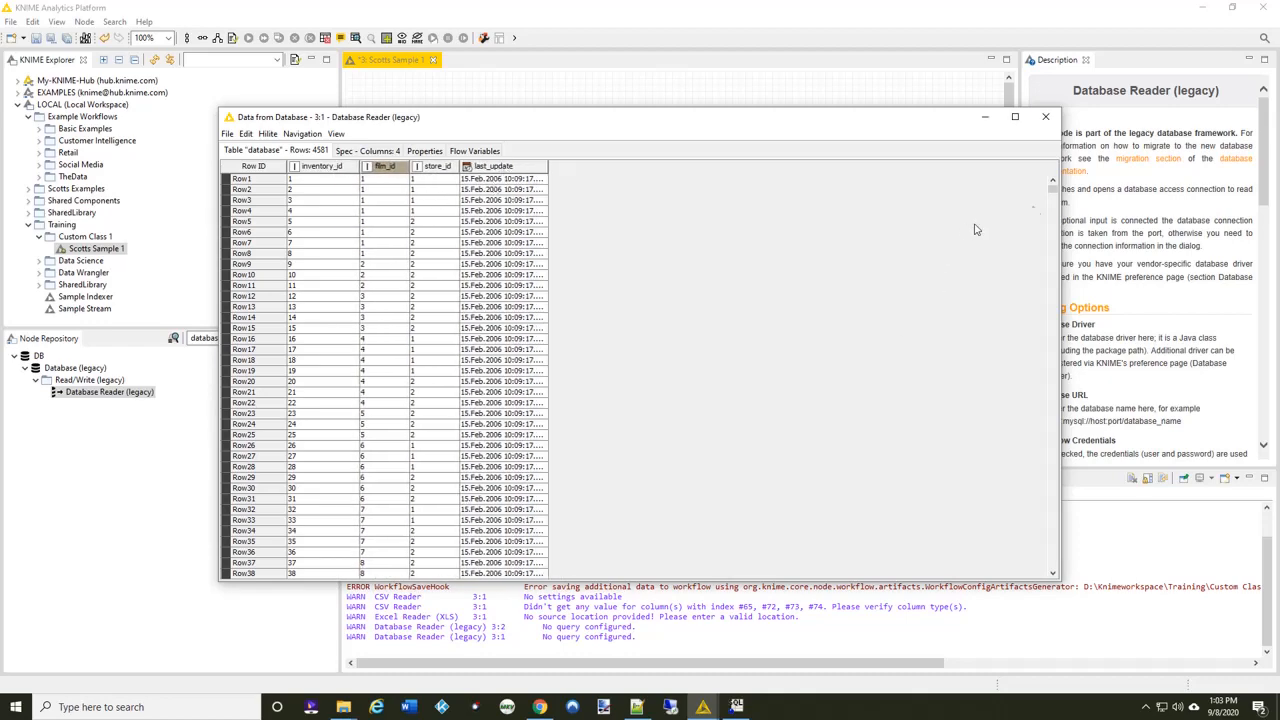
{"action": "left_click", "coordinate": [1052, 192]}
{"action": "left_click_drag", "start_coordinate": [1055, 192], "coordinate": [1053, 288]}
{"action": "left_click", "coordinate": [1045, 117]}
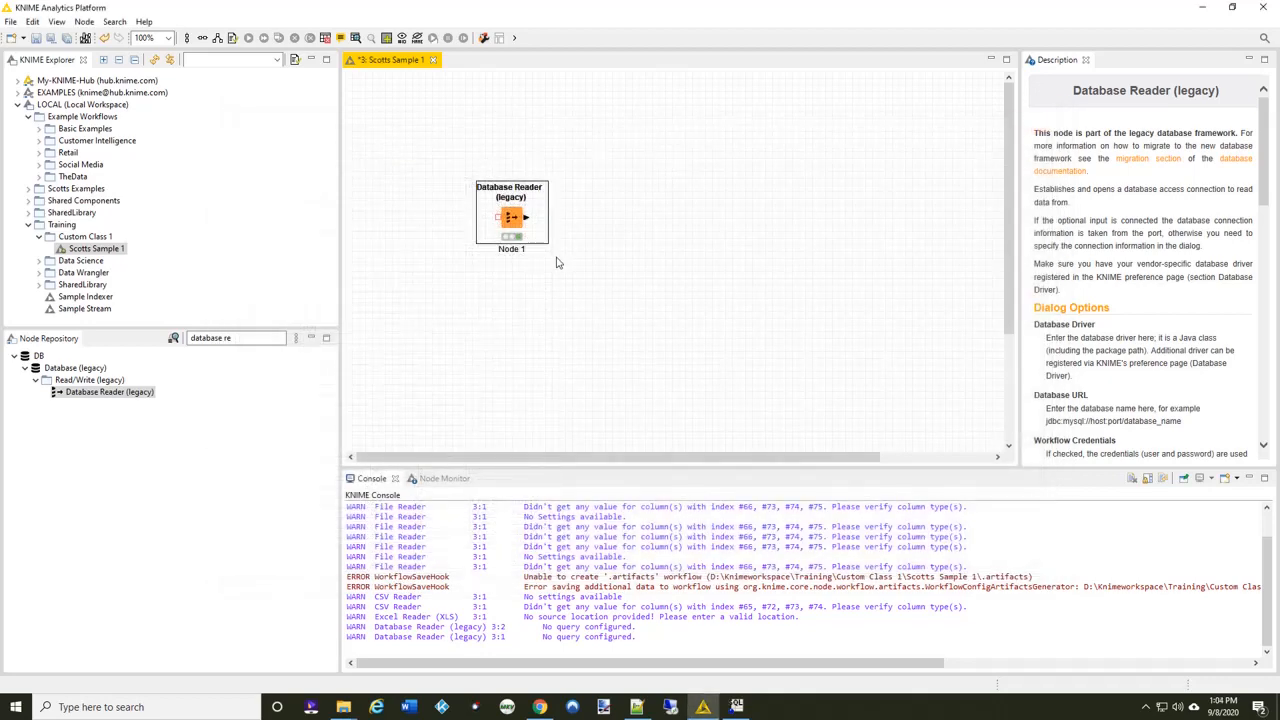
{"action": "left_click_drag", "start_coordinate": [517, 219], "coordinate": [510, 157]}
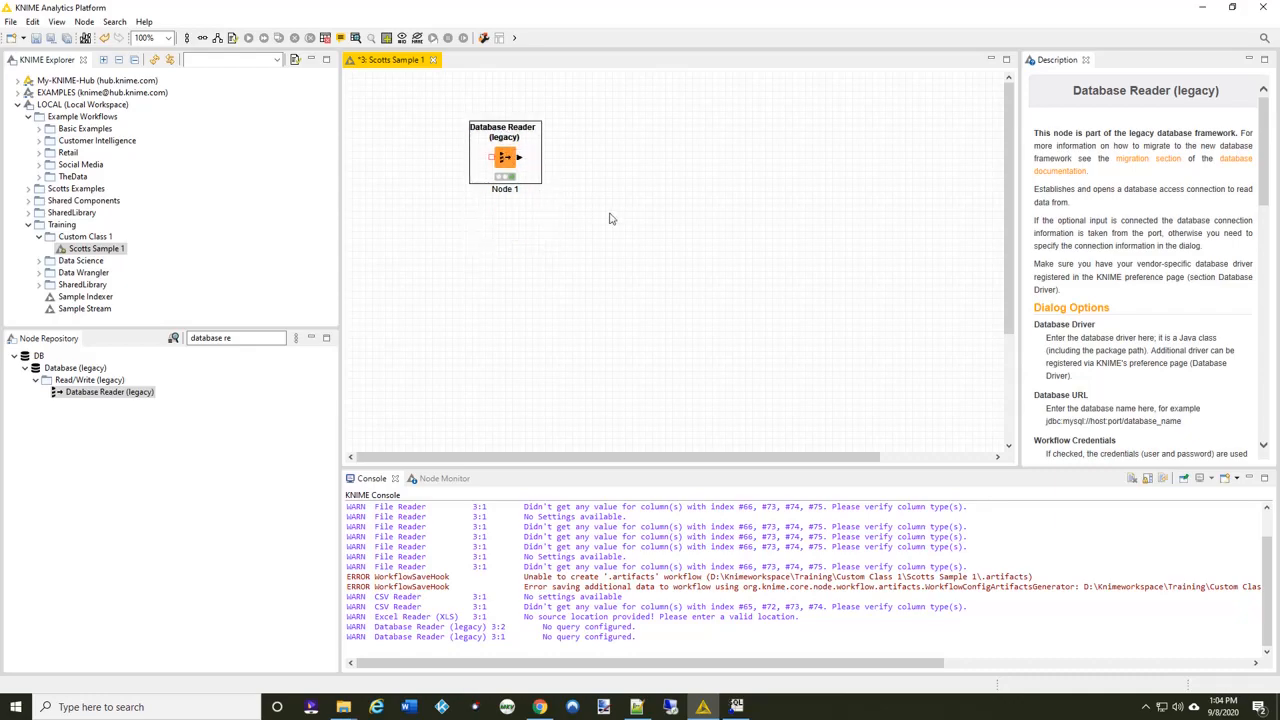
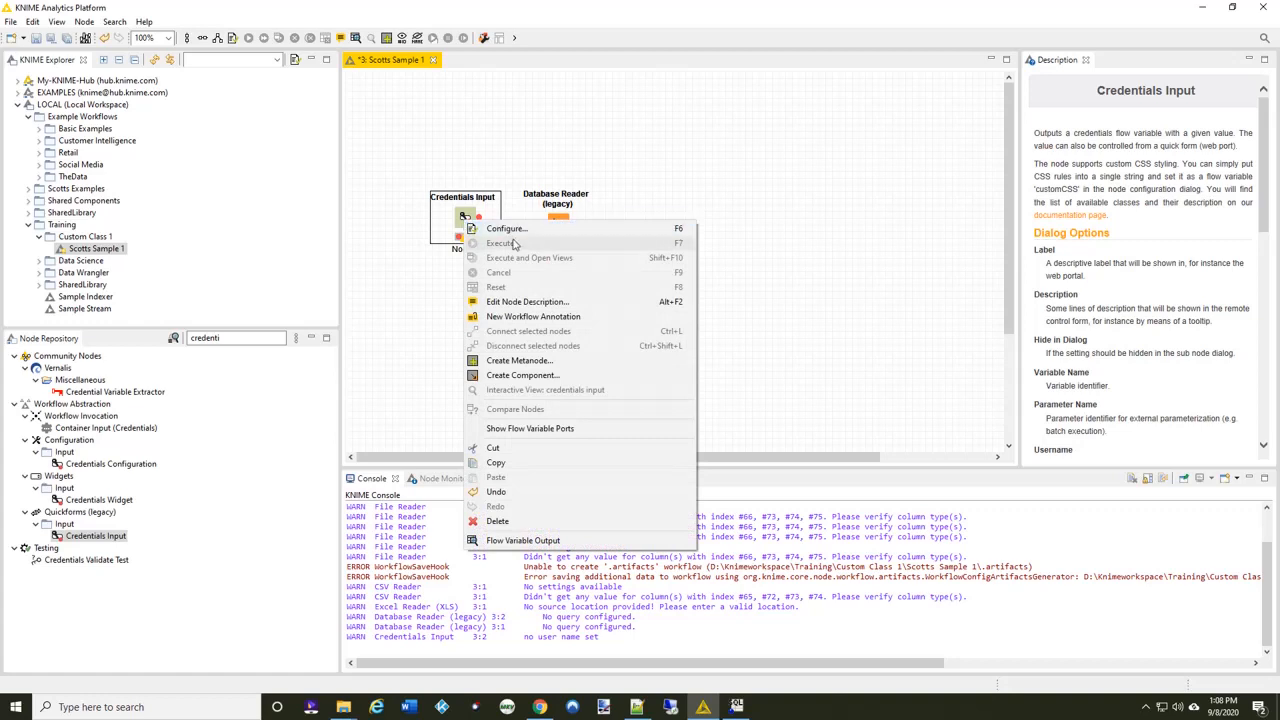
Step: Fill in the Credentials Input node's username and password, and name its variable 'postgrescredentials'
{"action": "left_click", "coordinate": [519, 232]}
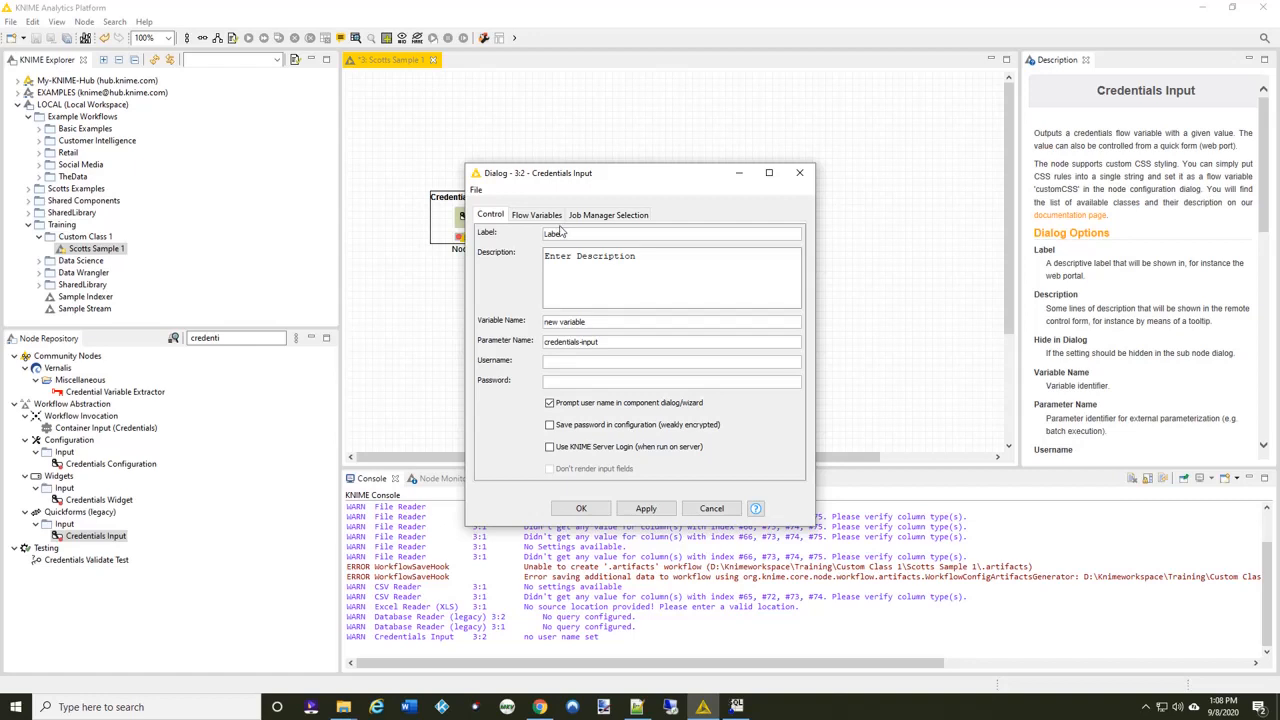
{"action": "left_click", "coordinate": [553, 365]}
{"action": "type", "text": "•••••••"}
{"action": "left_click_drag", "start_coordinate": [601, 323], "coordinate": [358, 331]}
{"action": "type", "text": "postgrescredentials"}
{"action": "left_click", "coordinate": [599, 514]}
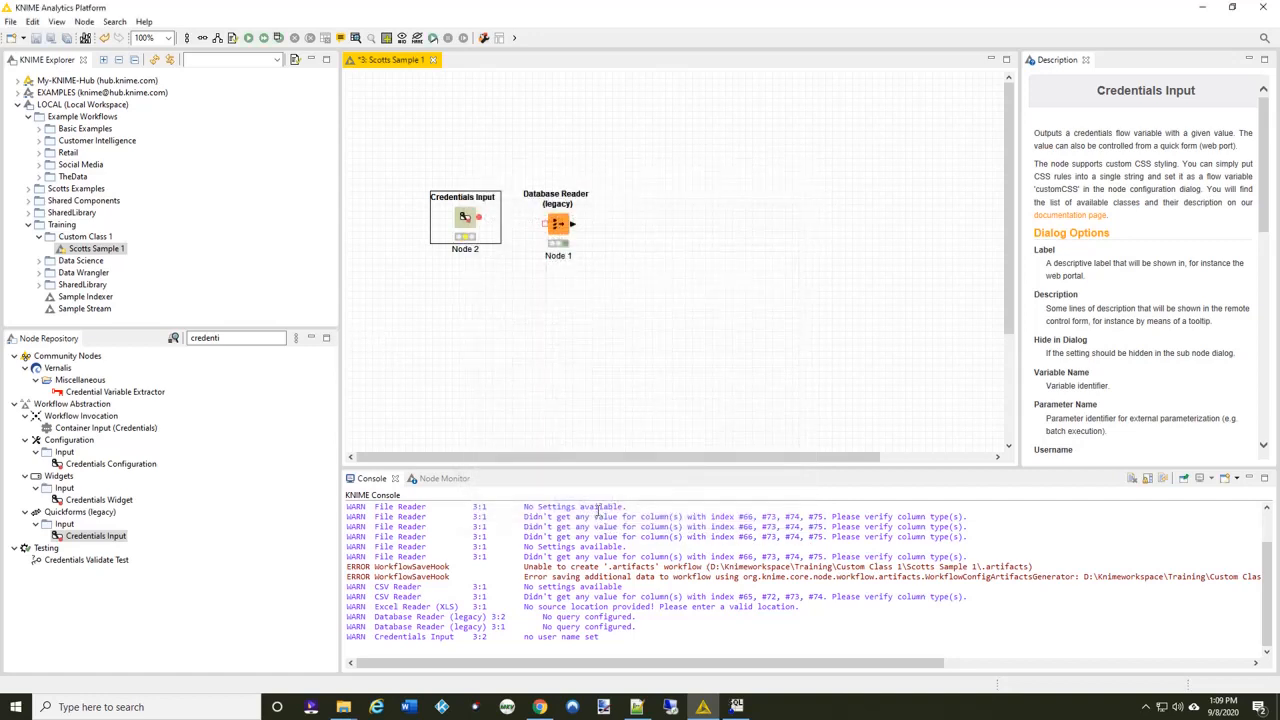
Step: Execute the Credentials Input node and shift it slightly down on the canvas
{"action": "left_click", "coordinate": [656, 305]}
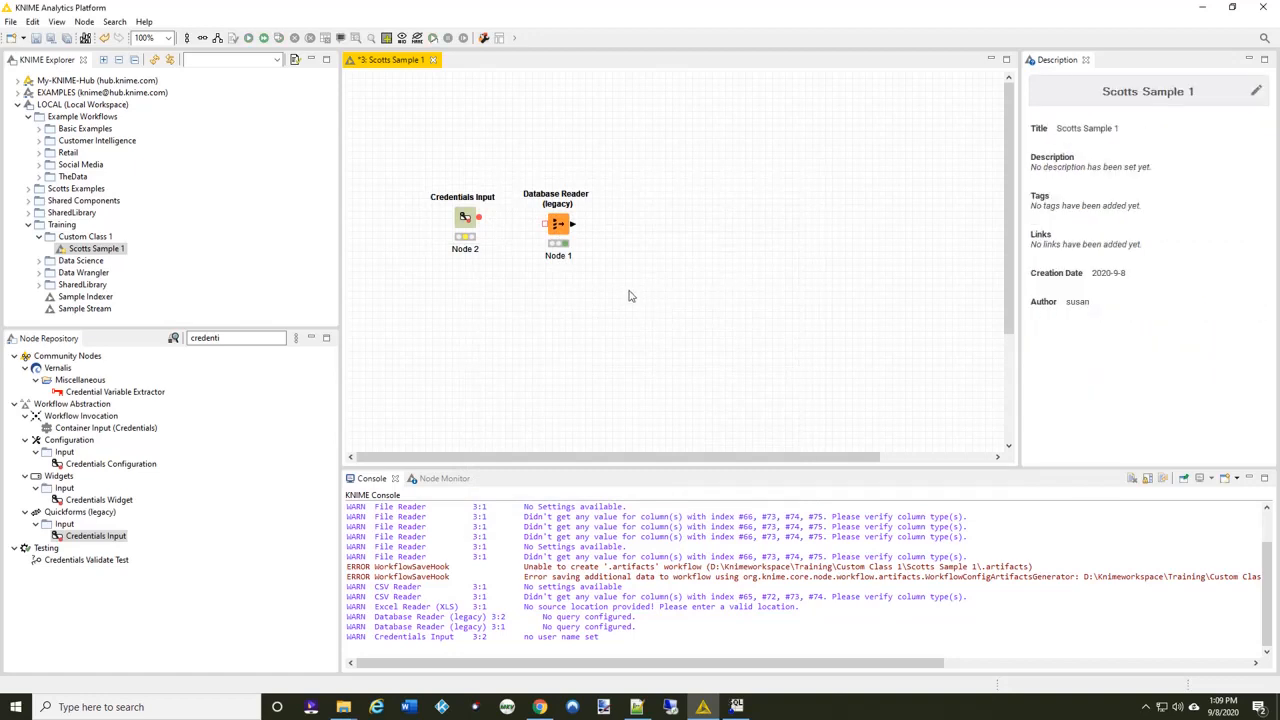
{"action": "right_click", "coordinate": [463, 218]}
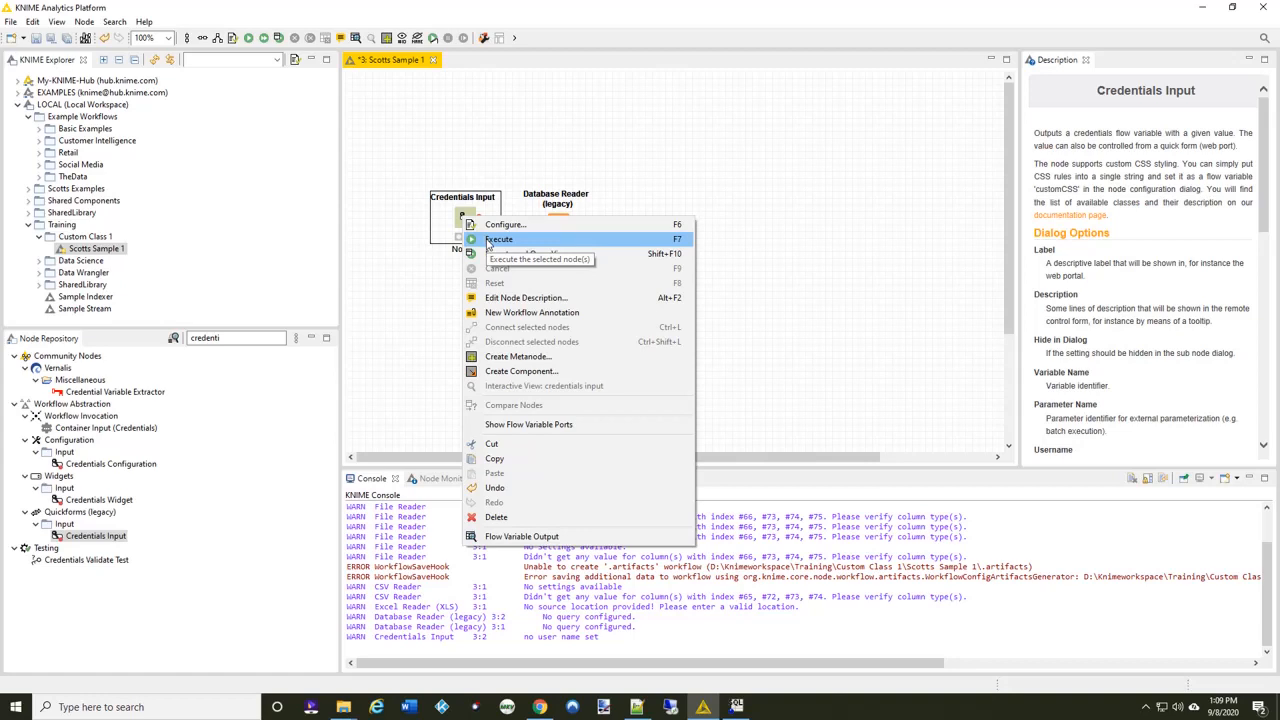
{"action": "left_click", "coordinate": [489, 241]}
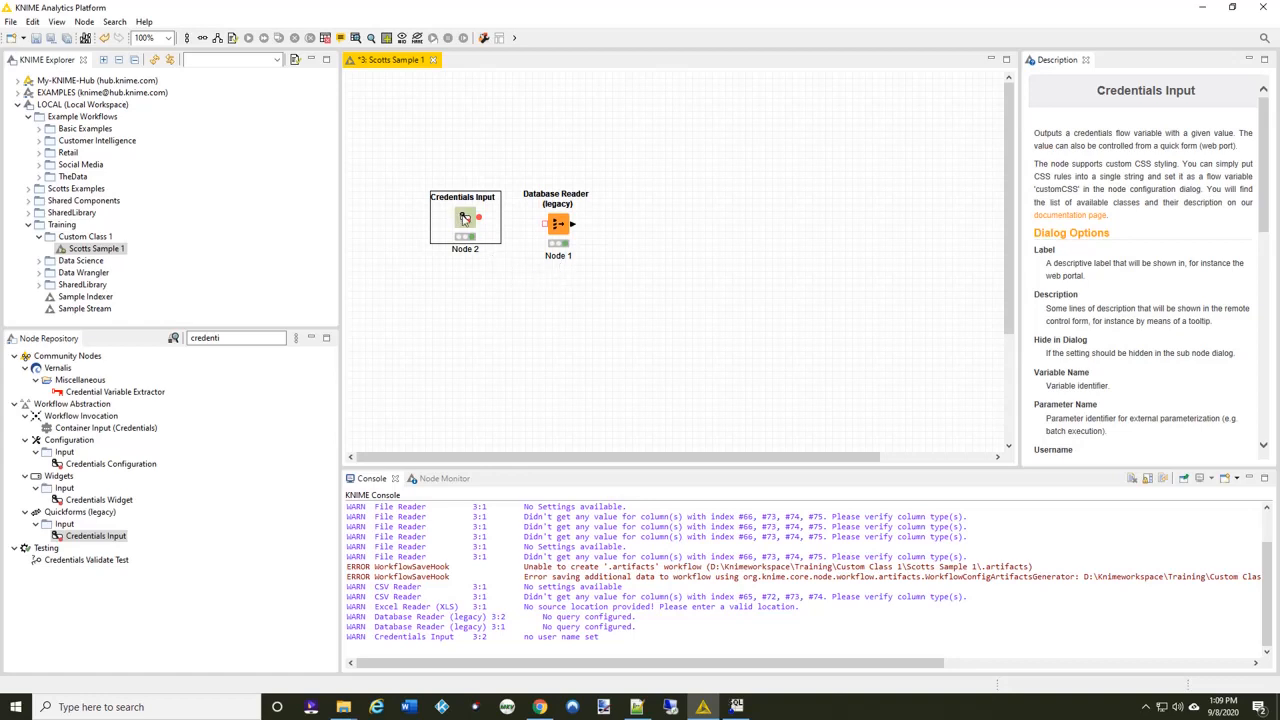
{"action": "left_click_drag", "start_coordinate": [464, 218], "coordinate": [464, 225]}
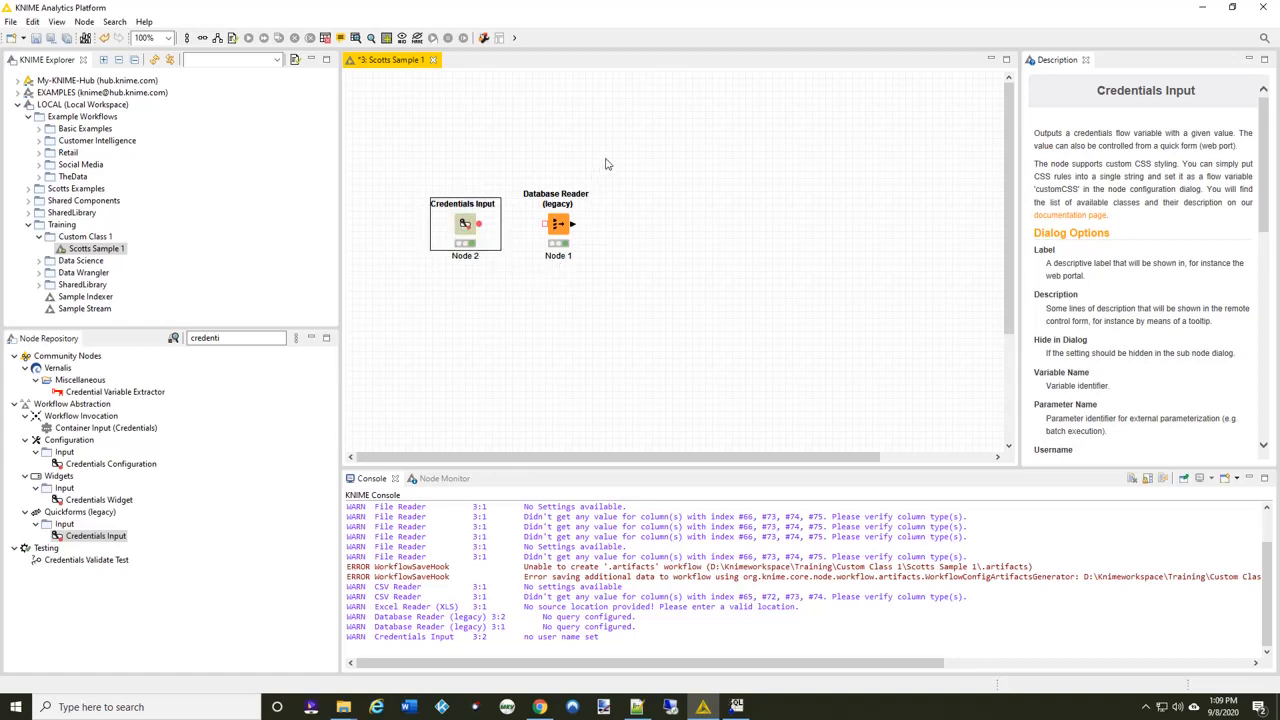
Step: Wire the Credentials Input's red flow-variable output into the Database Reader (legacy) node's variable port
{"action": "left_click", "coordinate": [565, 166]}
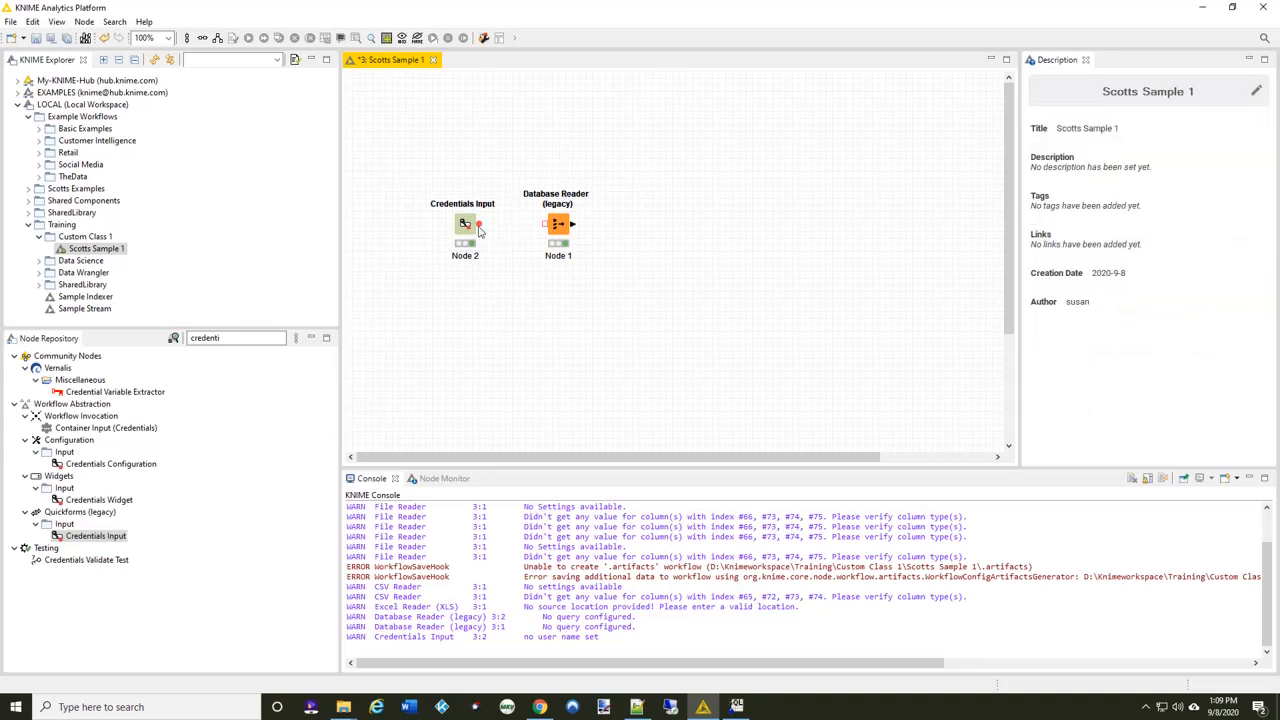
{"action": "left_click", "coordinate": [557, 226]}
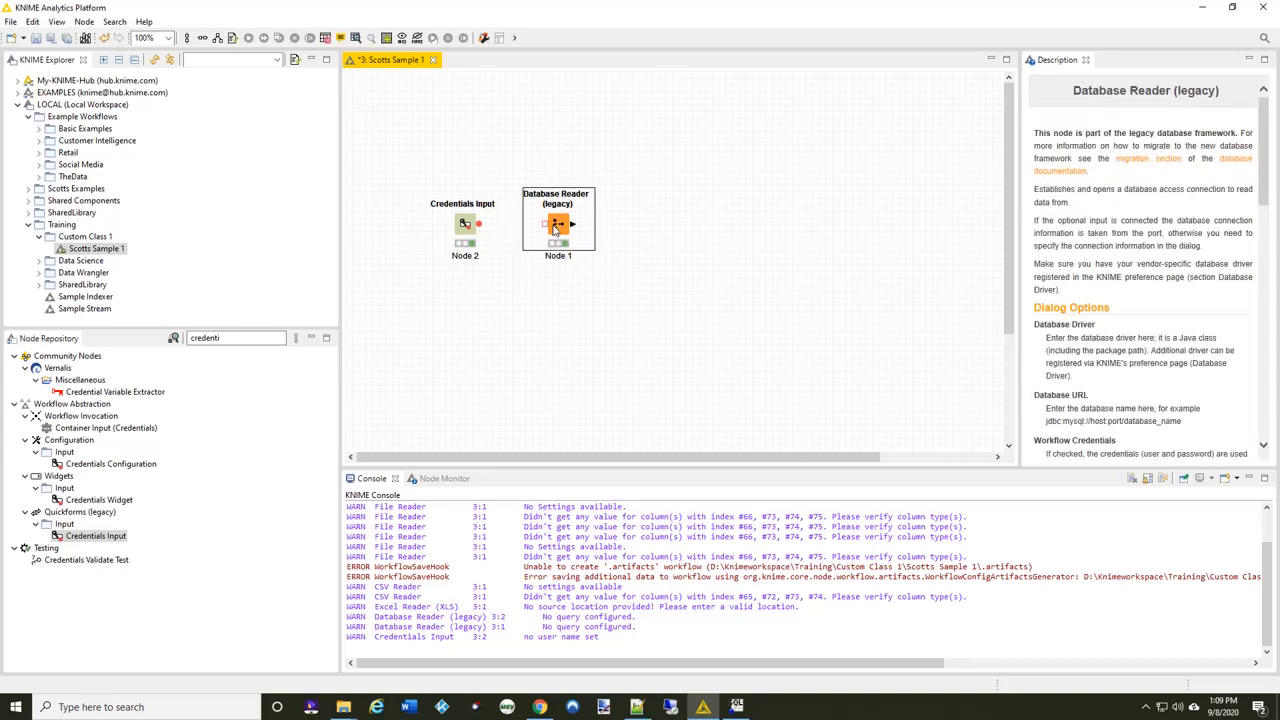
{"action": "right_click", "coordinate": [558, 229]}
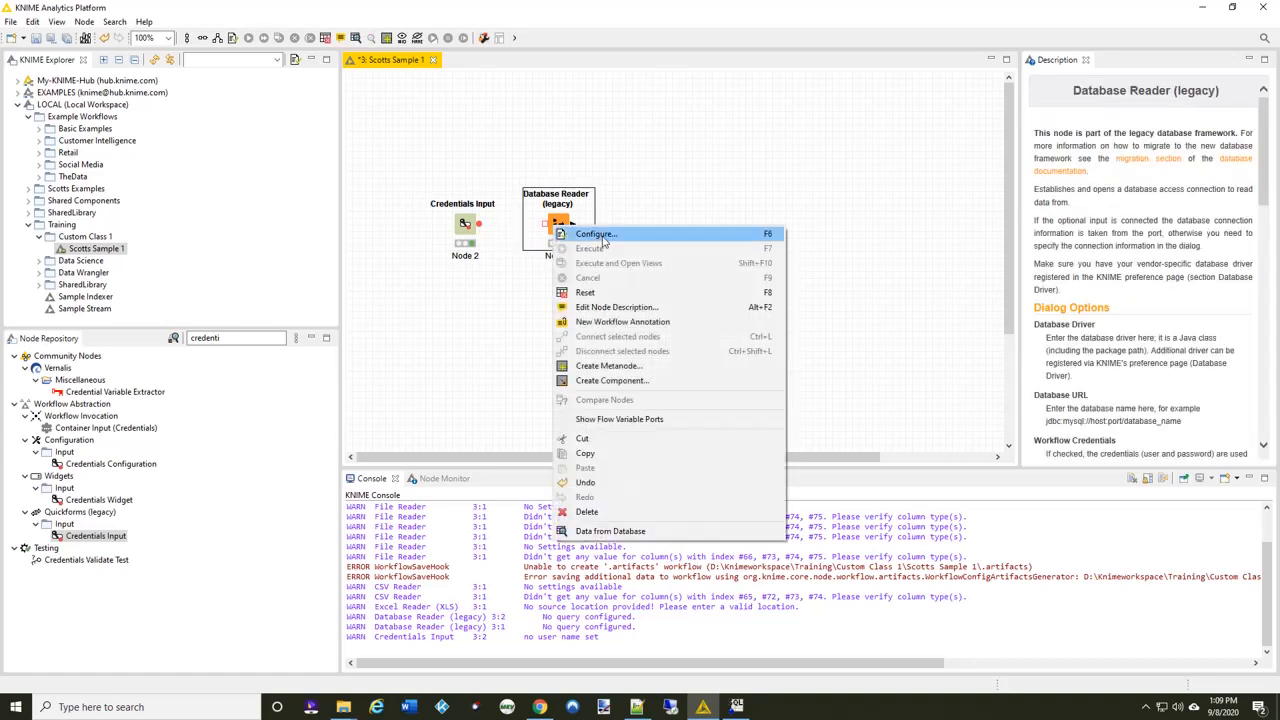
{"action": "left_click", "coordinate": [627, 420]}
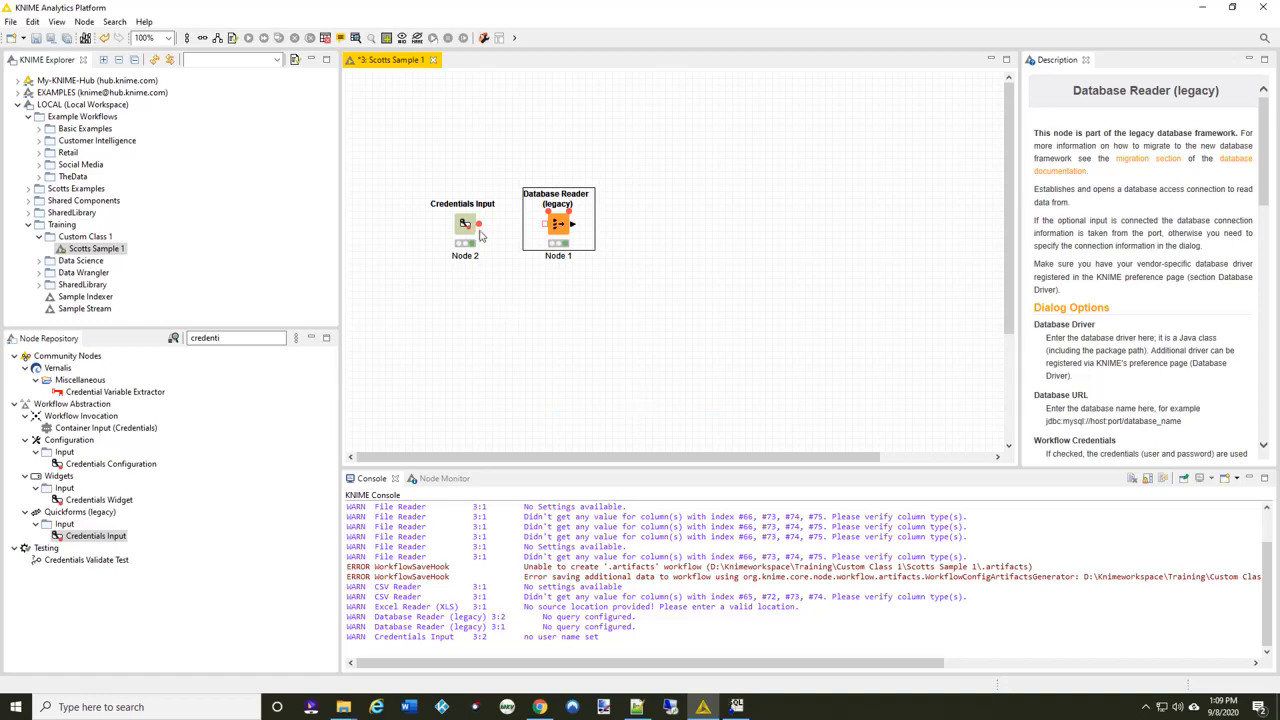
{"action": "left_click_drag", "start_coordinate": [479, 224], "coordinate": [555, 220]}
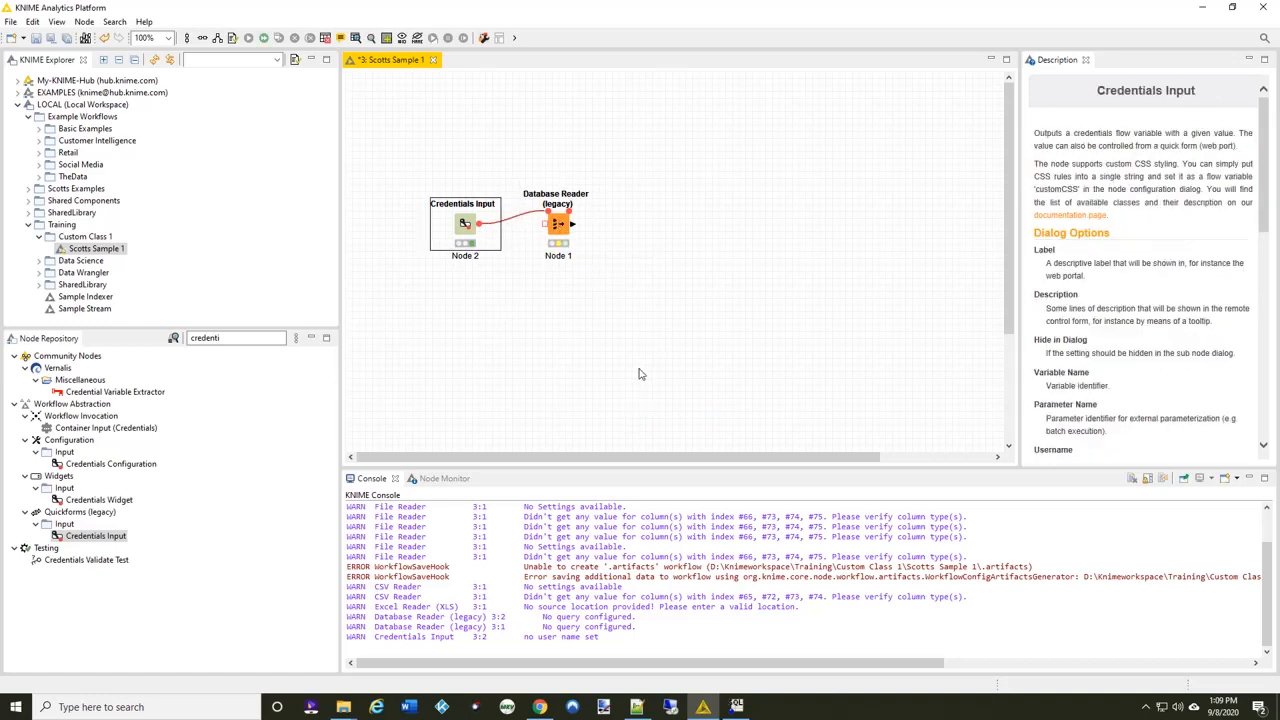
{"action": "left_click", "coordinate": [519, 220]}
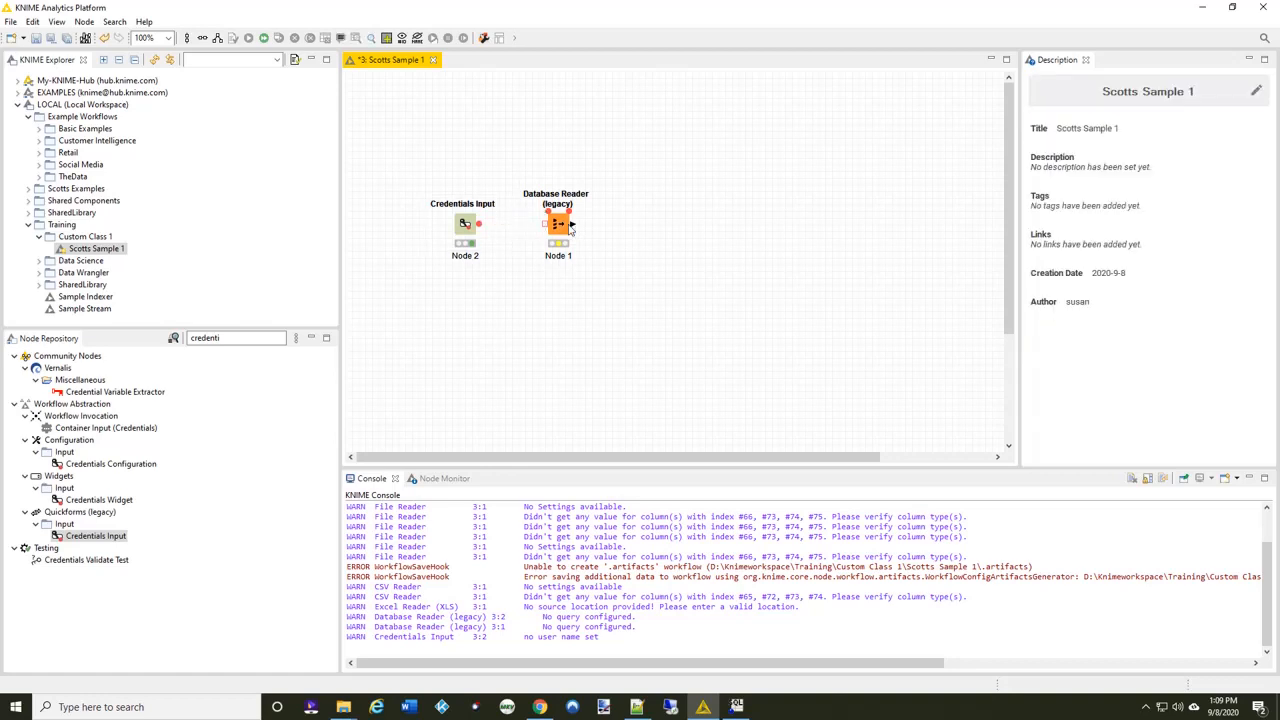
{"action": "right_click", "coordinate": [566, 228]}
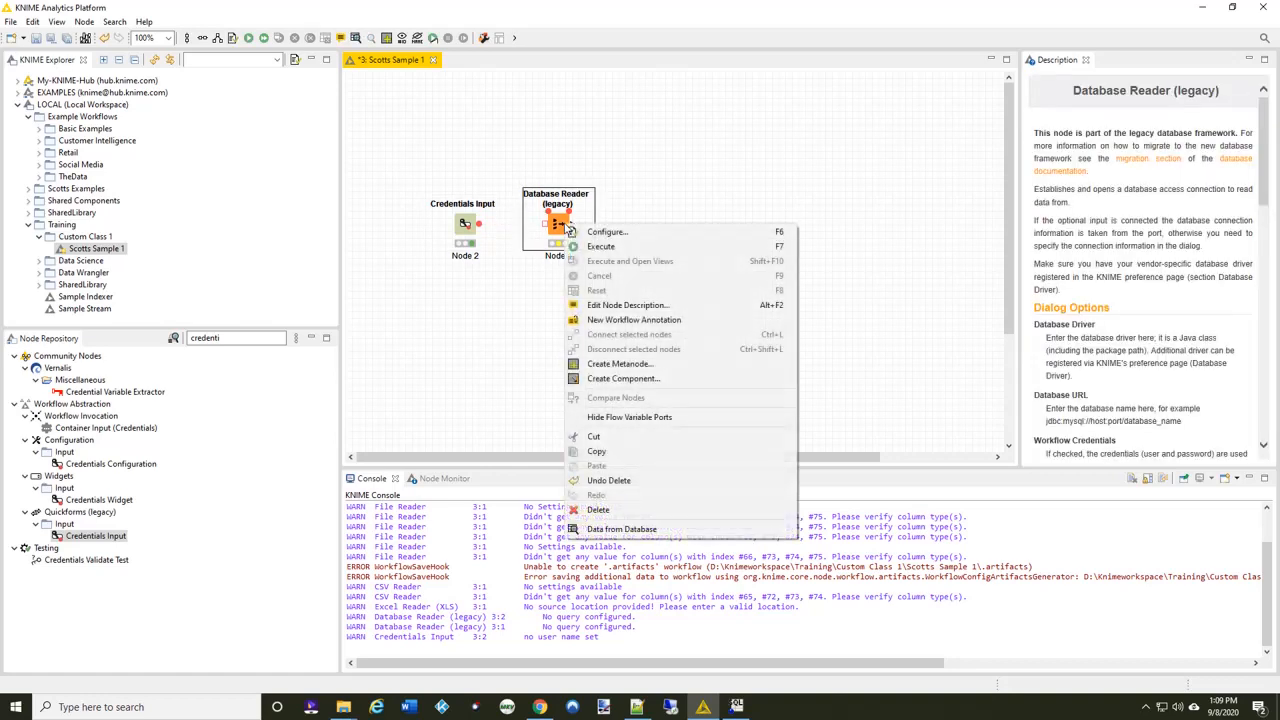
{"action": "left_click", "coordinate": [608, 417]}
{"action": "left_click", "coordinate": [545, 384]}
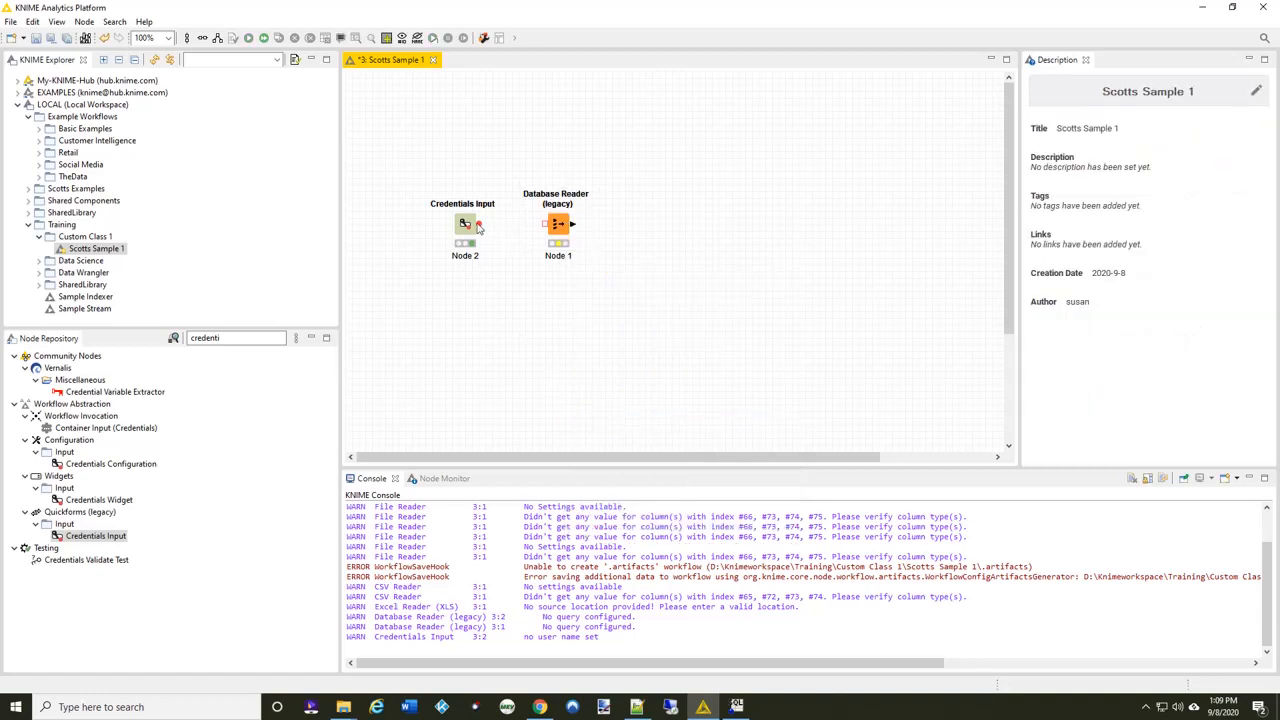
{"action": "left_click_drag", "start_coordinate": [481, 227], "coordinate": [556, 214]}
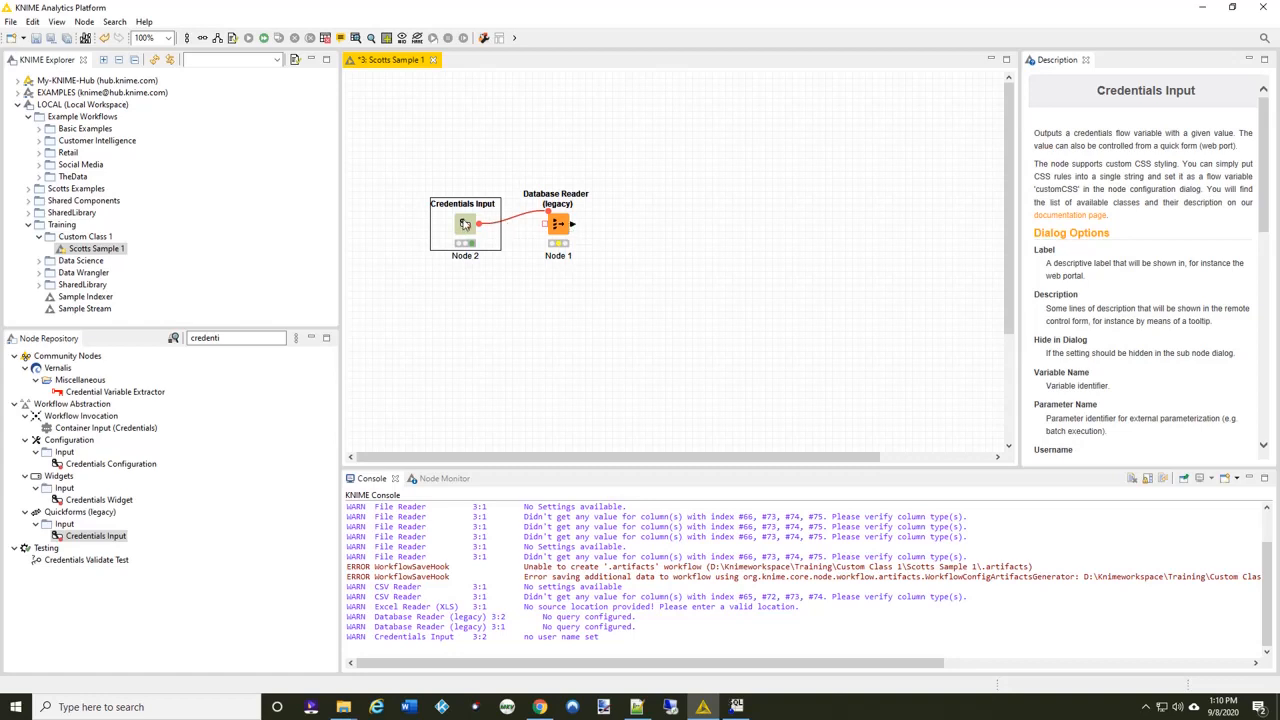
Step: Clear the reader's user name and password, switch it to postgrescredentials workflow credentials, and execute it
{"action": "double_click", "coordinate": [560, 225]}
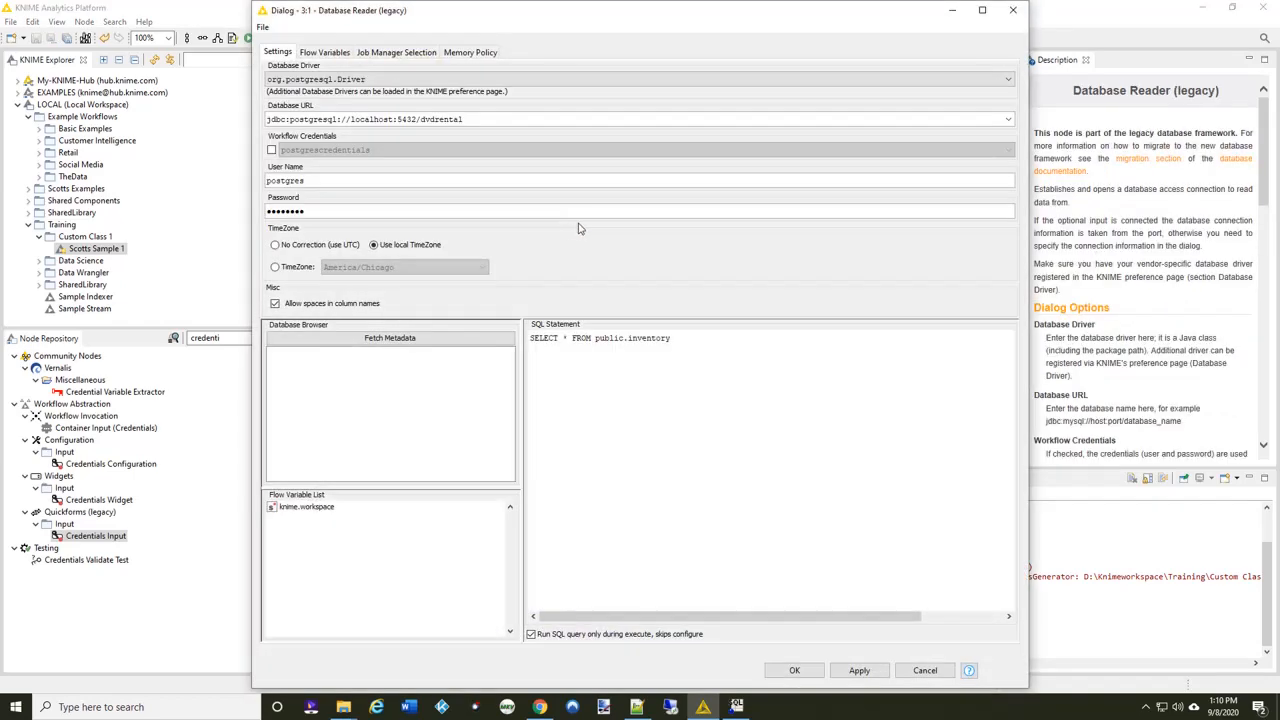
{"action": "double_click", "coordinate": [318, 180]}
{"action": "key", "text": "BackSpace"}
{"action": "double_click", "coordinate": [317, 211]}
{"action": "key", "text": "BackSpace"}
{"action": "left_click", "coordinate": [271, 150]}
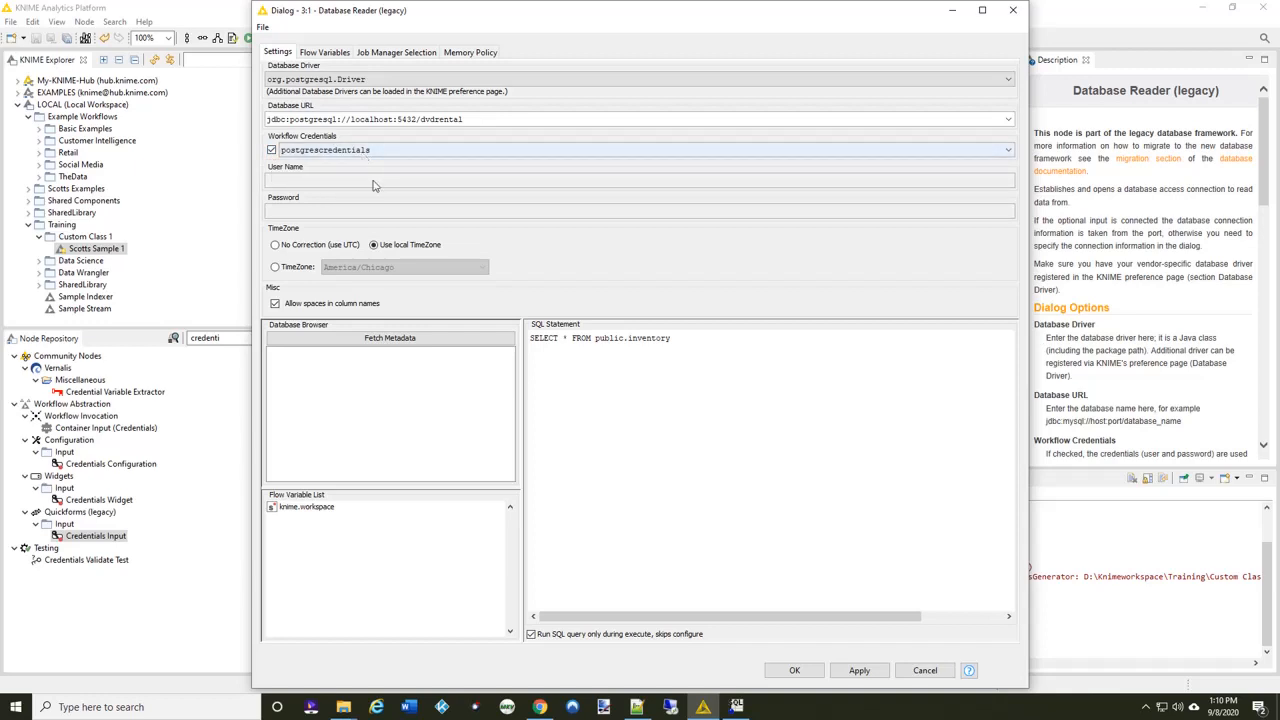
{"action": "left_click", "coordinate": [794, 670]}
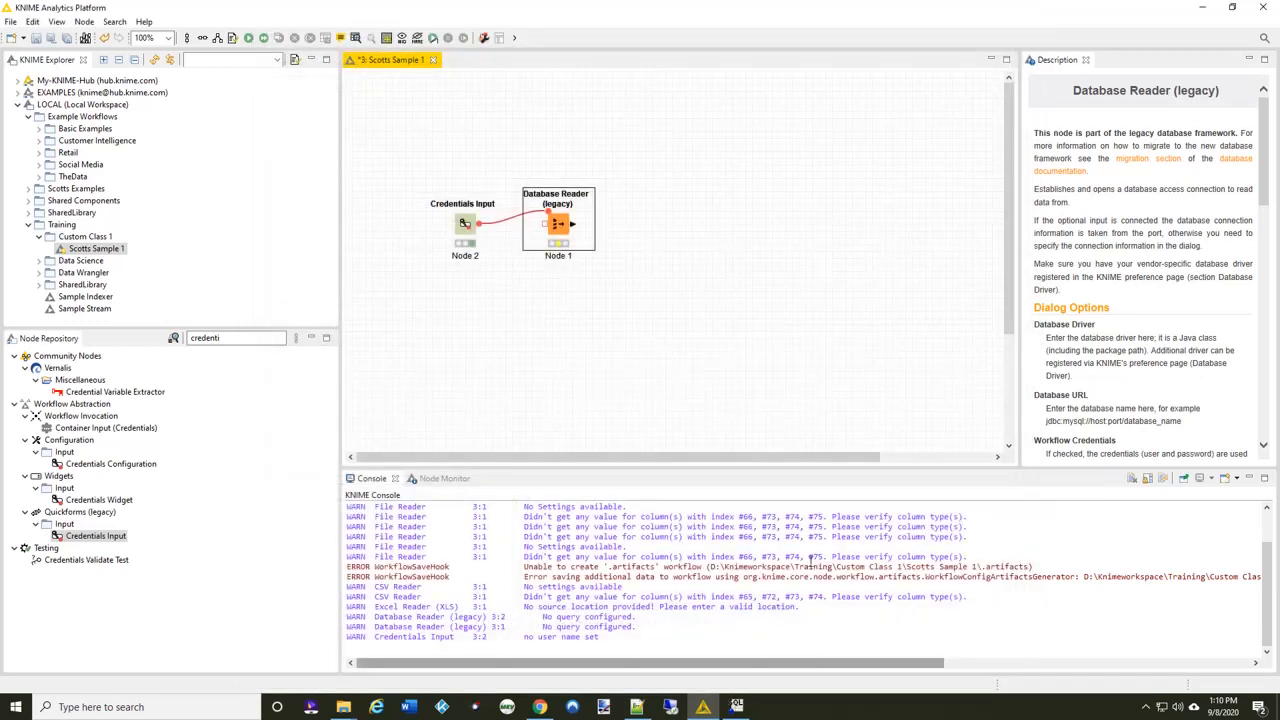
{"action": "right_click", "coordinate": [562, 224]}
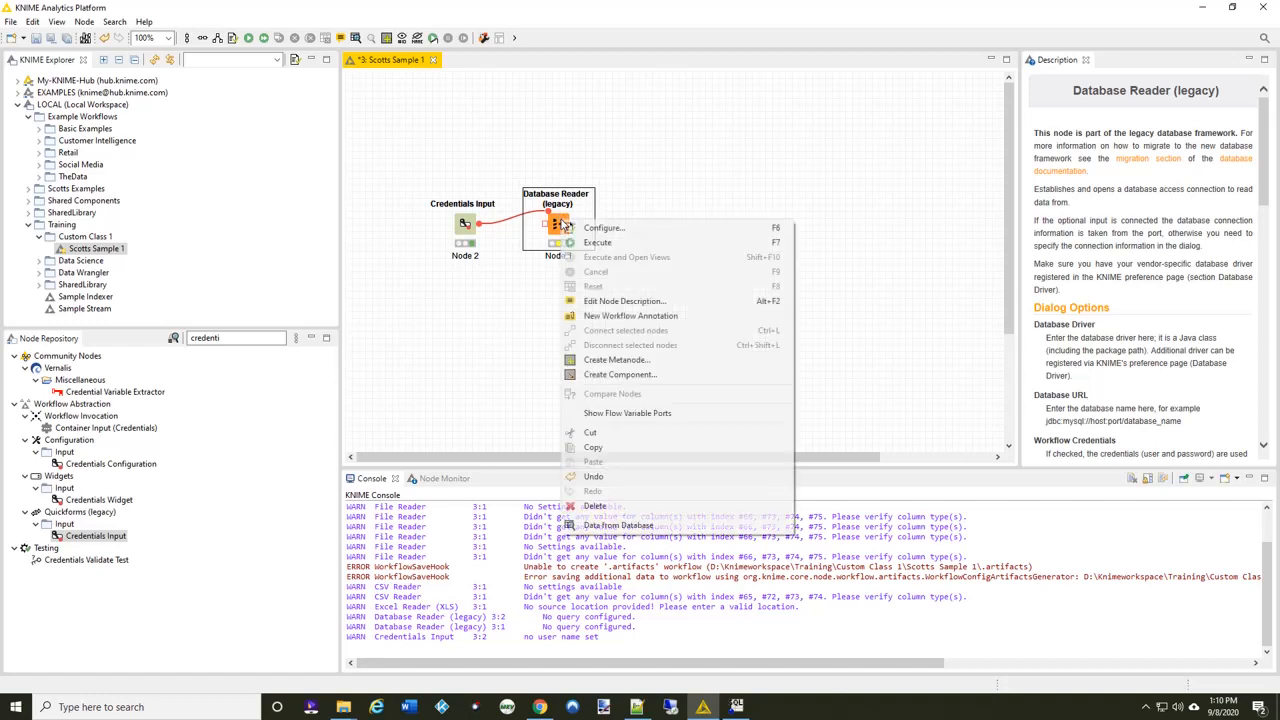
{"action": "left_click", "coordinate": [611, 246]}
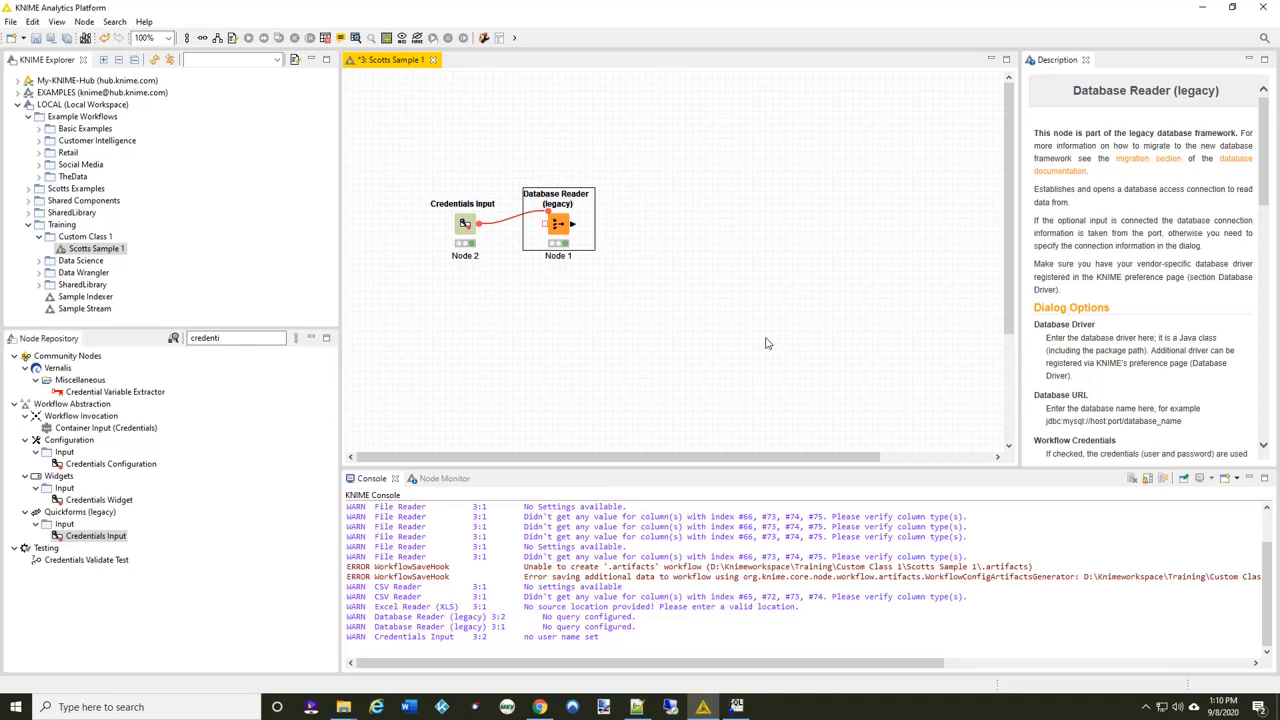
Step: Raise the reader, paste a copy as Node 3, and link the Credentials Input variable to it
{"action": "left_click_drag", "start_coordinate": [565, 226], "coordinate": [568, 193]}
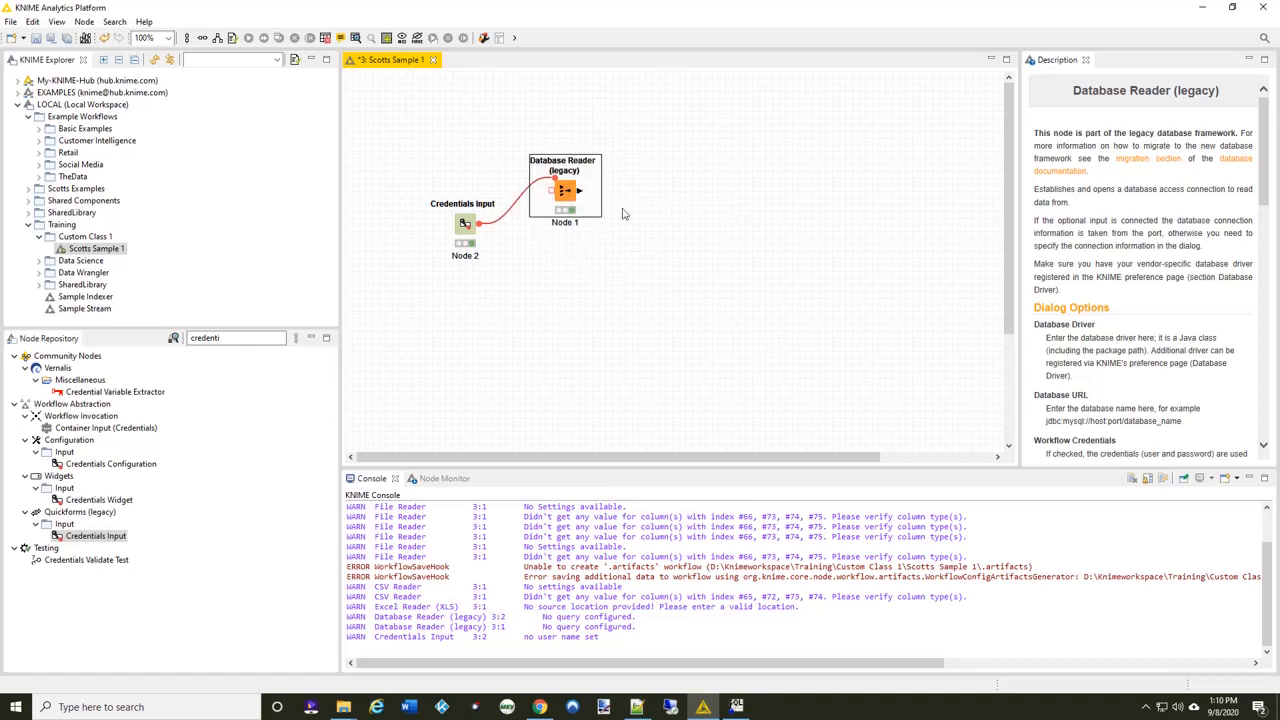
{"action": "key", "text": "ctrl+v"}
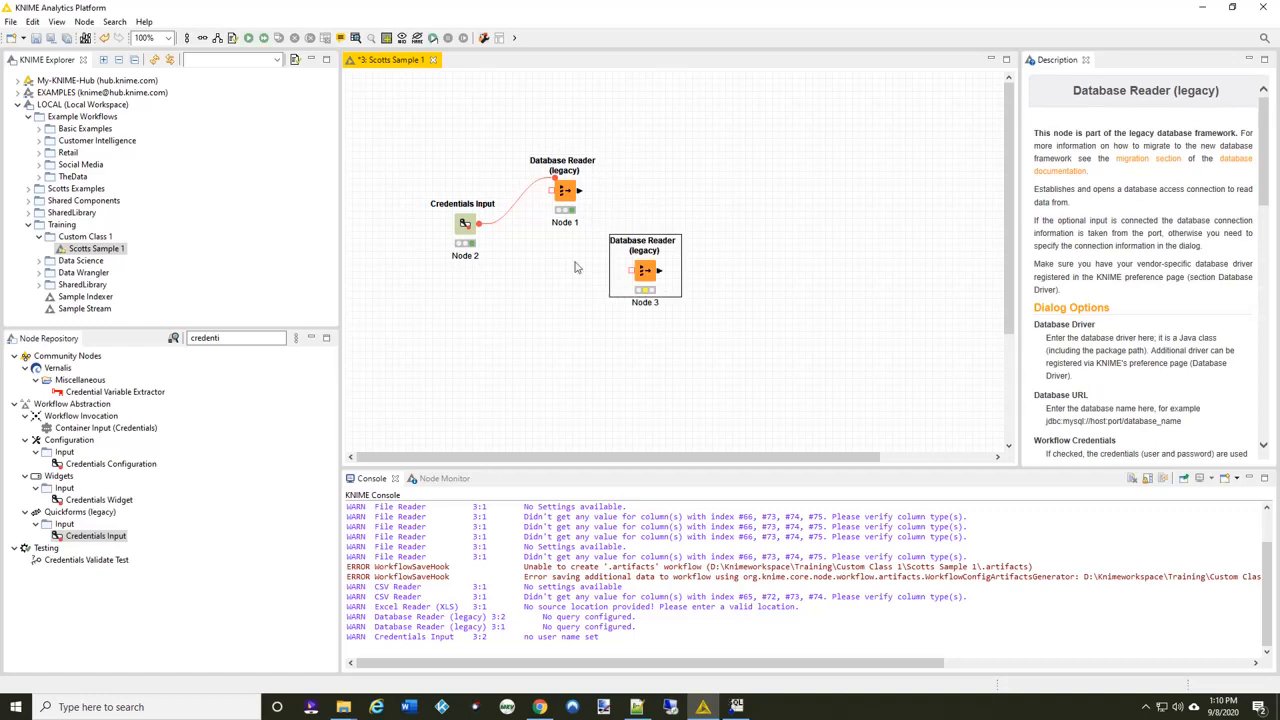
{"action": "left_click_drag", "start_coordinate": [480, 225], "coordinate": [562, 280]}
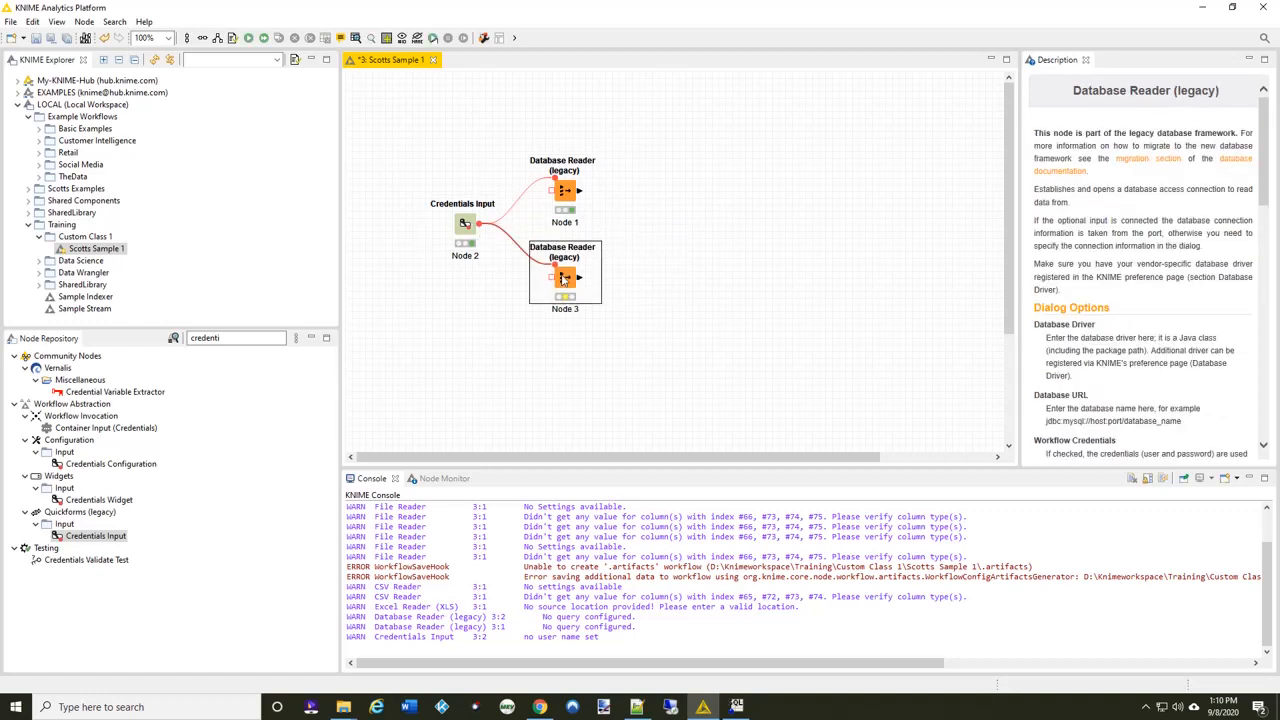
Step: Change Node 3's SQL query to SELECT * FROM public.film
{"action": "double_click", "coordinate": [562, 280]}
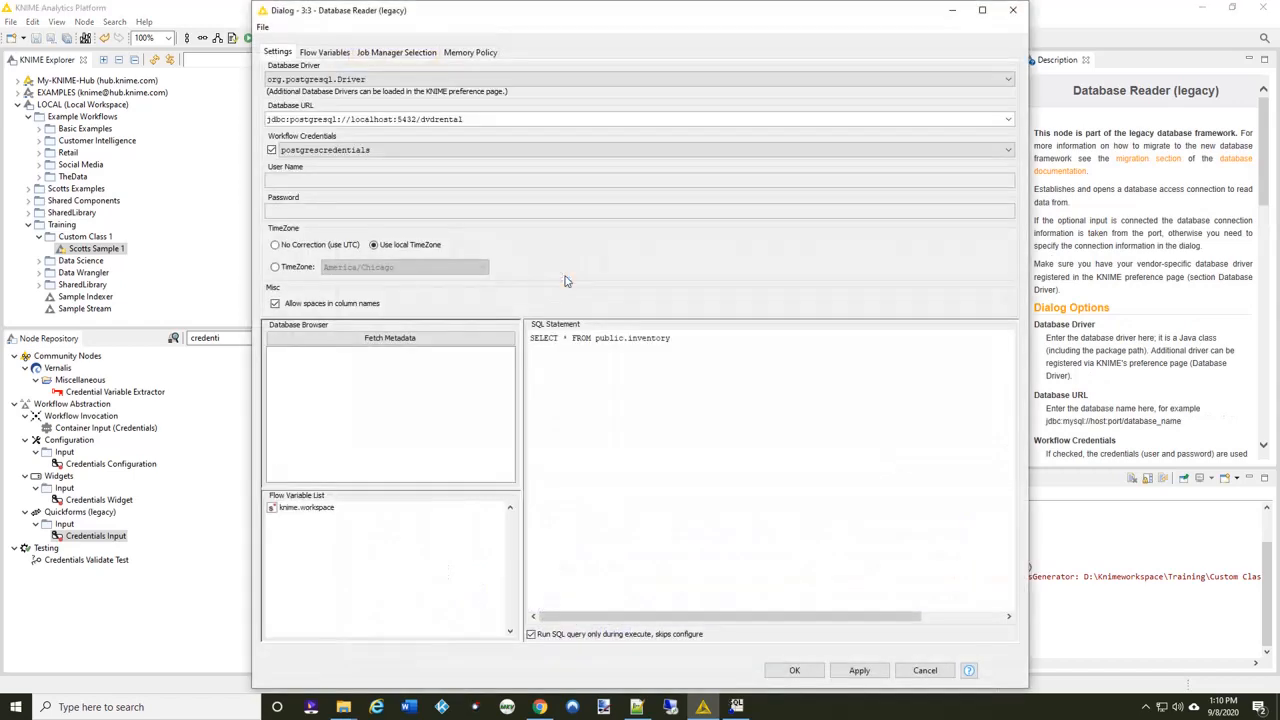
{"action": "left_click", "coordinate": [628, 342]}
{"action": "double_click", "coordinate": [648, 349]}
{"action": "type", "text": "file"}
{"action": "left_click", "coordinate": [800, 671]}
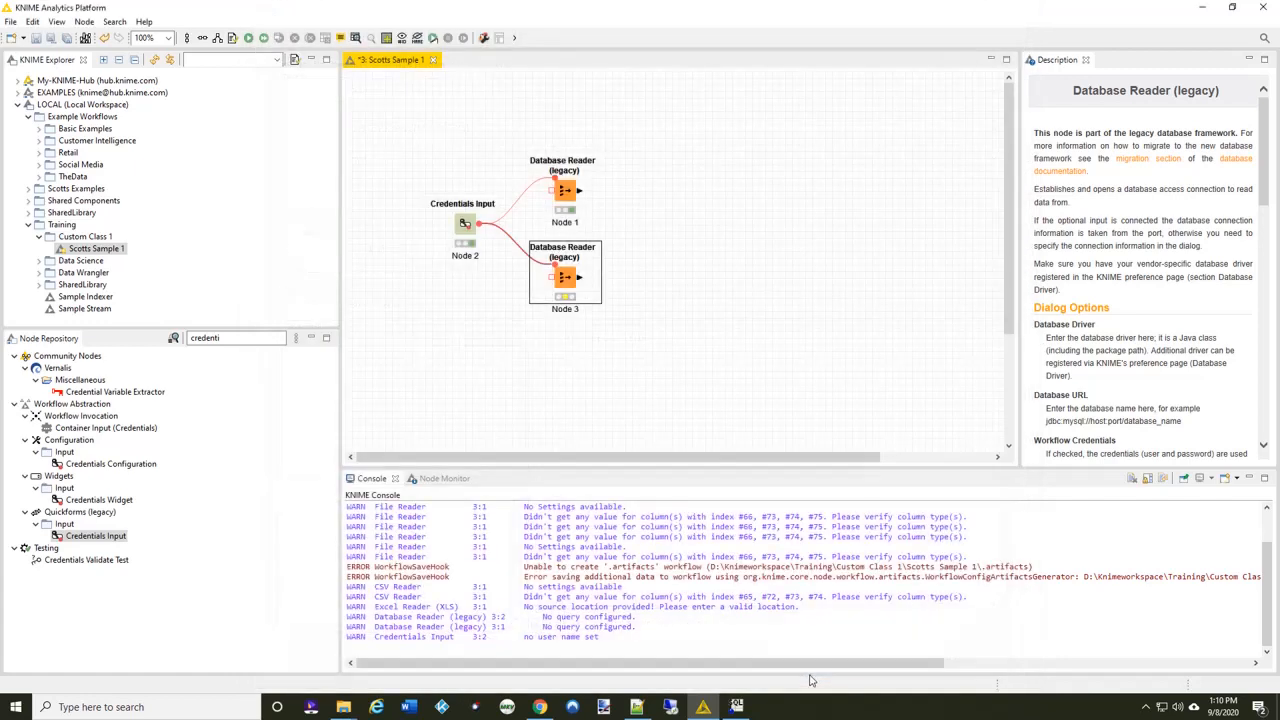
Step: Switch Node 3 to the postgrescredentials workflow credential
{"action": "double_click", "coordinate": [566, 283]}
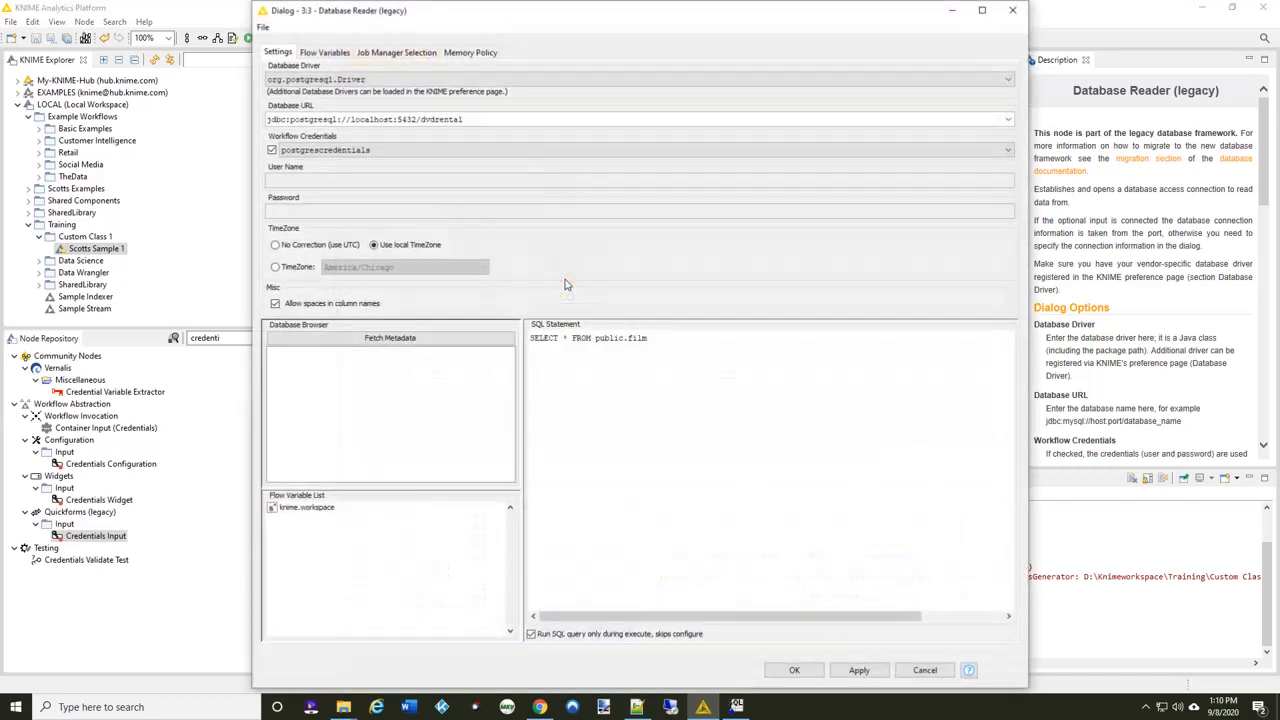
{"action": "left_click", "coordinate": [272, 151]}
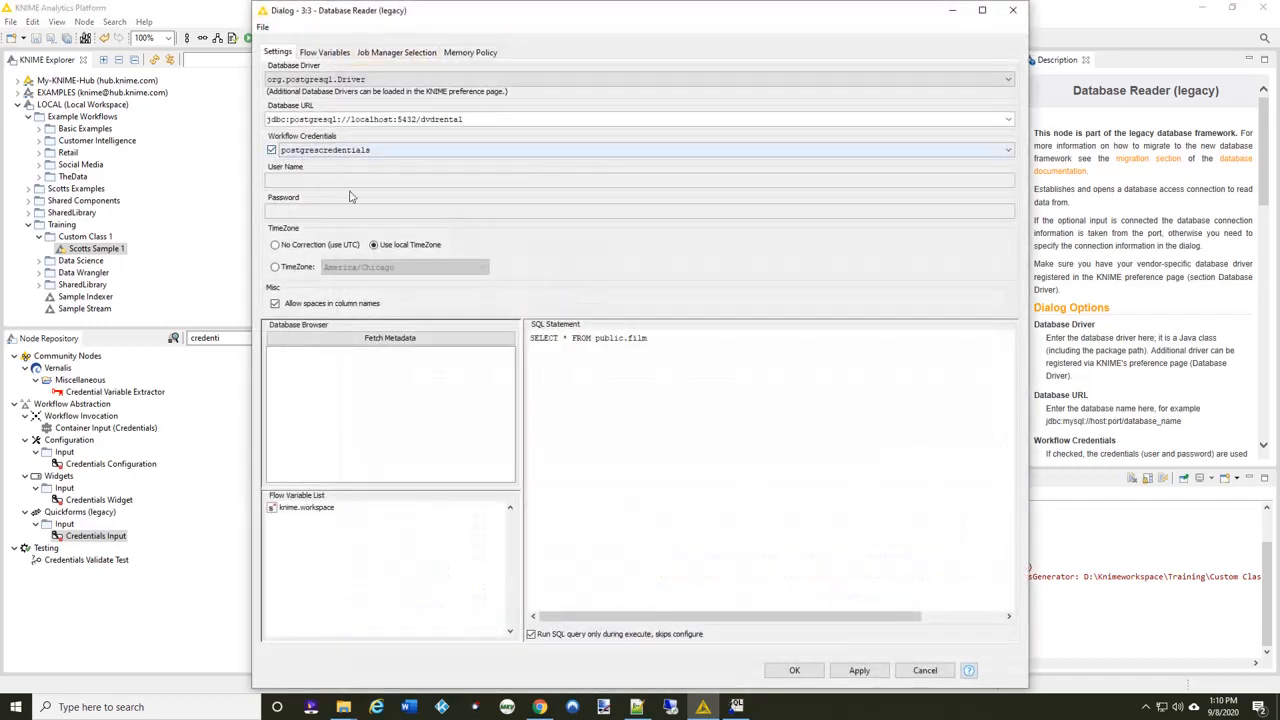
{"action": "left_click", "coordinate": [795, 671]}
Step: Execute Node 3, the second Database Reader, then deselect it
{"action": "right_click", "coordinate": [566, 281]}
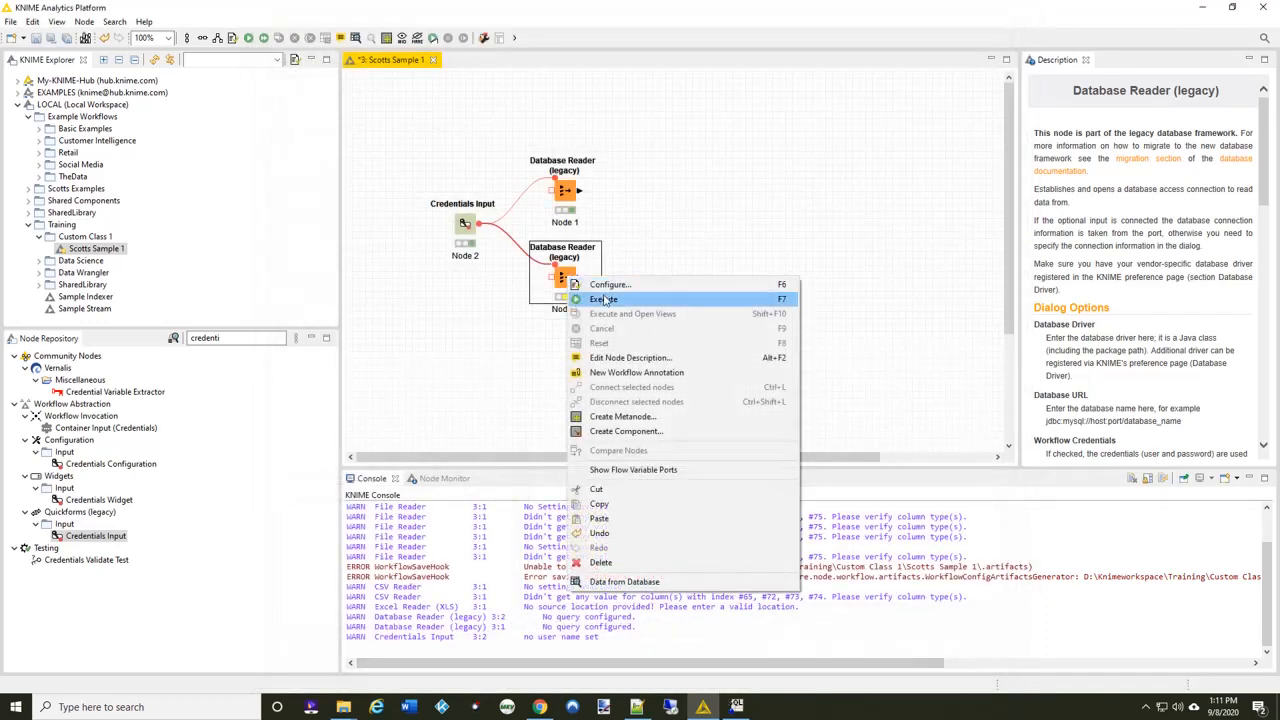
{"action": "left_click", "coordinate": [703, 300]}
{"action": "left_click", "coordinate": [723, 245]}
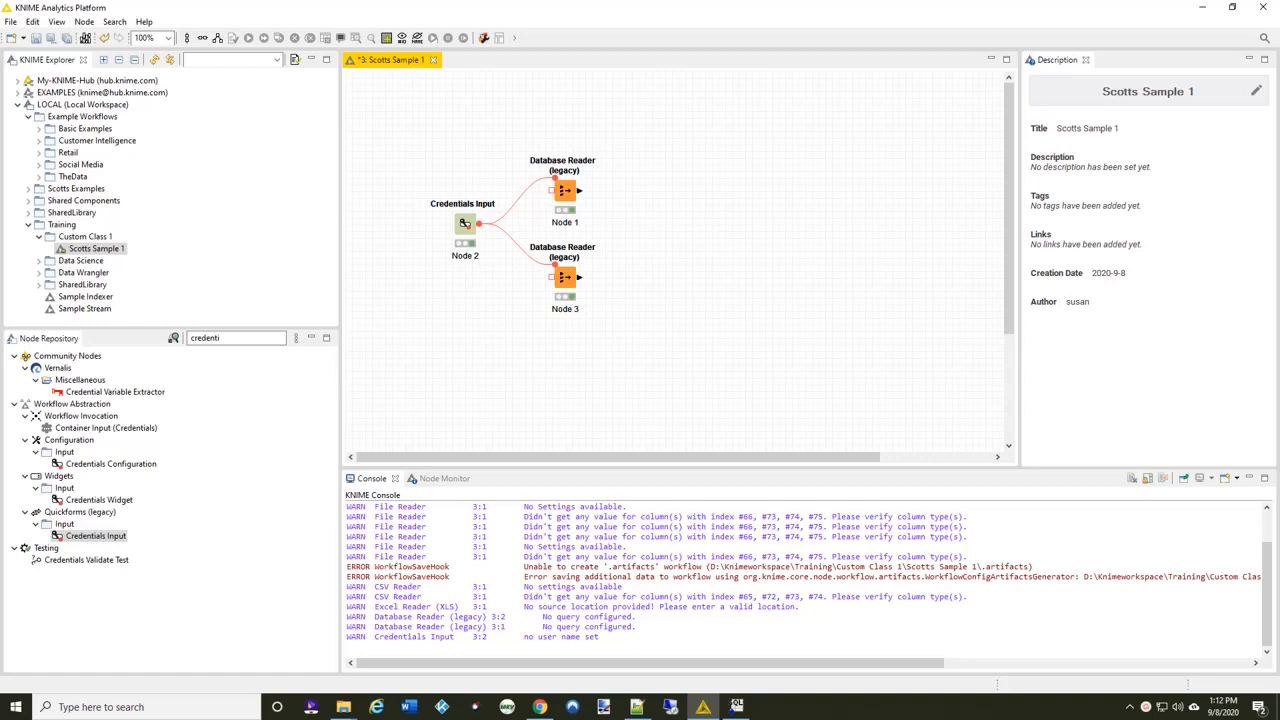
Step: Delete the Credentials Input node together with its two variable connections
{"action": "left_click", "coordinate": [467, 228]}
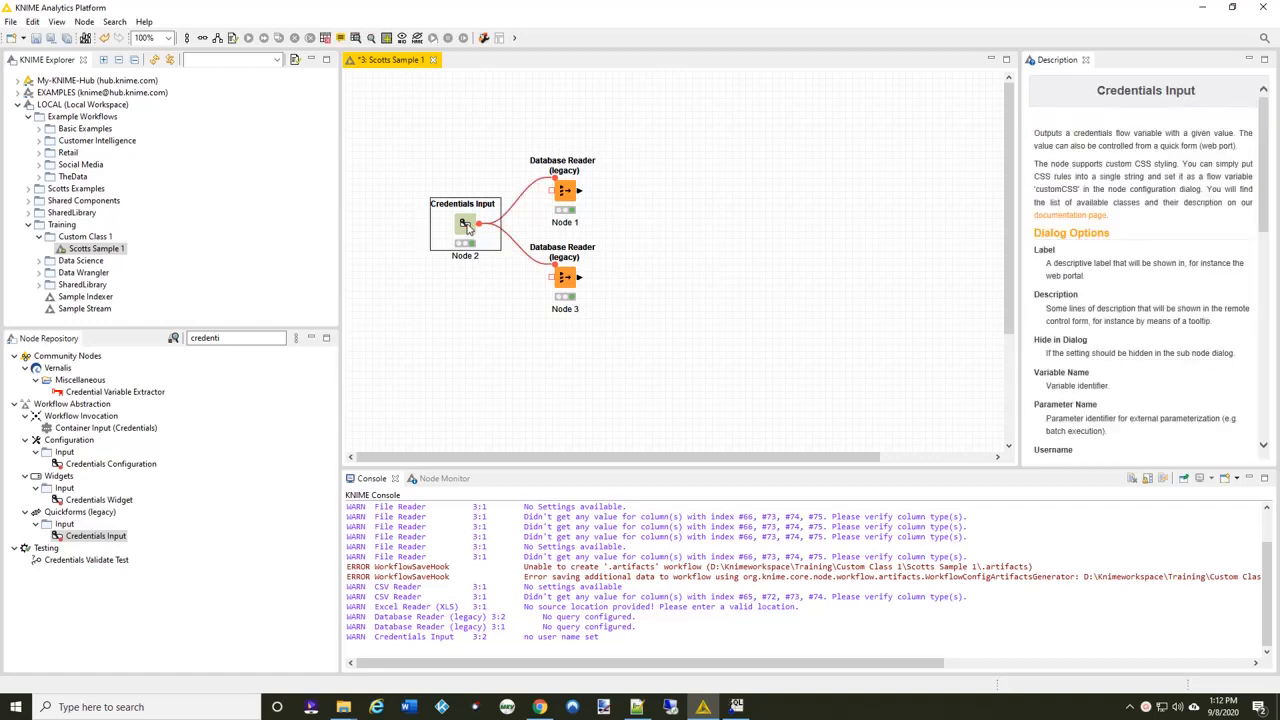
{"action": "key", "text": "Delete"}
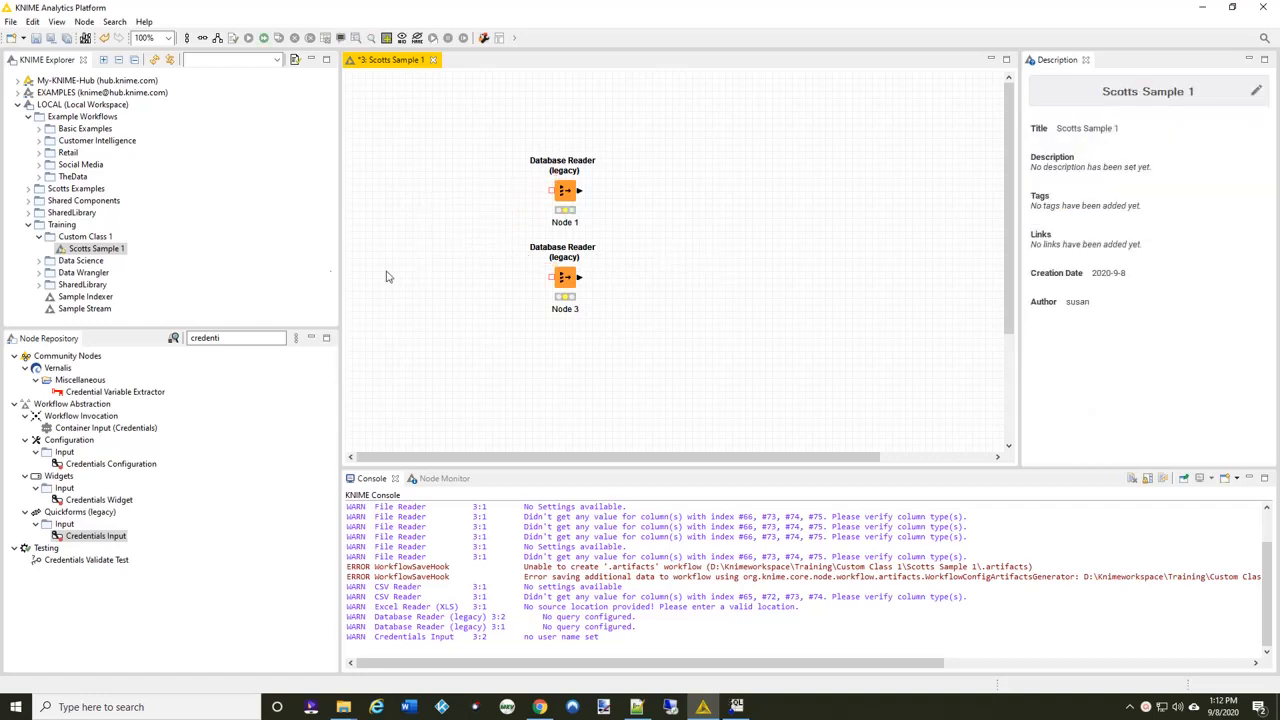
{"action": "right_click", "coordinate": [118, 253]}
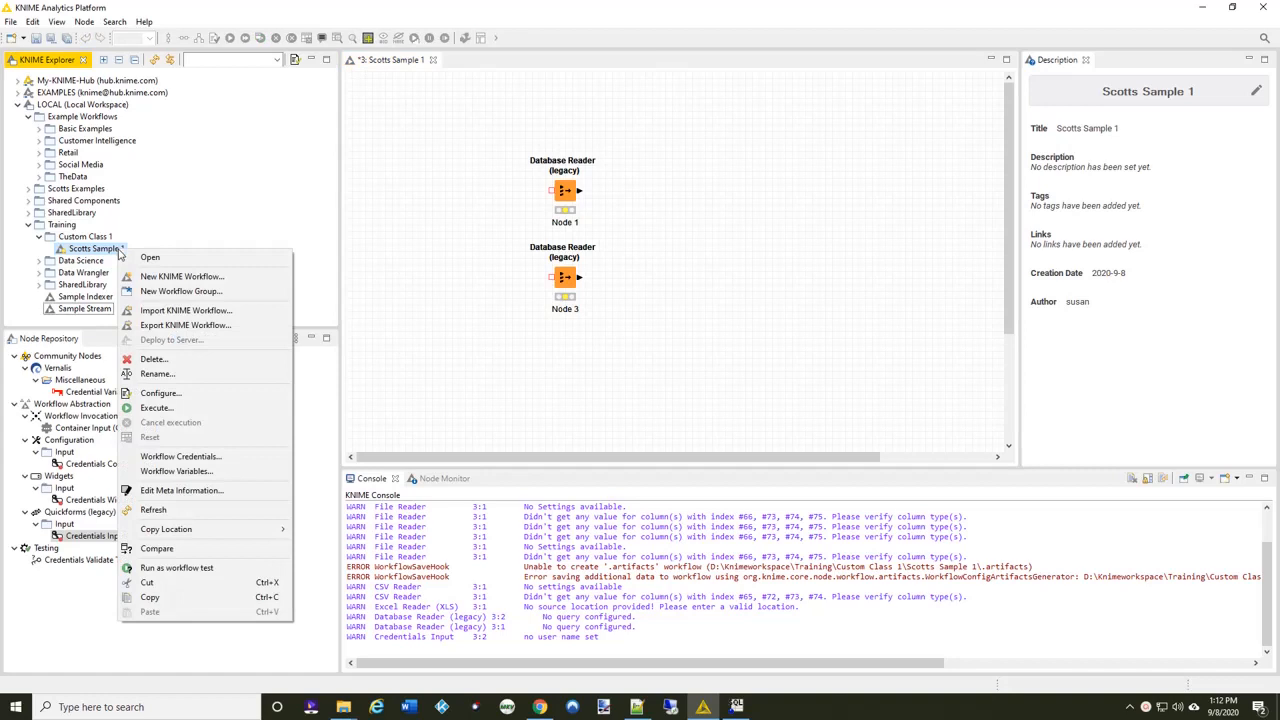
Step: Add a 'Postgres' workflow credential with the database login and password to Scotts Sample 1
{"action": "left_click", "coordinate": [169, 458]}
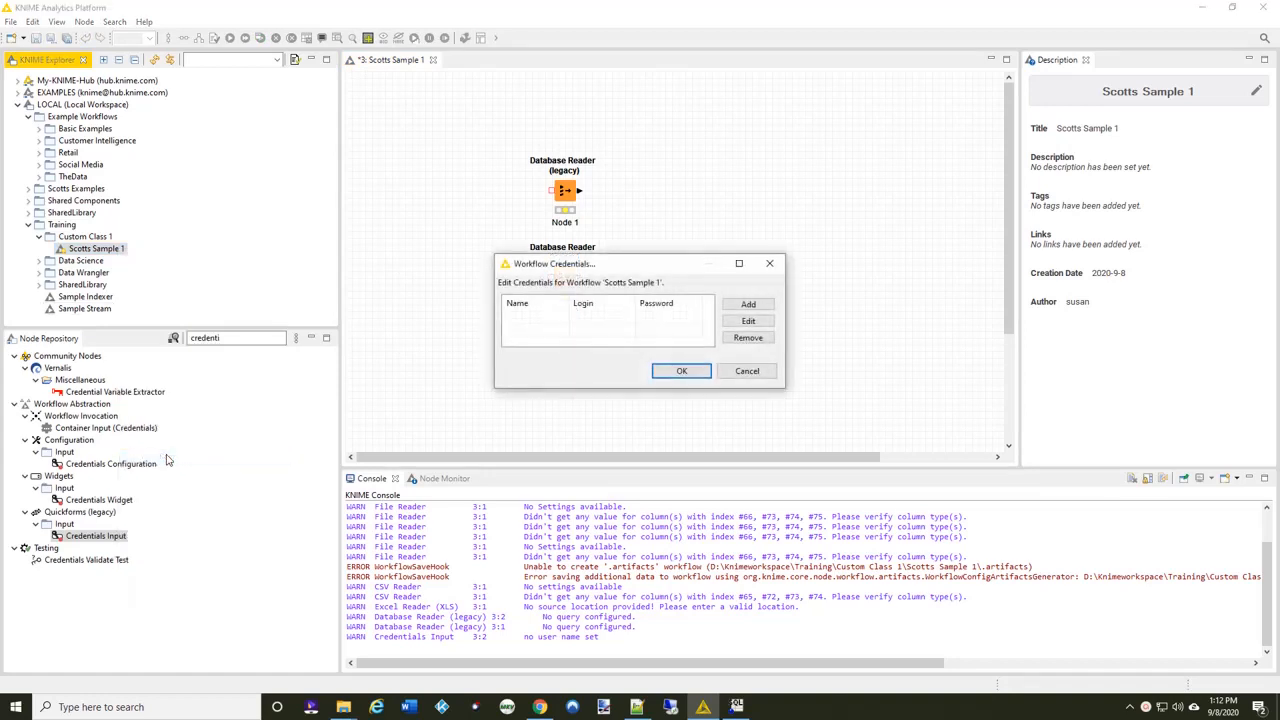
{"action": "left_click", "coordinate": [748, 304]}
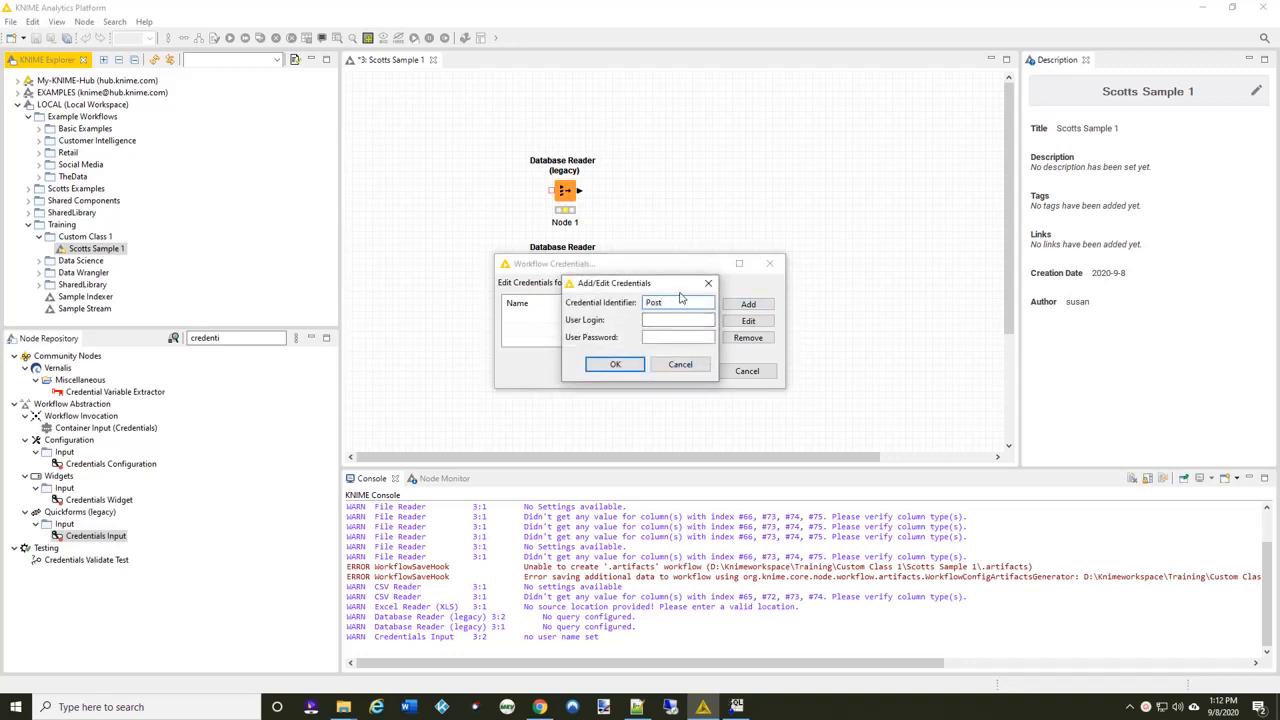
{"action": "type", "text": "g"}
{"action": "left_click", "coordinate": [687, 320]}
{"action": "type", "text": "postgres"}
{"action": "key", "text": "Tab"}
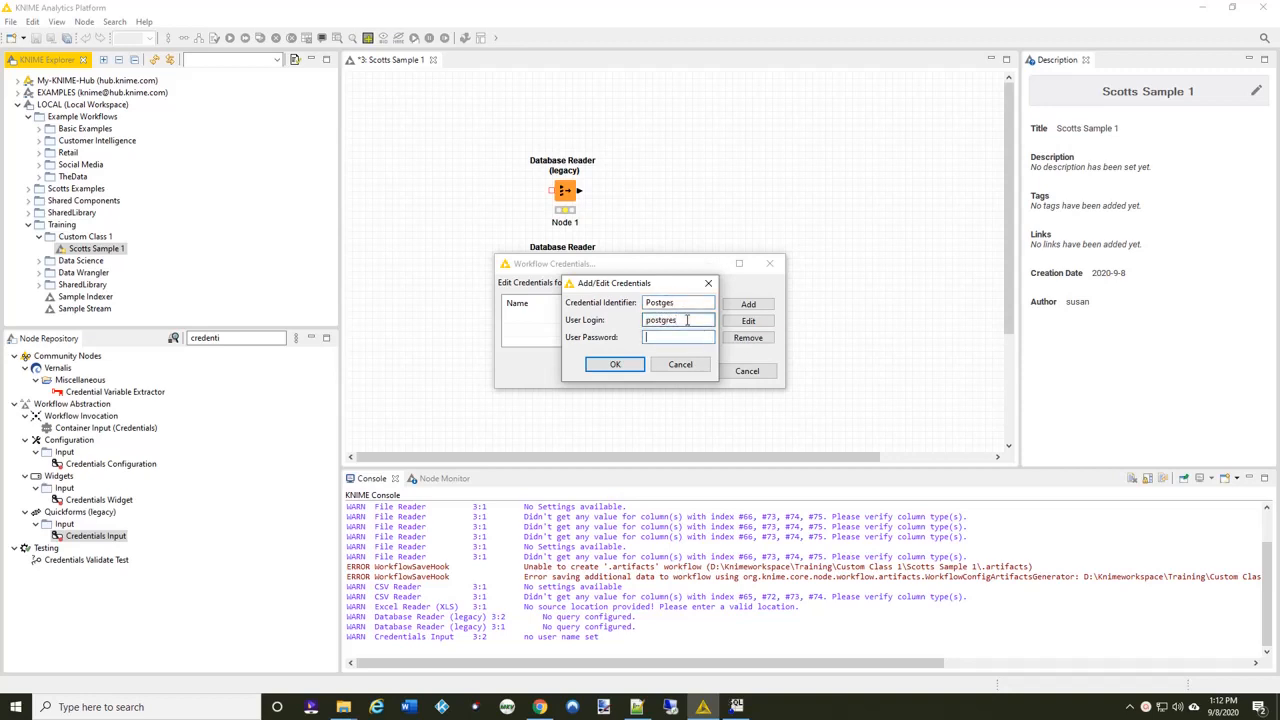
{"action": "type", "text": "pos"}
{"action": "left_click", "coordinate": [617, 365]}
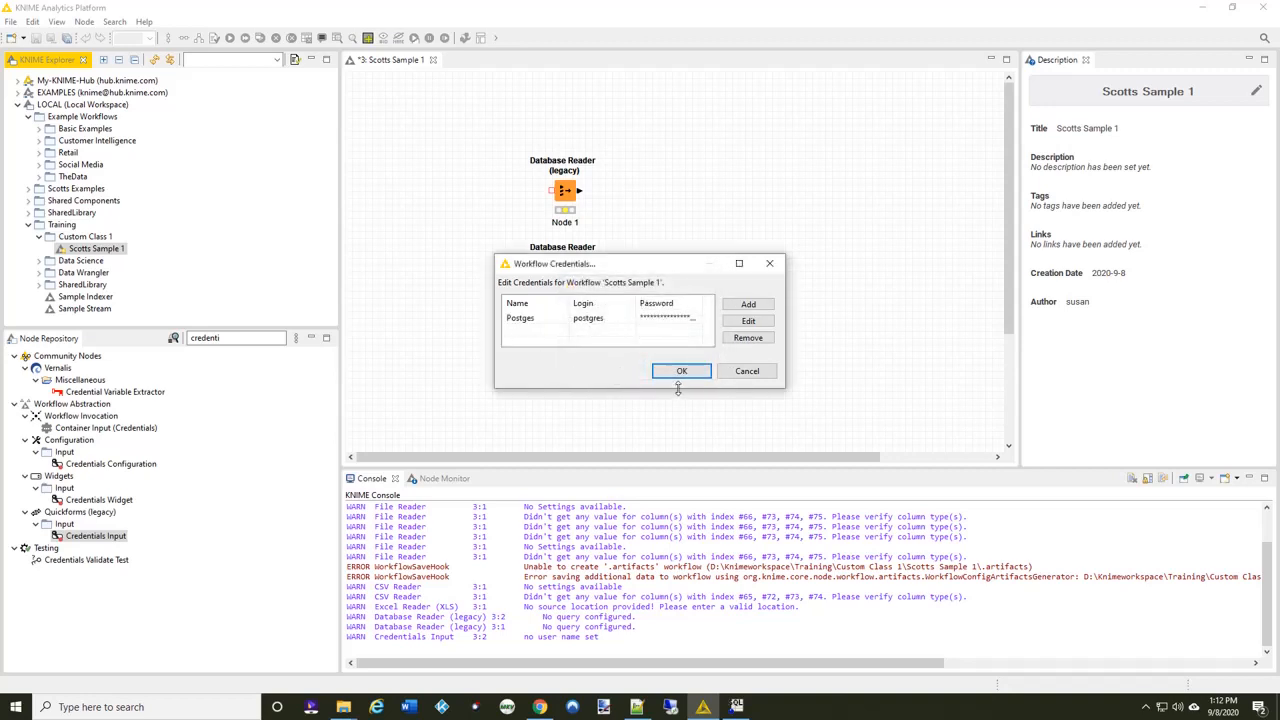
{"action": "left_click", "coordinate": [681, 371]}
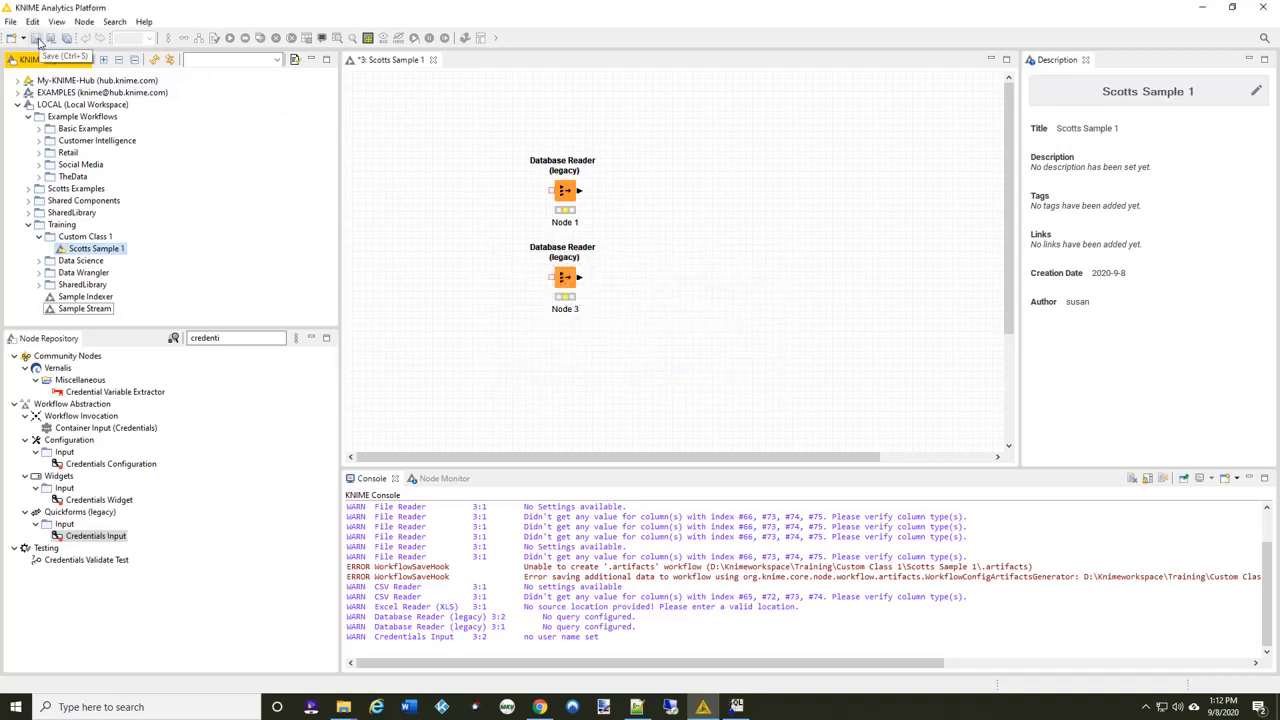
Step: Save the workflow and switch Node 1 to the Postgres workflow credential
{"action": "left_click", "coordinate": [36, 38]}
{"action": "double_click", "coordinate": [565, 190]}
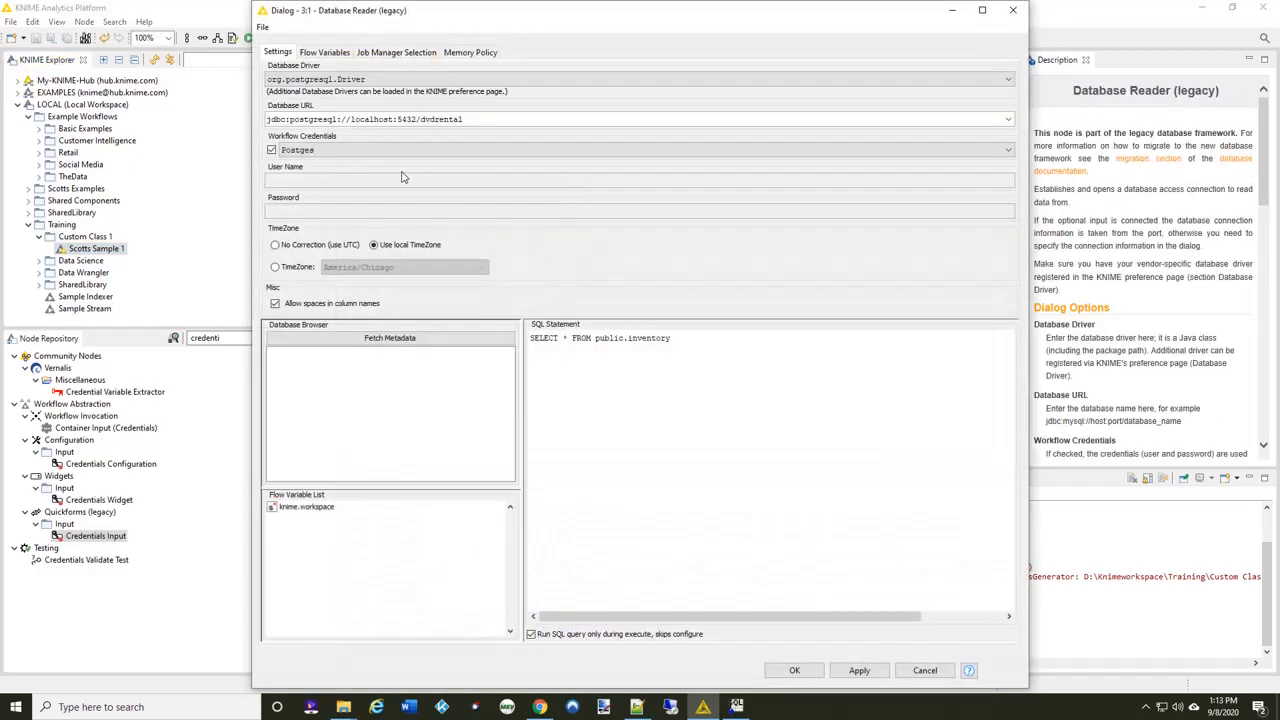
{"action": "left_click", "coordinate": [334, 151]}
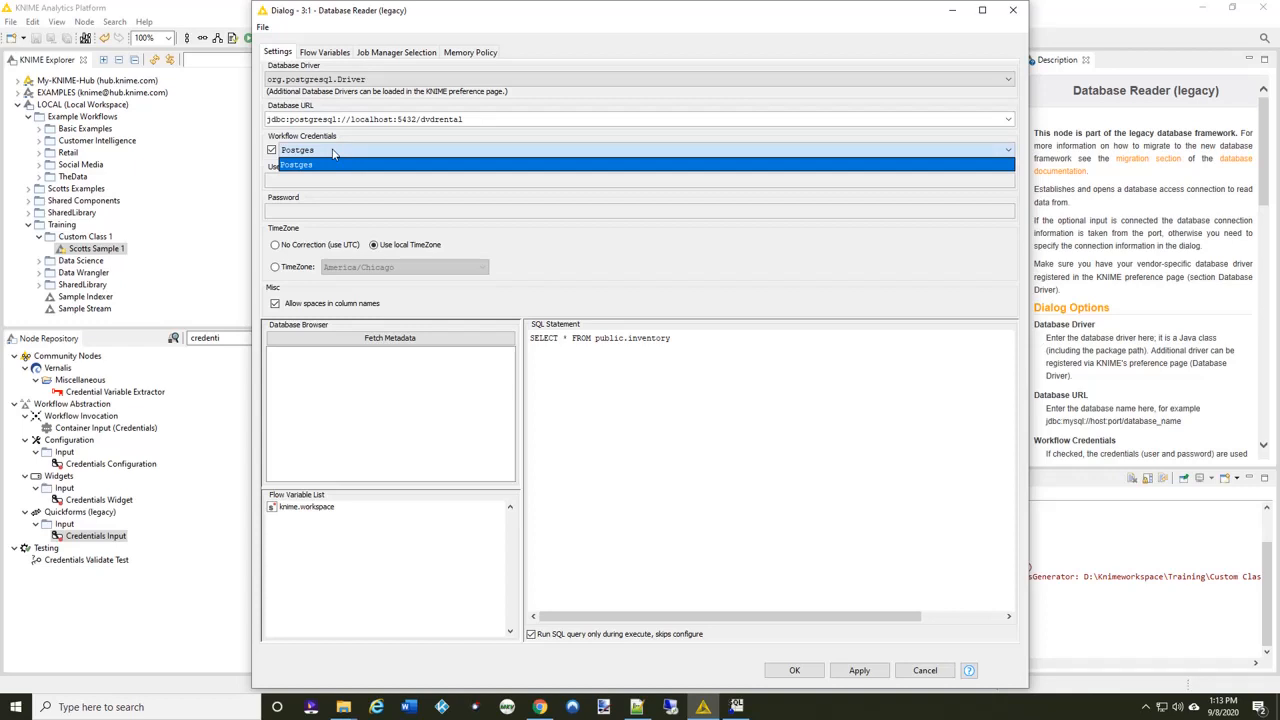
{"action": "left_click", "coordinate": [810, 671]}
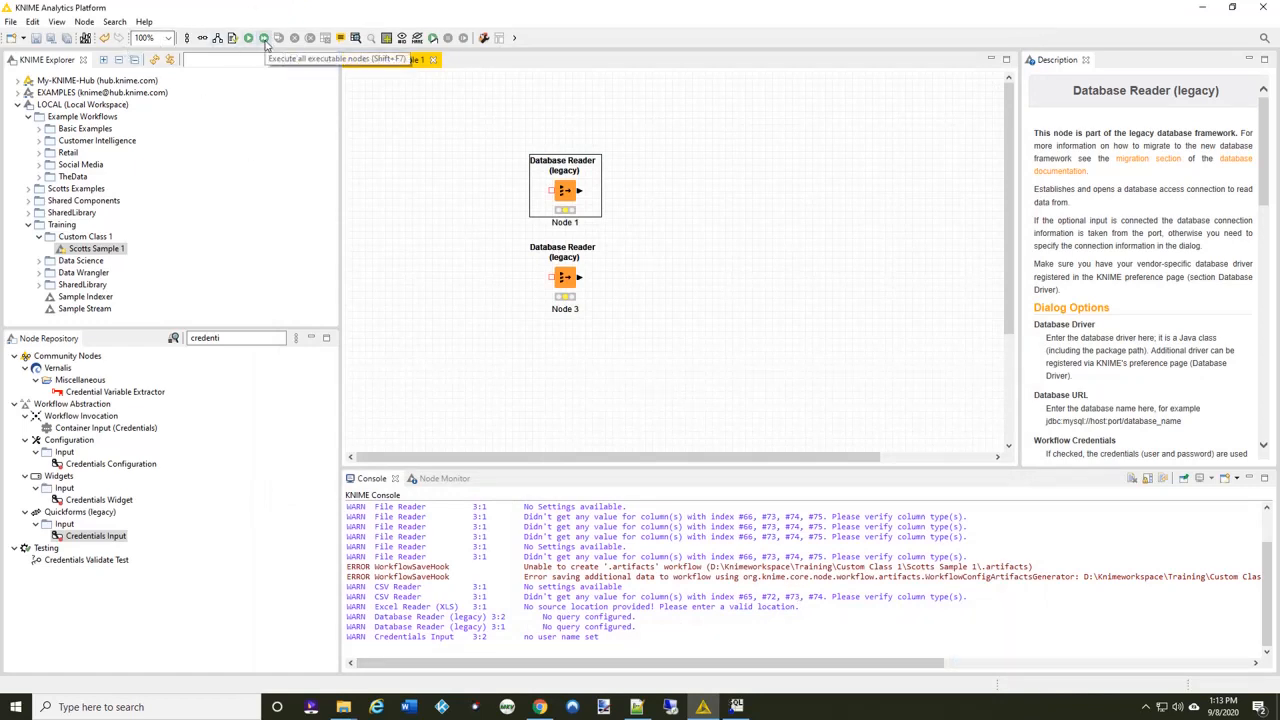
Step: Execute all nodes, then re-confirm the failed Node 3's settings with the Postgres credential
{"action": "left_click", "coordinate": [264, 40]}
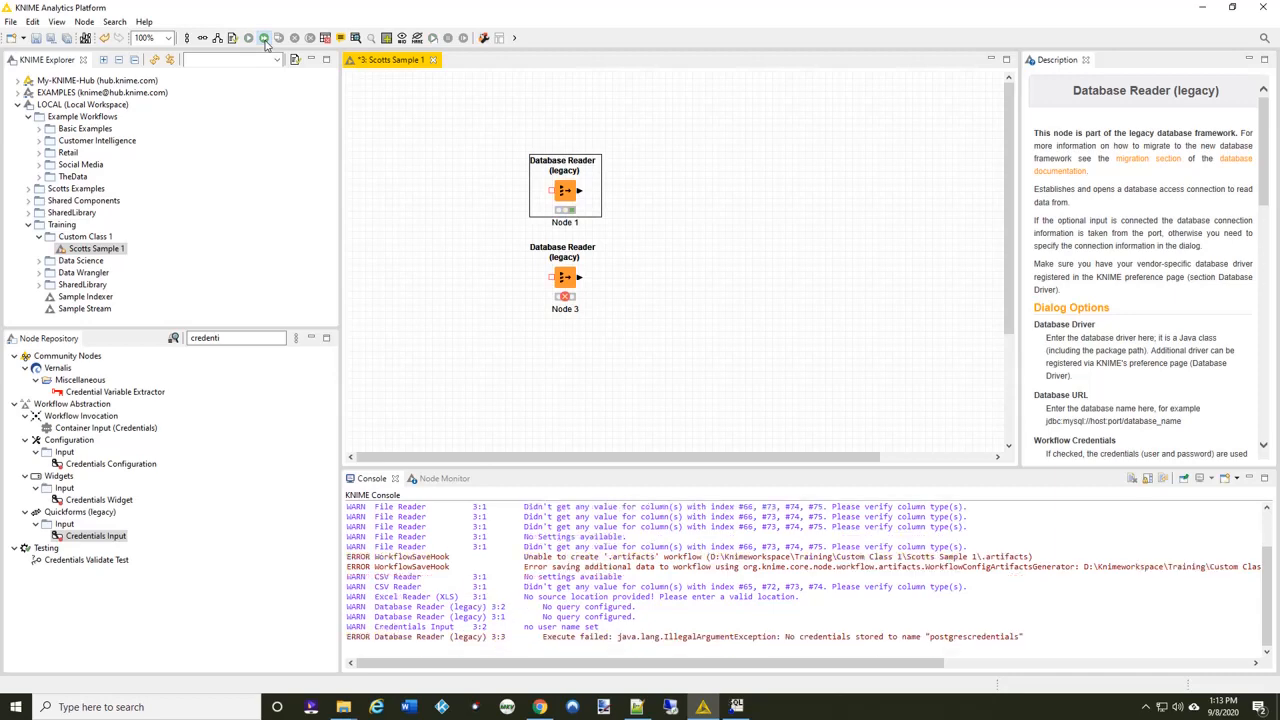
{"action": "double_click", "coordinate": [572, 285]}
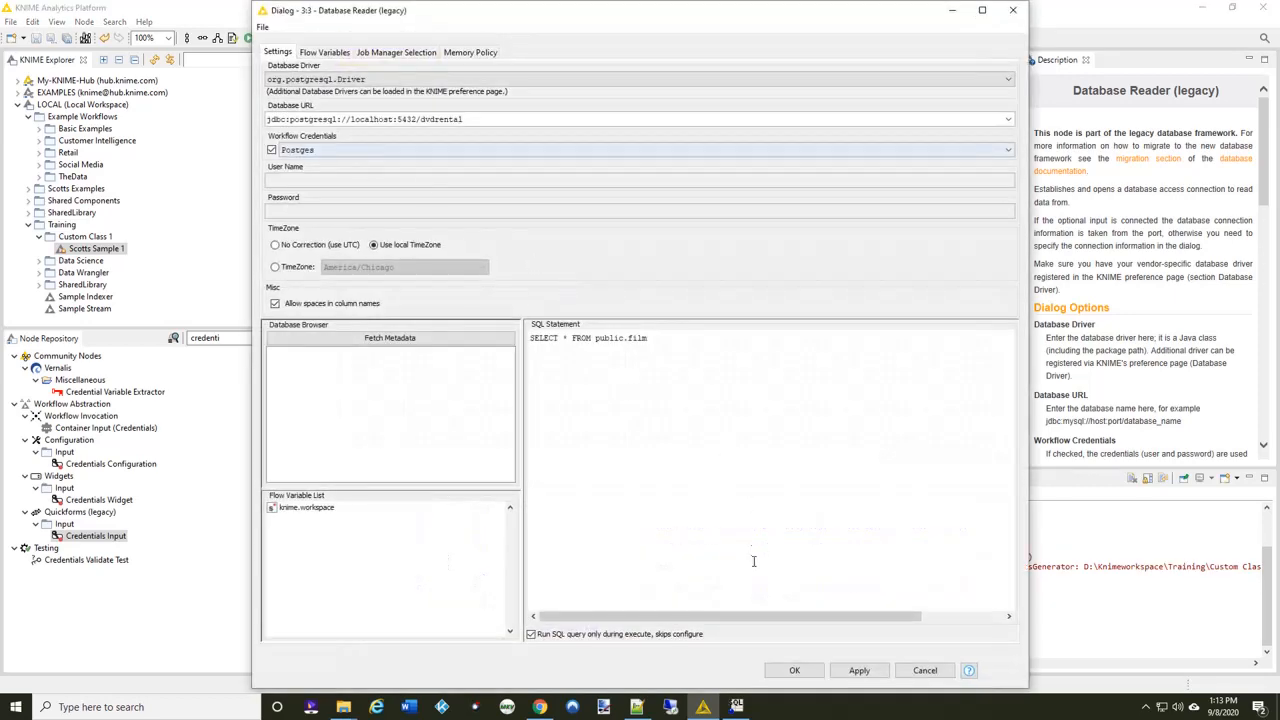
{"action": "left_click", "coordinate": [794, 671]}
{"action": "right_click", "coordinate": [575, 296]}
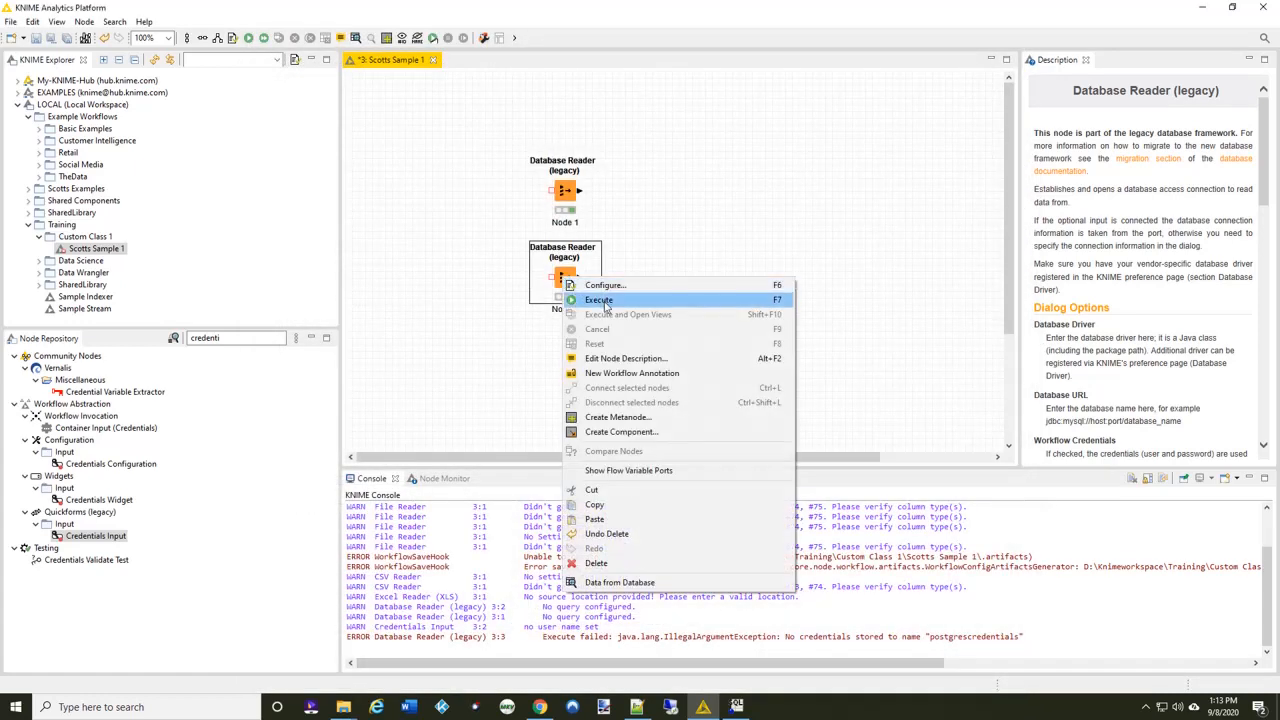
Step: Execute Node 3, save Scotts Sample 1, then close and reopen it from KNIME Explorer
{"action": "left_click", "coordinate": [796, 314]}
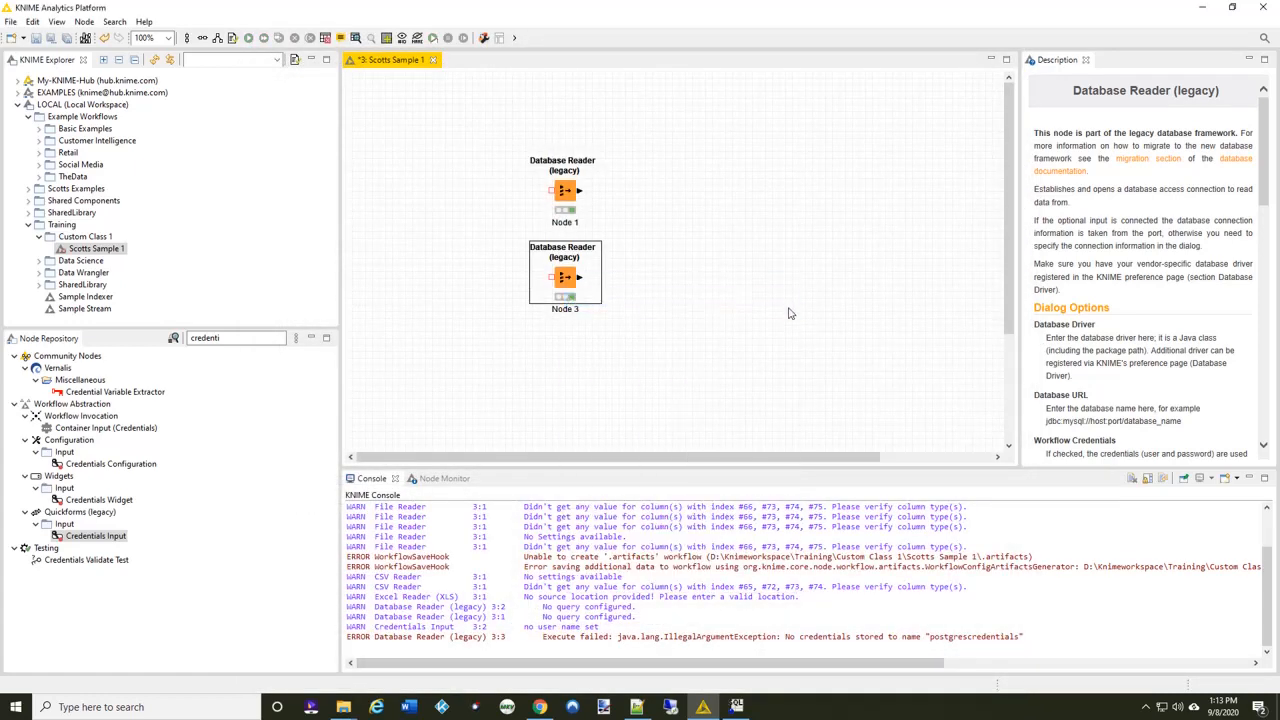
{"action": "left_click", "coordinate": [36, 38]}
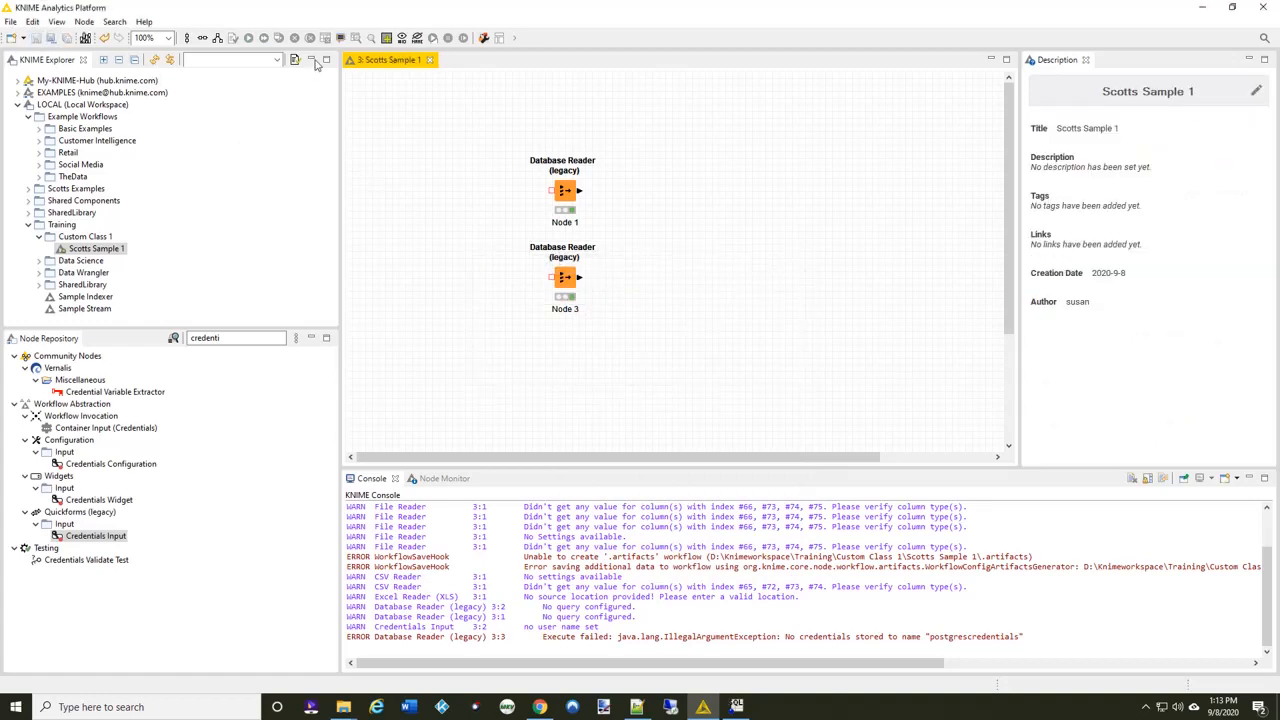
{"action": "left_click", "coordinate": [430, 61]}
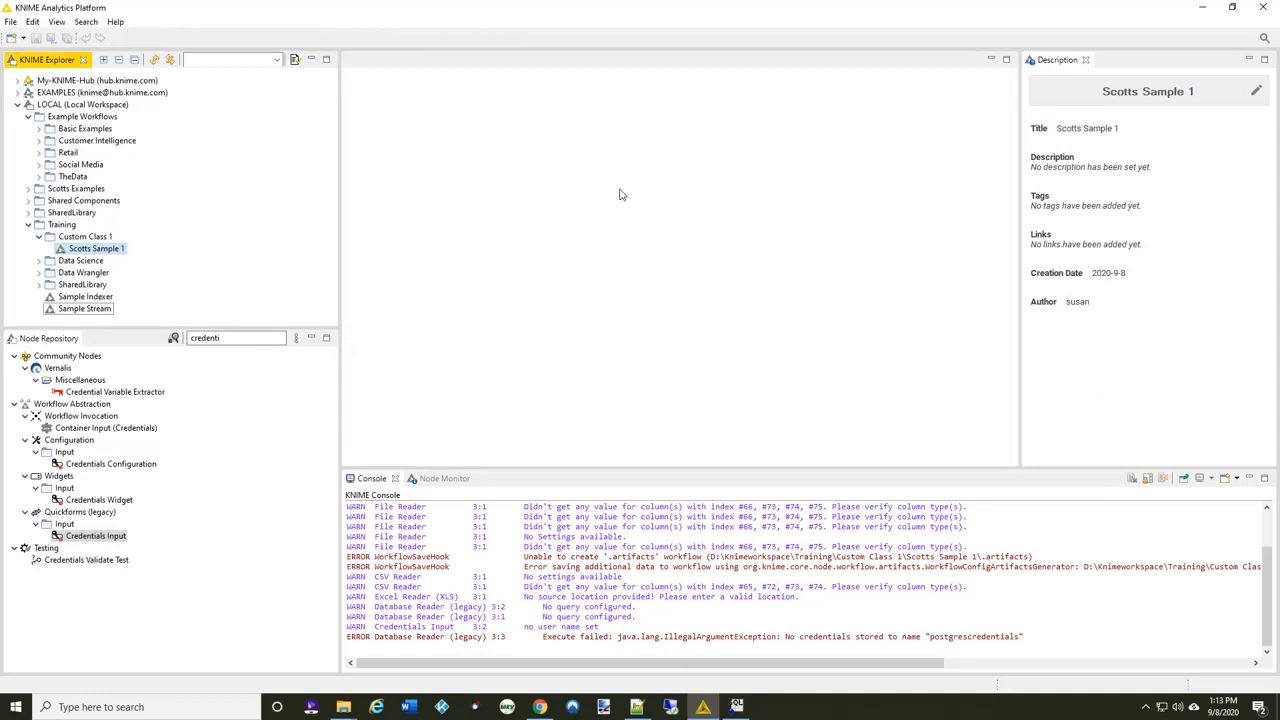
{"action": "double_click", "coordinate": [97, 249]}
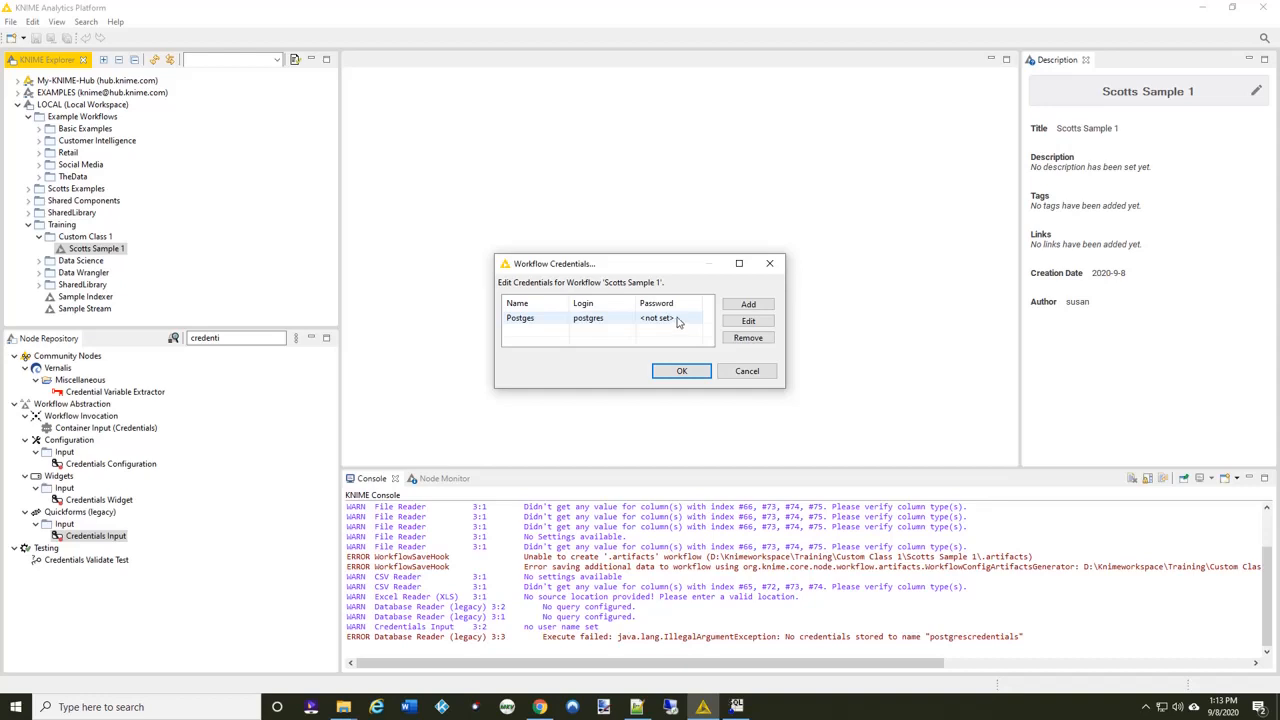
{"action": "left_click", "coordinate": [682, 372]}
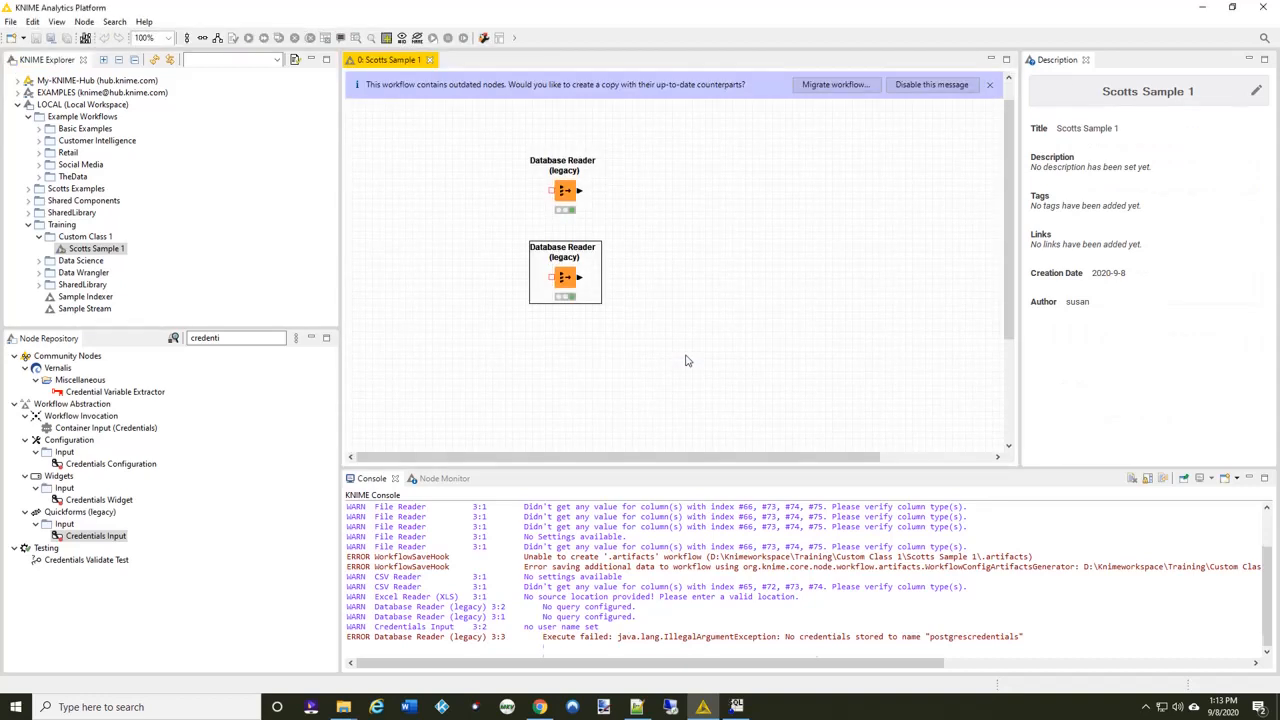
Step: Reset the upper Database Reader (Node 1) and execute it to test the connection
{"action": "right_click", "coordinate": [573, 220]}
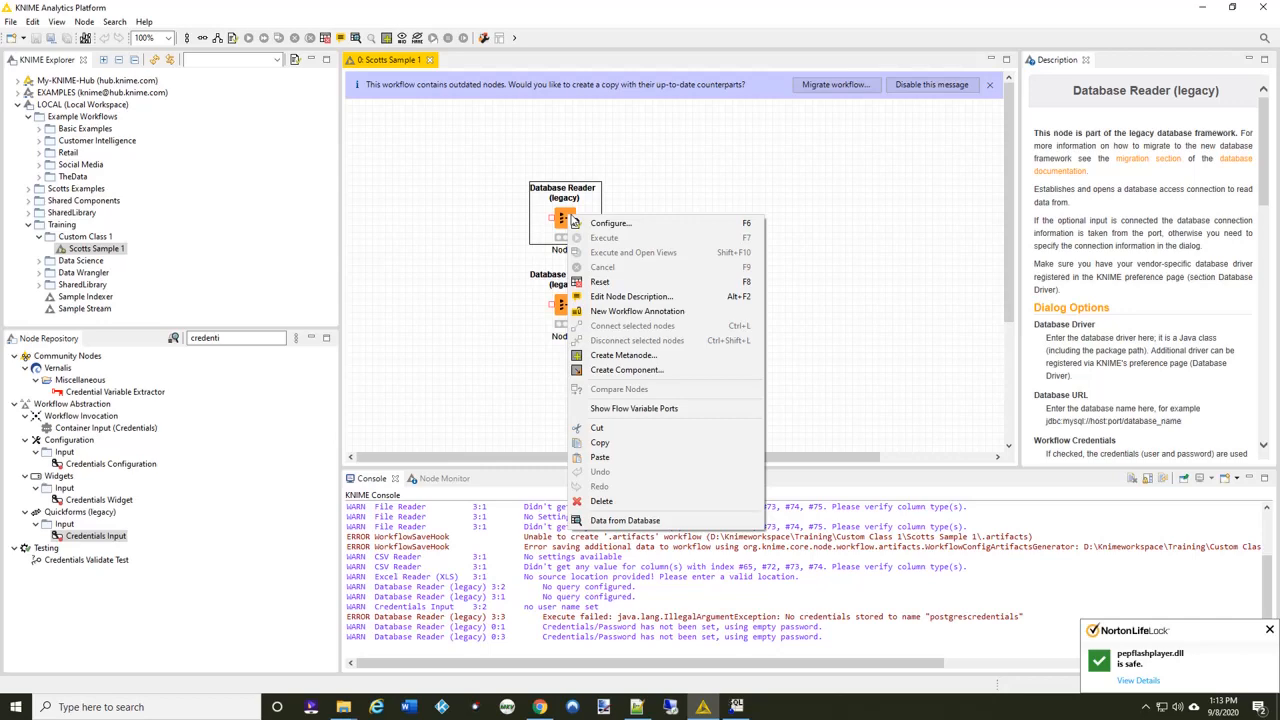
{"action": "left_click", "coordinate": [613, 282]}
{"action": "left_click", "coordinate": [690, 364]}
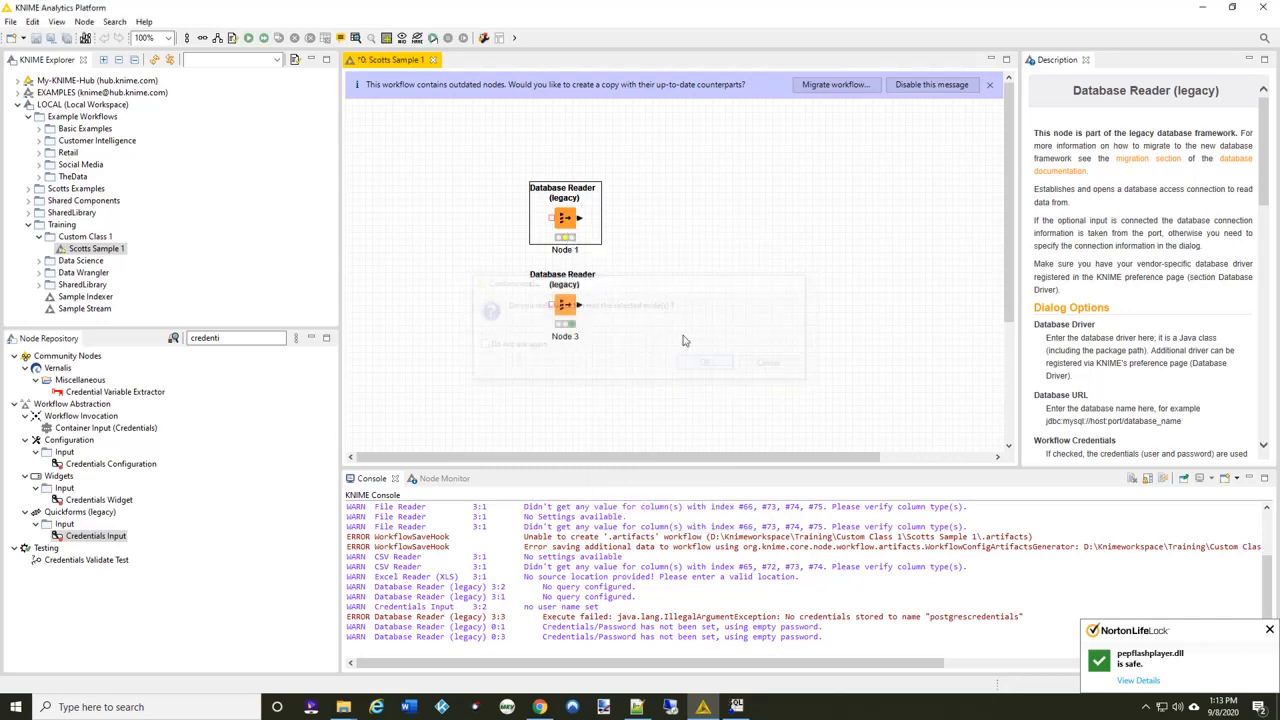
{"action": "right_click", "coordinate": [570, 222]}
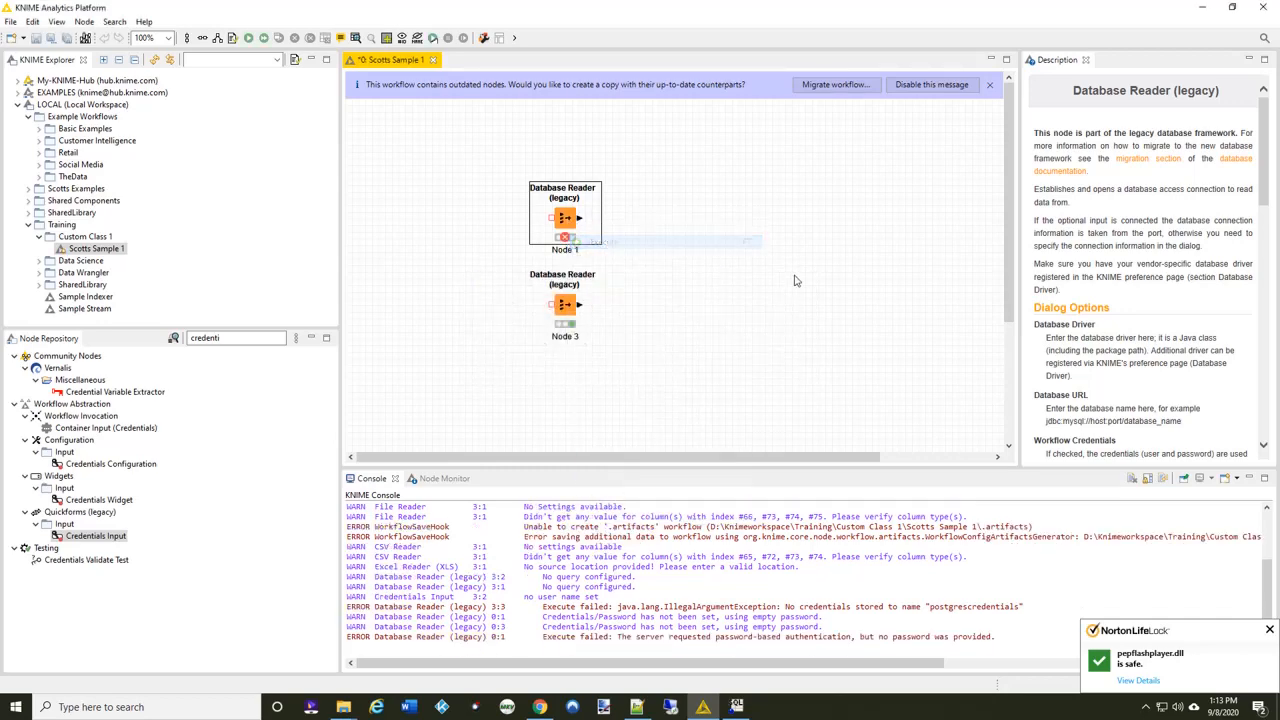
{"action": "left_click", "coordinate": [603, 243]}
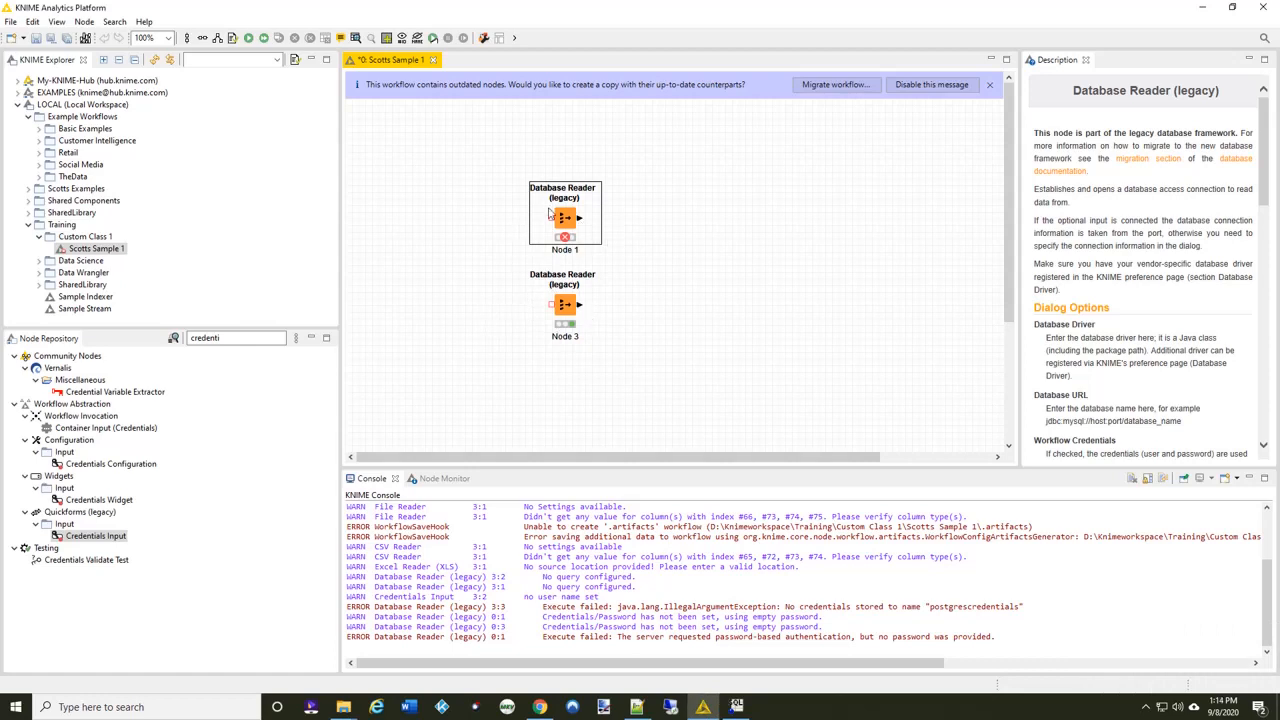
Step: Add a password to the workflow's stored Postgres credential, then execute Node 1 again
{"action": "right_click", "coordinate": [118, 250]}
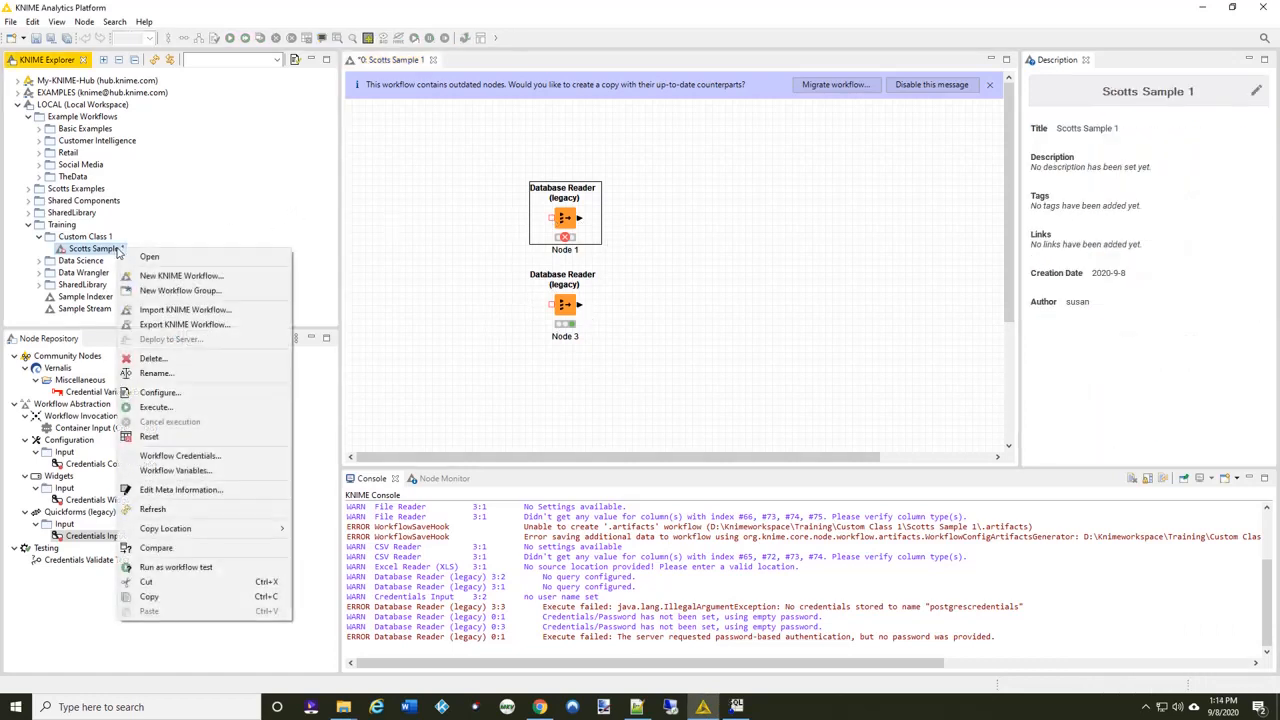
{"action": "left_click", "coordinate": [222, 457]}
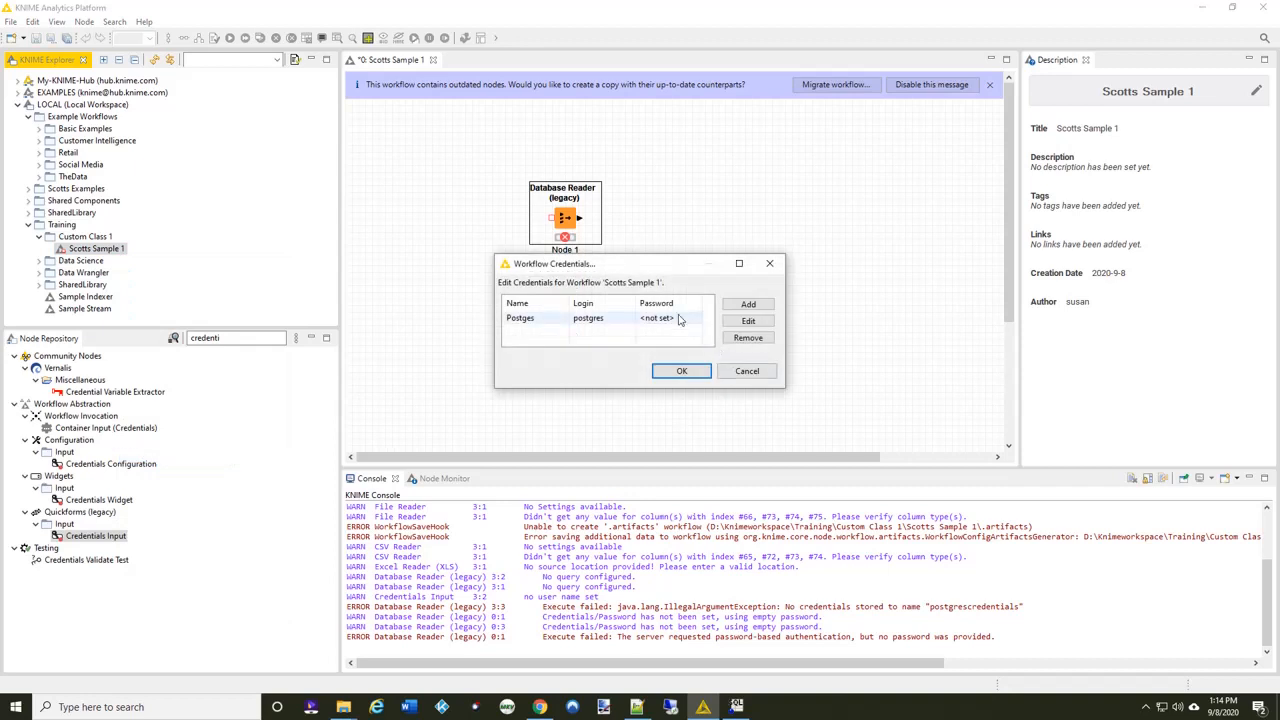
{"action": "double_click", "coordinate": [670, 318]}
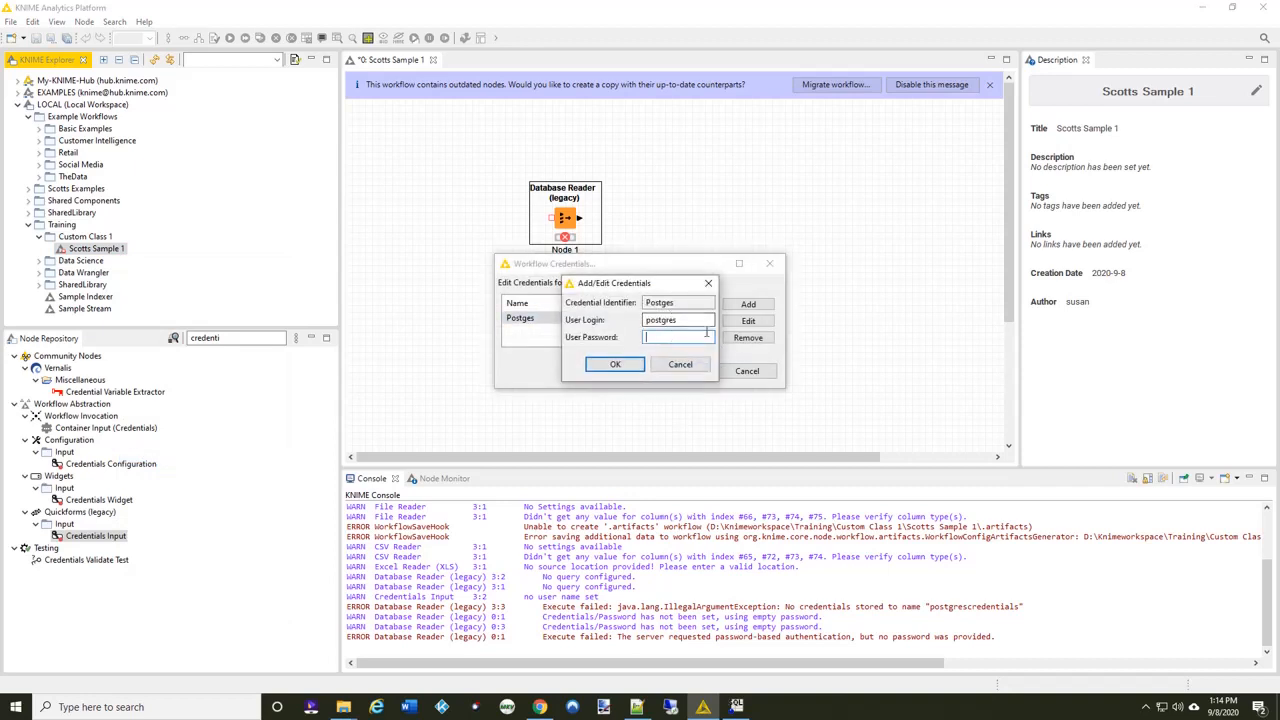
{"action": "type", "text": "p"}
{"action": "left_click", "coordinate": [615, 364]}
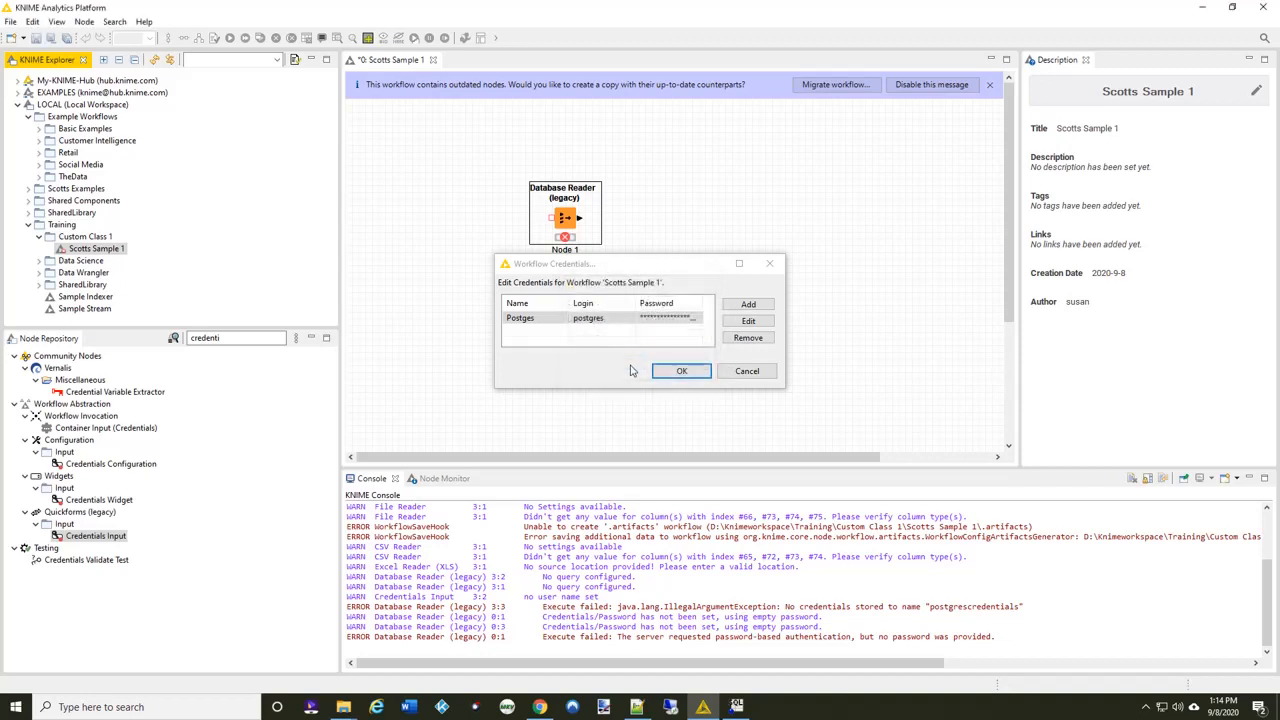
{"action": "left_click", "coordinate": [678, 371]}
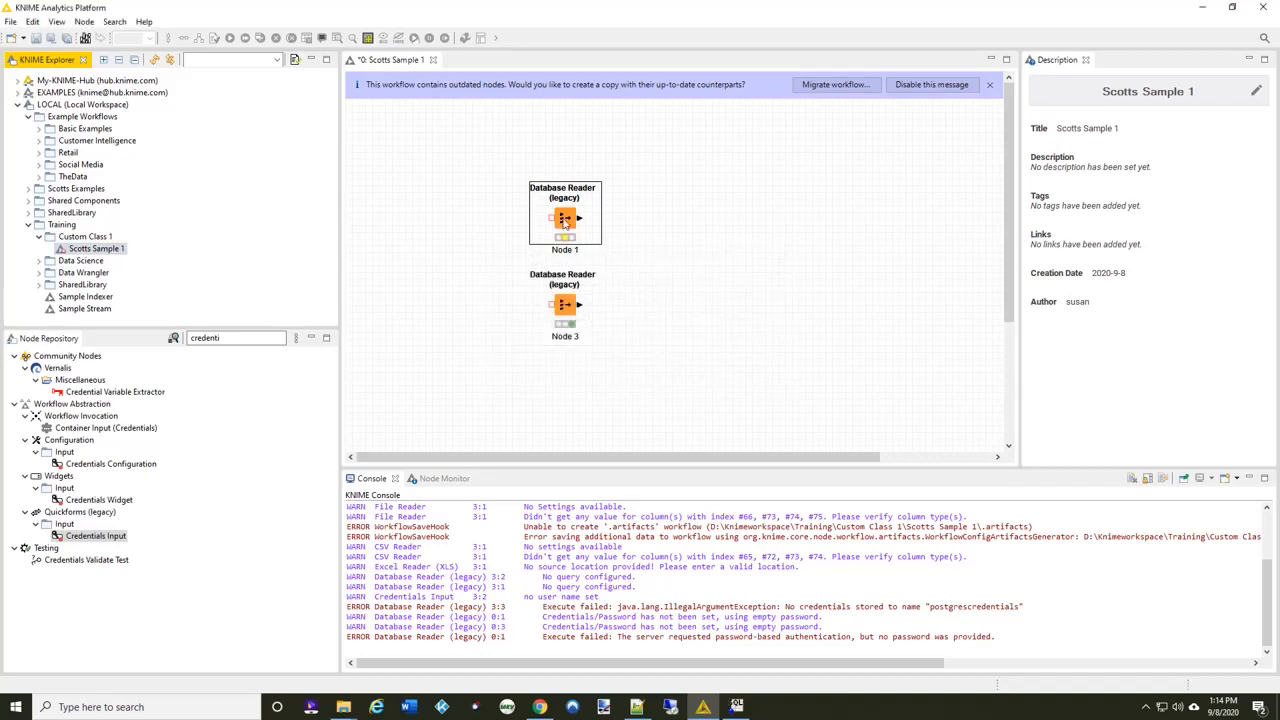
{"action": "right_click", "coordinate": [566, 221]}
{"action": "left_click", "coordinate": [600, 242]}
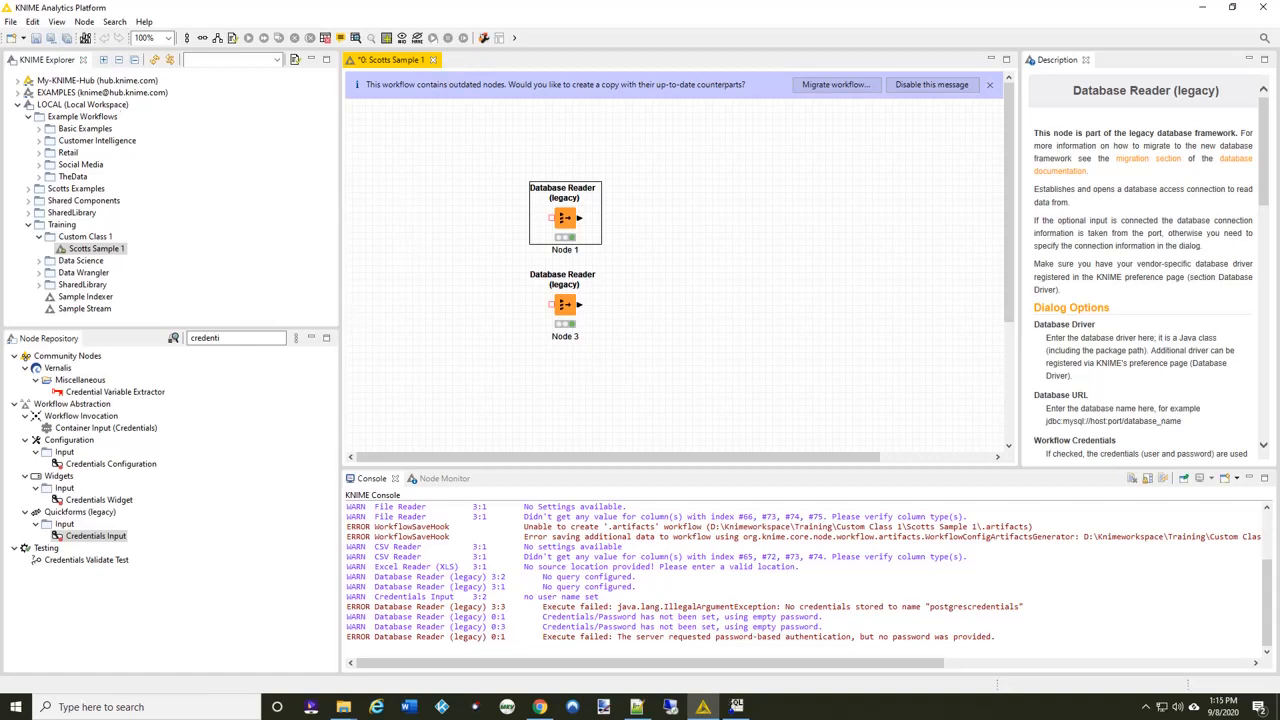
Step: Close Node 1's settings unchanged, dismiss the outdated-nodes notice, and delete both Database Reader nodes
{"action": "double_click", "coordinate": [568, 220]}
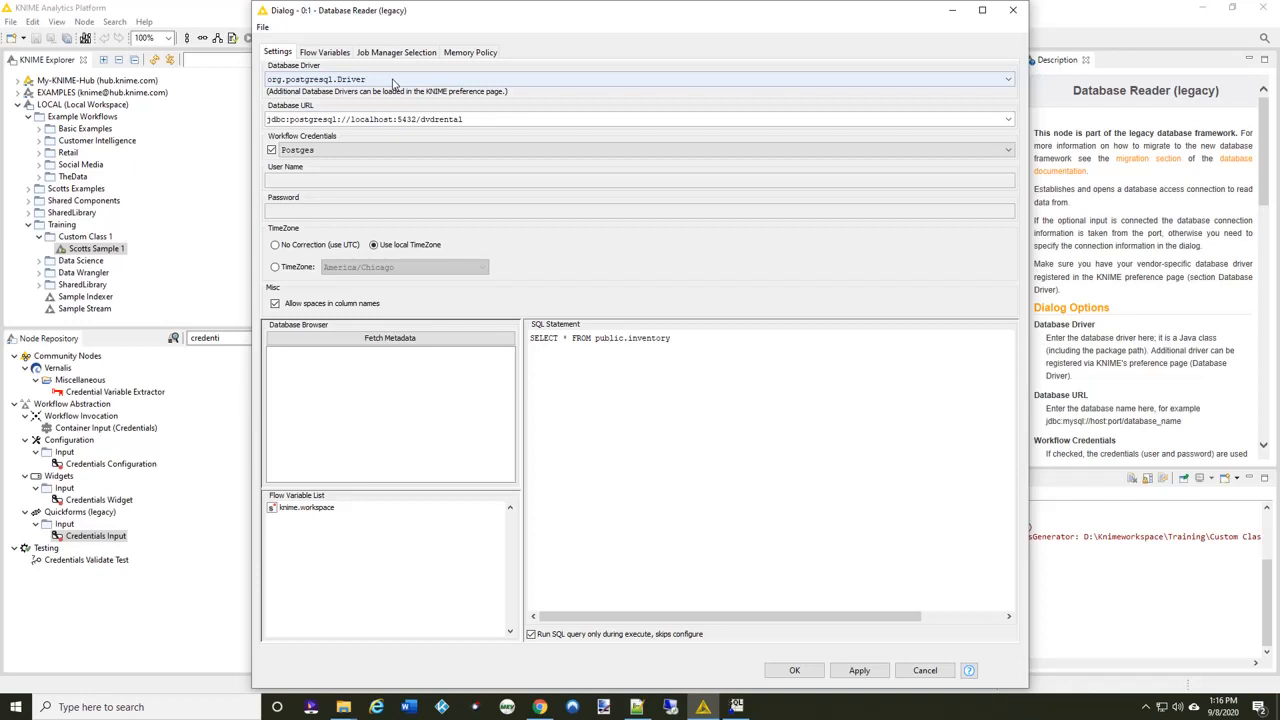
{"action": "left_click", "coordinate": [925, 671]}
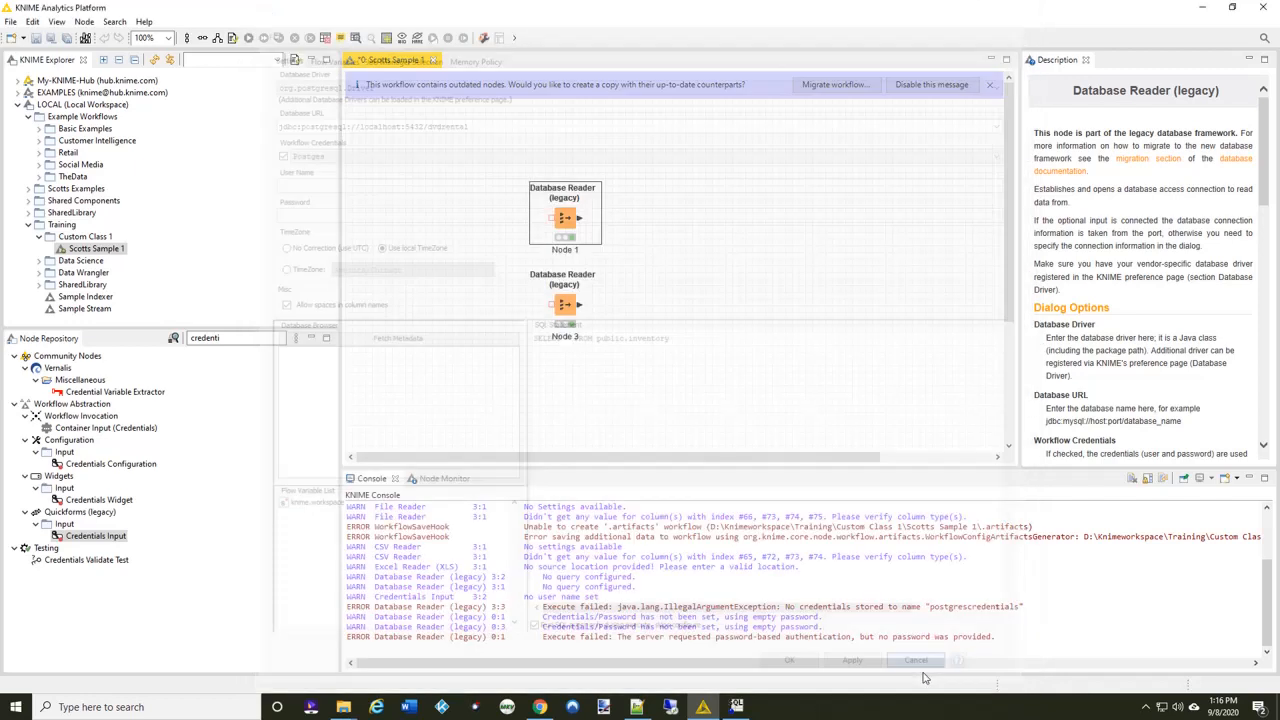
{"action": "left_click", "coordinate": [733, 319]}
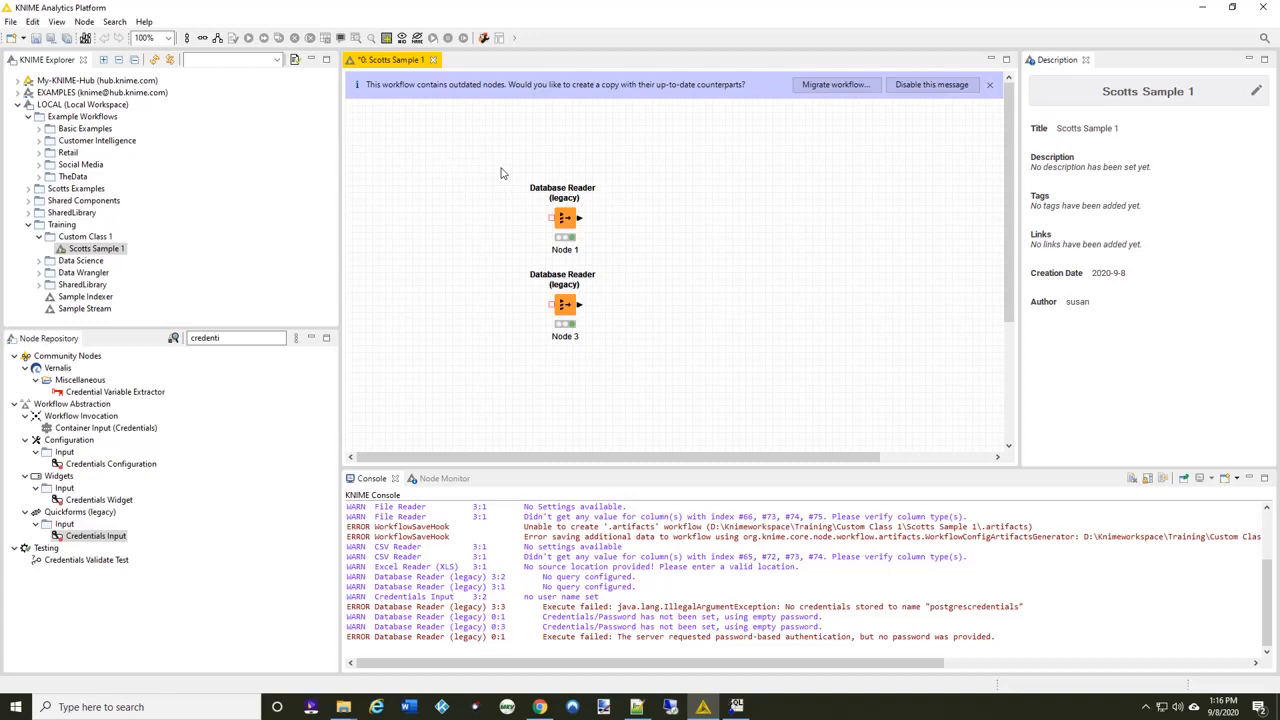
{"action": "left_click", "coordinate": [990, 85]}
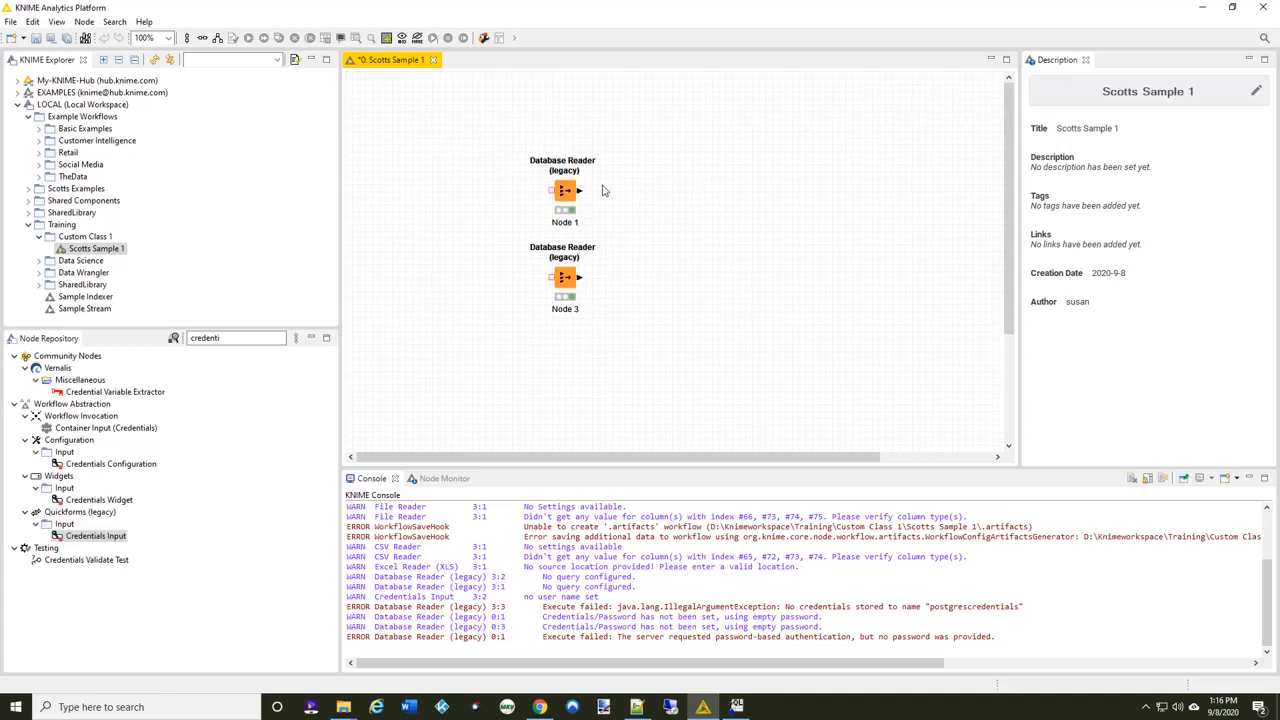
{"action": "left_click_drag", "start_coordinate": [512, 146], "coordinate": [636, 345]}
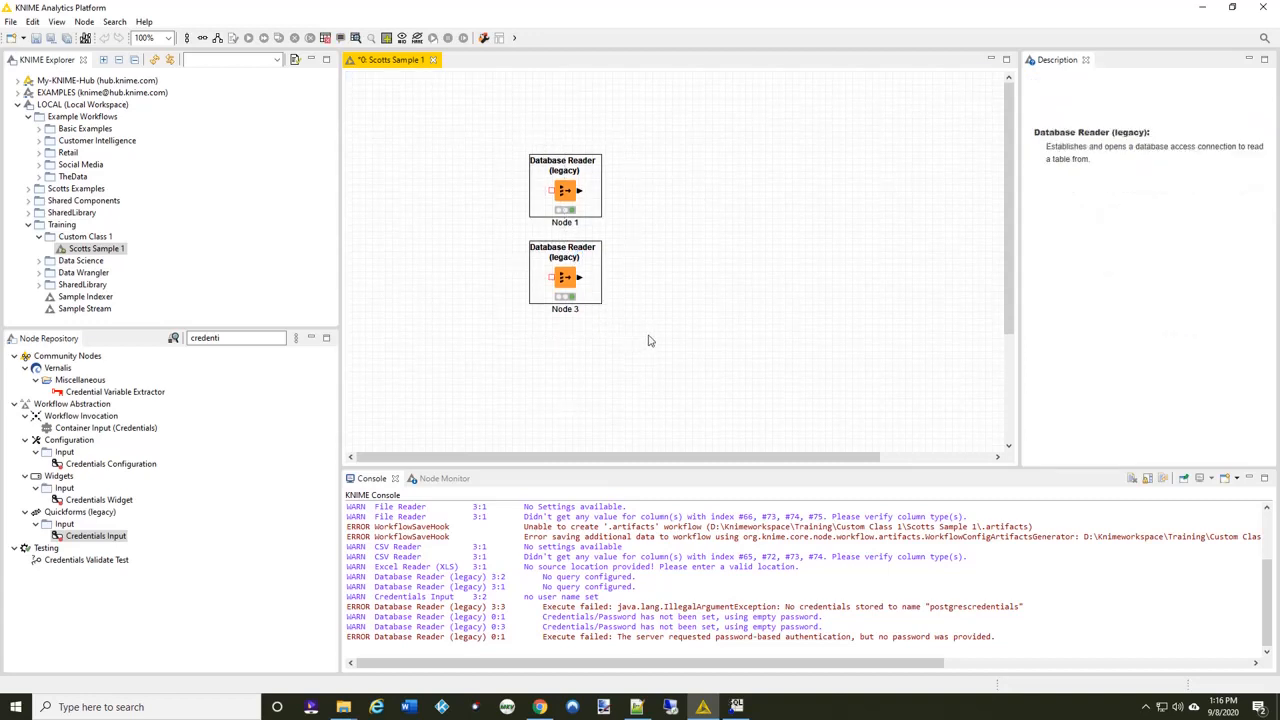
{"action": "key", "text": "Delete"}
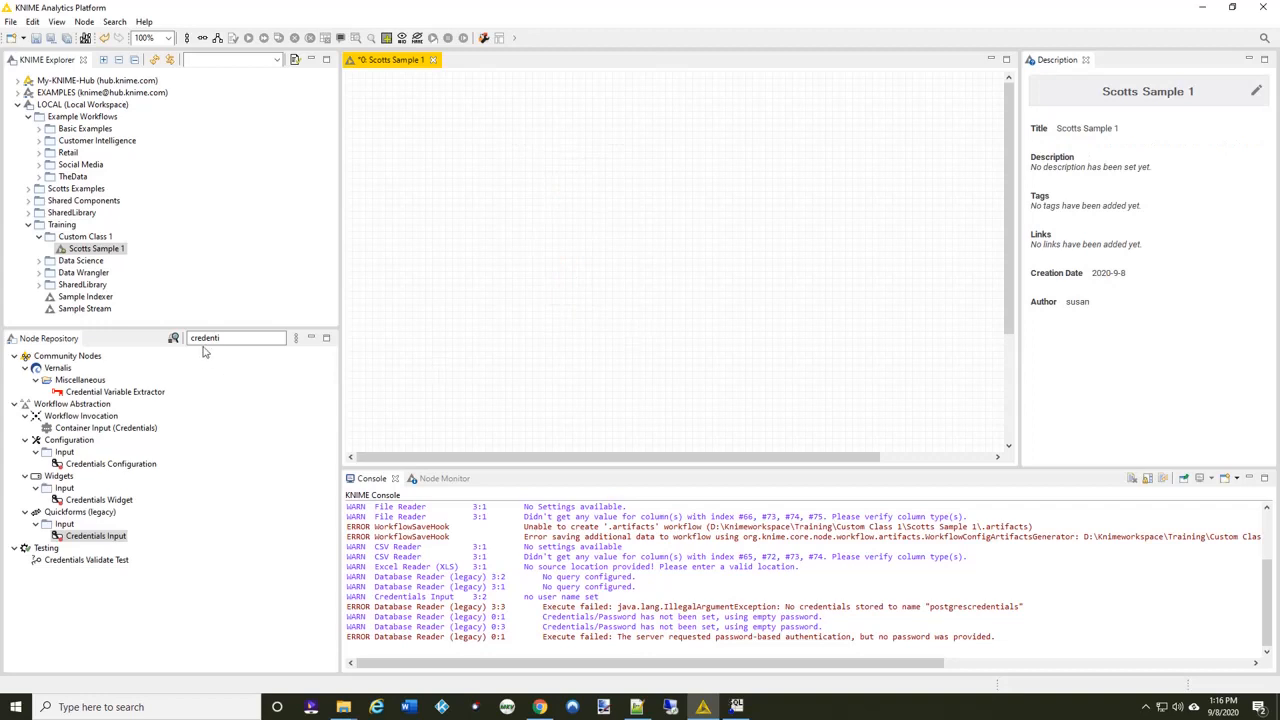
Step: Replace the Node Repository search text with 'db' to list the DB nodes
{"action": "double_click", "coordinate": [205, 338]}
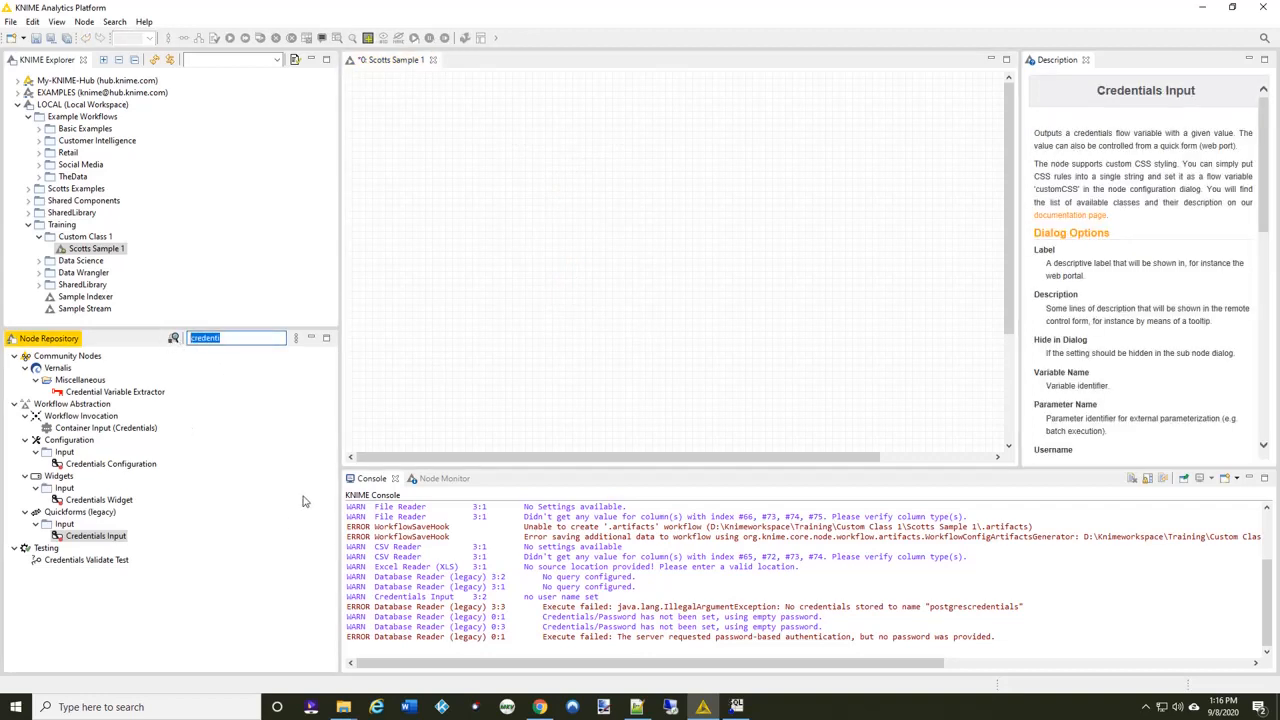
{"action": "type", "text": "db"}
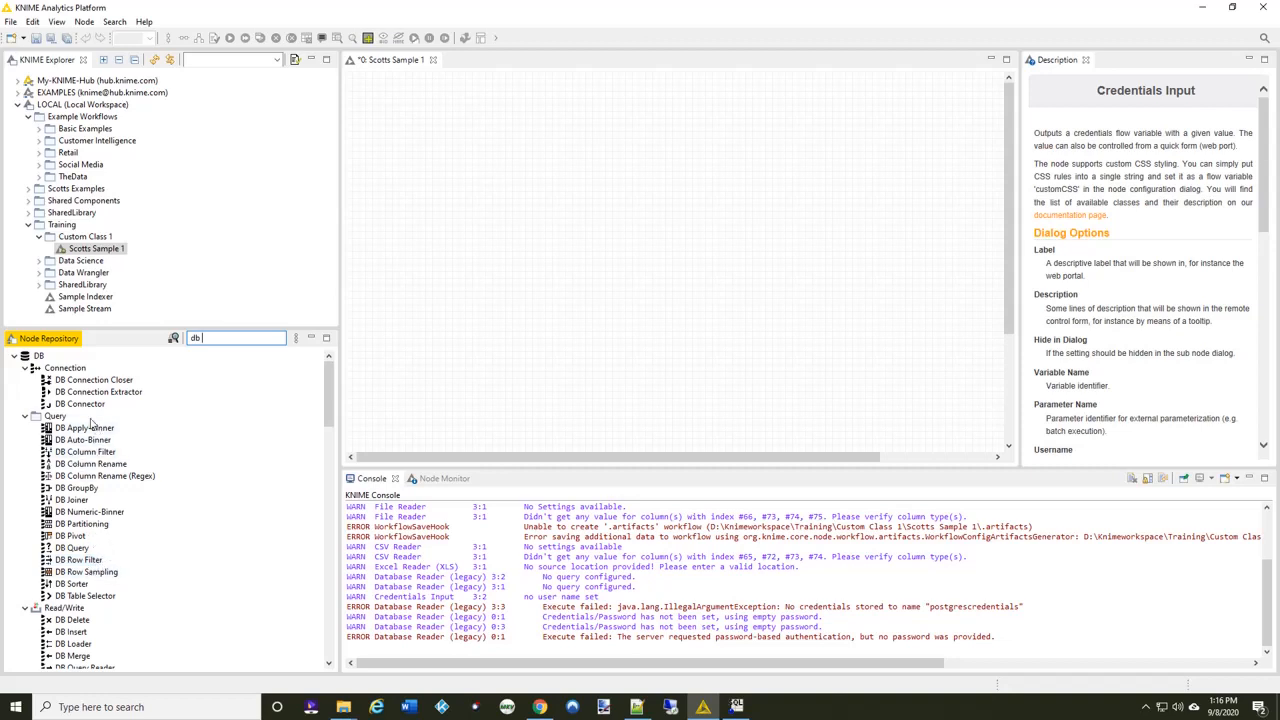
Step: Add a DB Connector node and set its database type to PostgreSQL
{"action": "left_click_drag", "start_coordinate": [85, 406], "coordinate": [465, 198]}
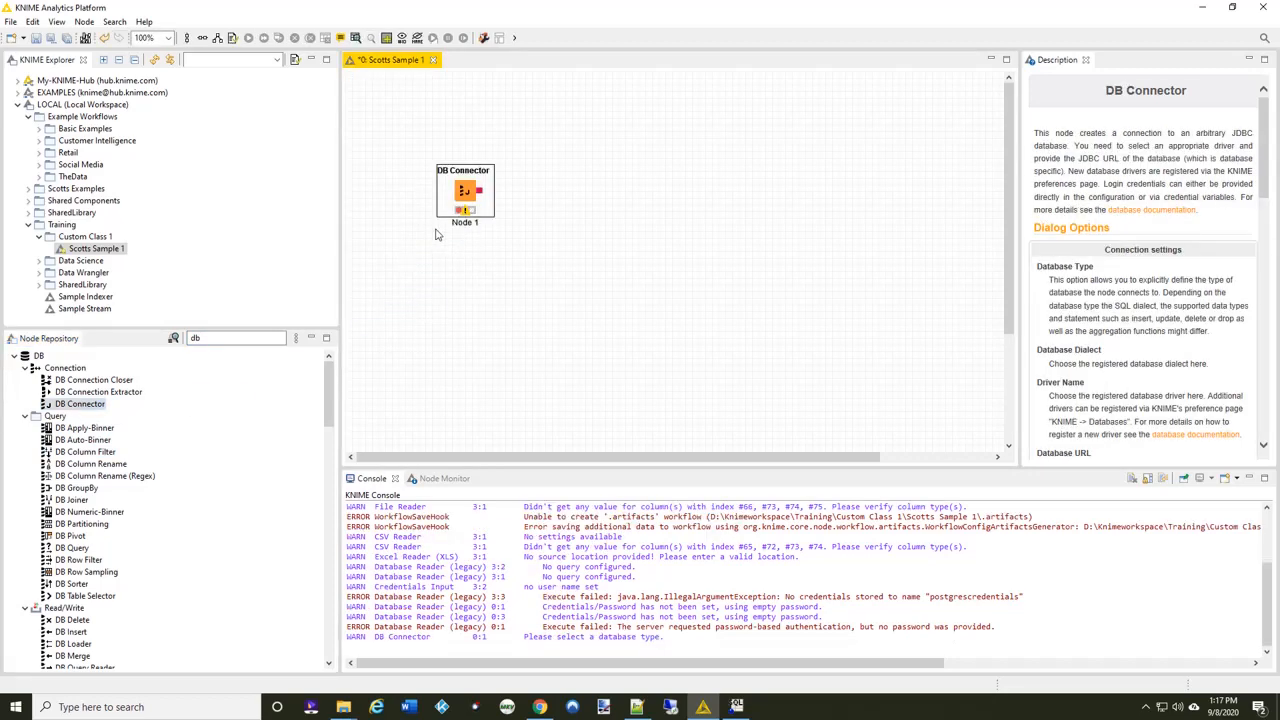
{"action": "double_click", "coordinate": [469, 190]}
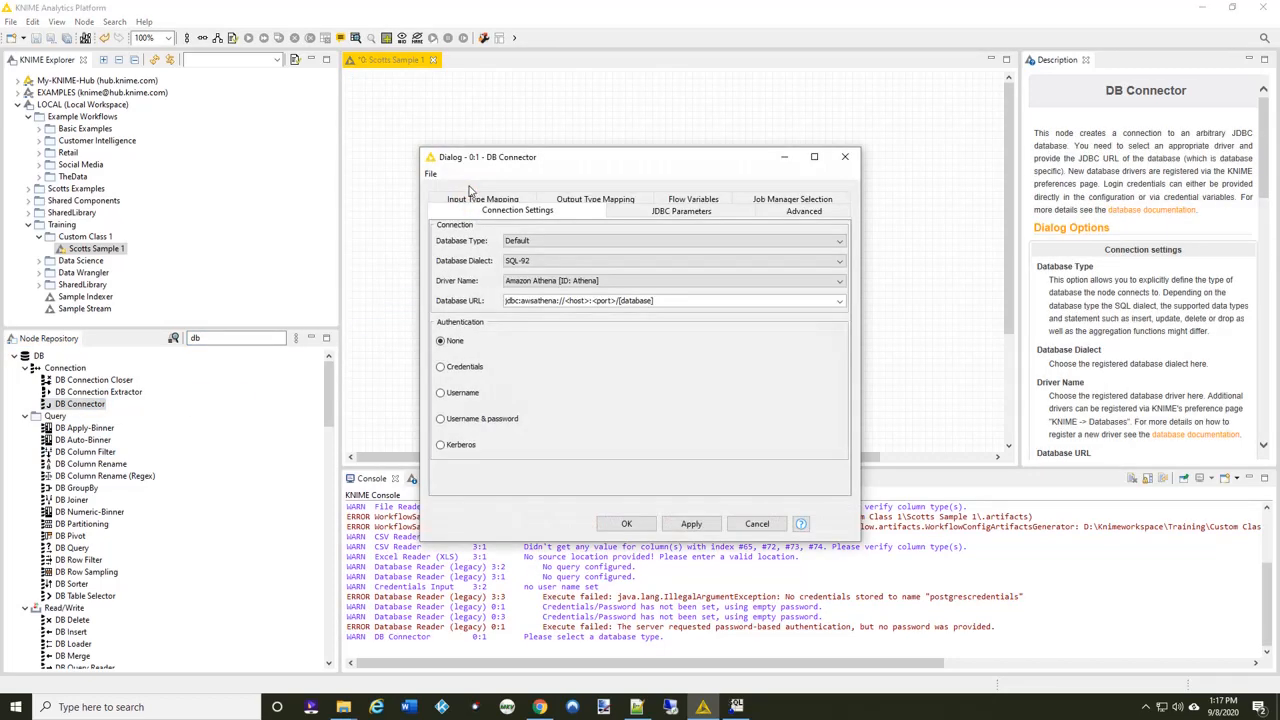
{"action": "left_click", "coordinate": [604, 242]}
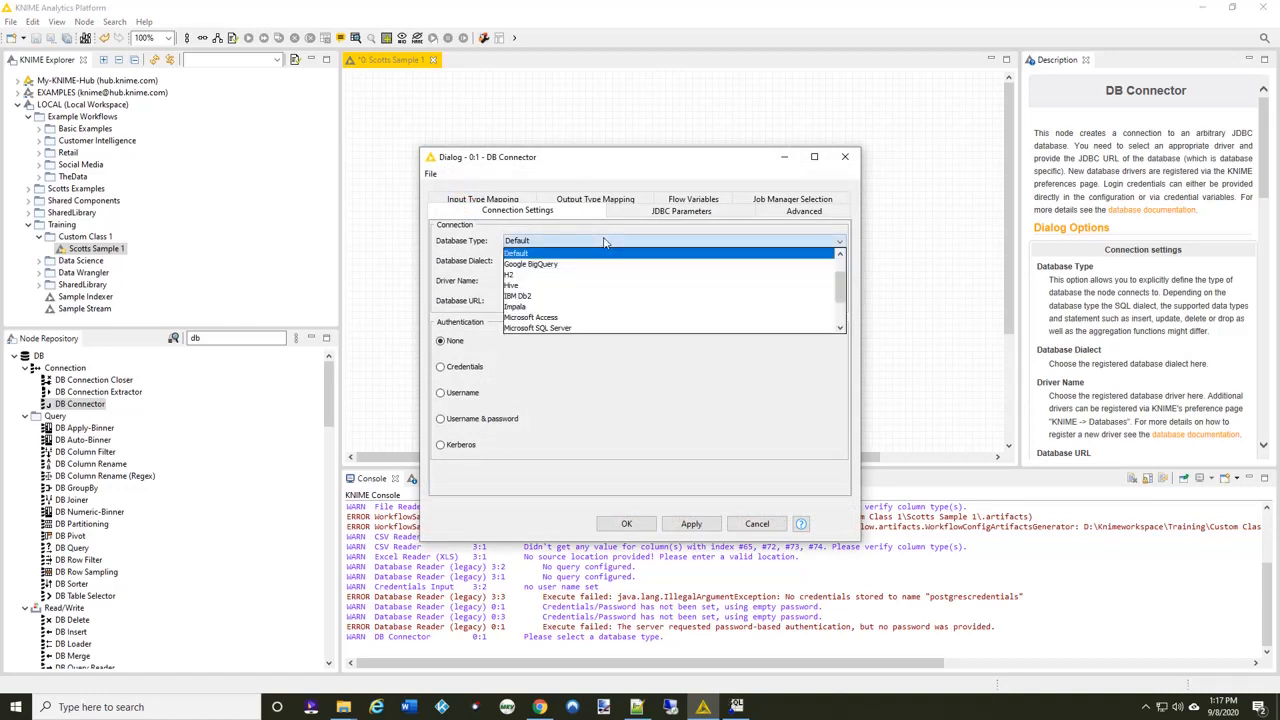
{"action": "scroll", "coordinate": [576, 290], "scroll_direction": "down", "scroll_amount": 1}
{"action": "scroll", "coordinate": [576, 290], "scroll_direction": "down", "scroll_amount": 1}
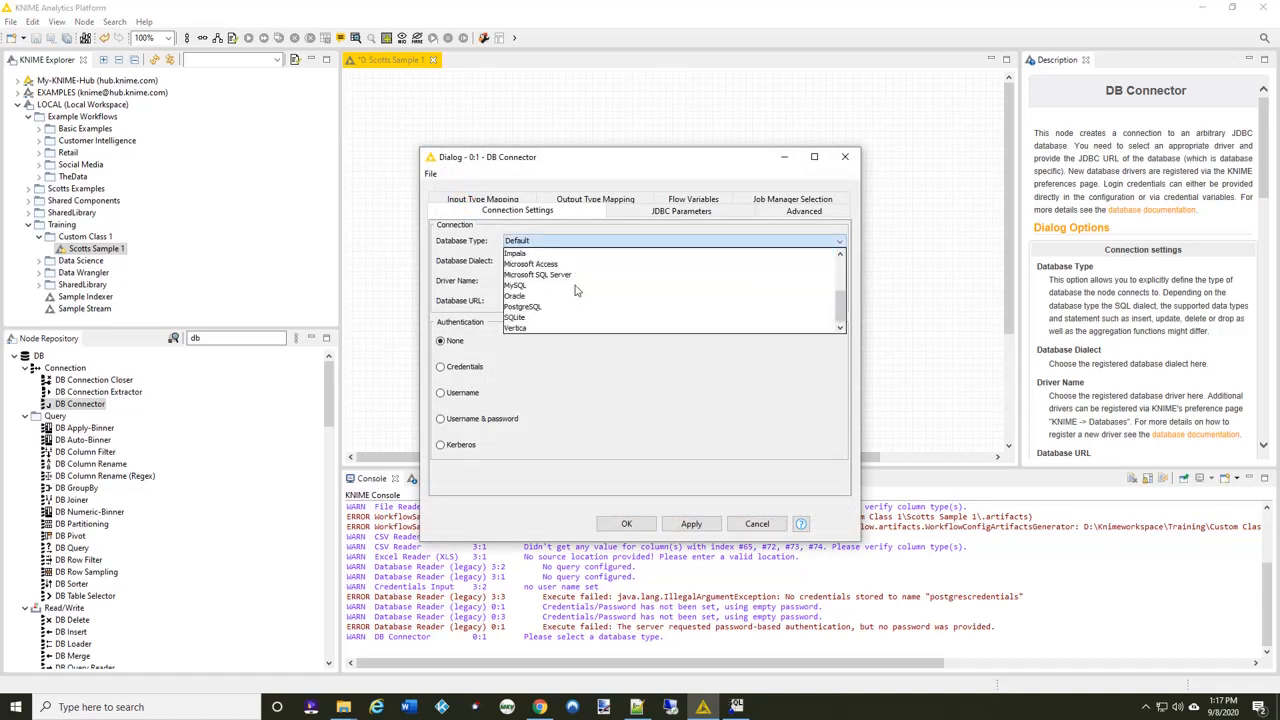
{"action": "left_click", "coordinate": [545, 310]}
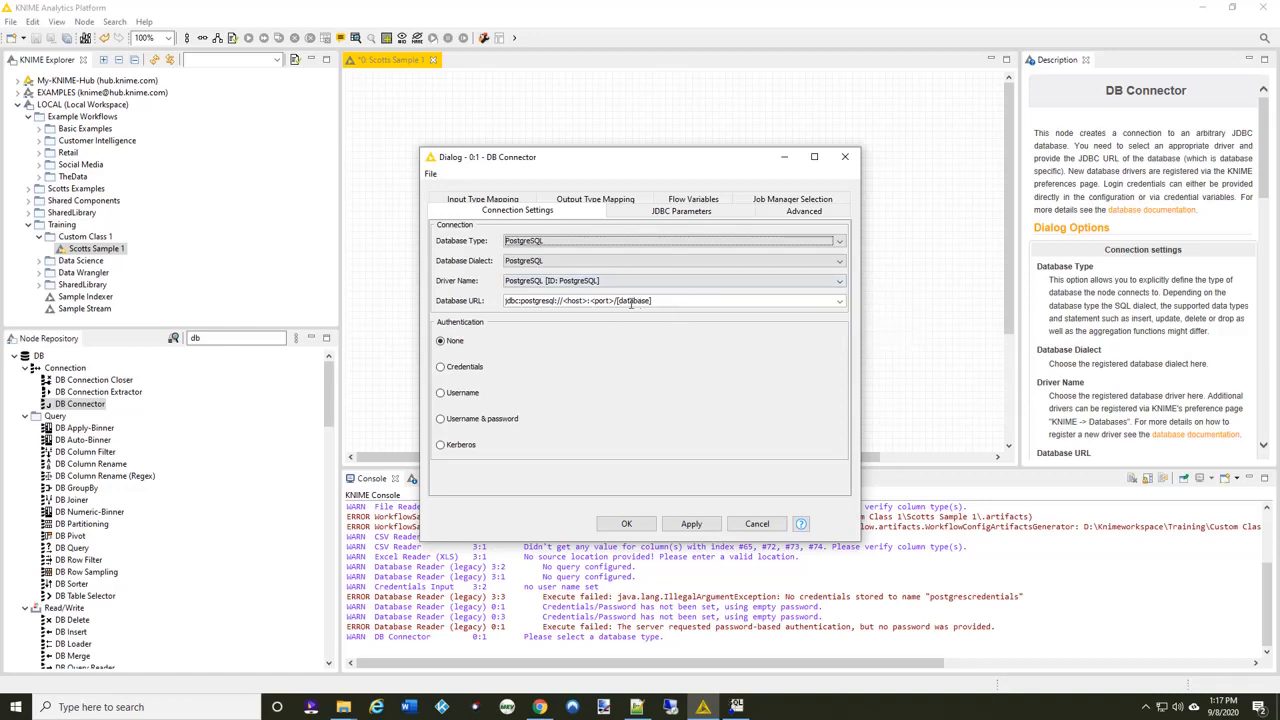
Step: Set the Database URL to jdbc:postgresql://localhost:5432/dvdrental
{"action": "left_click", "coordinate": [563, 302]}
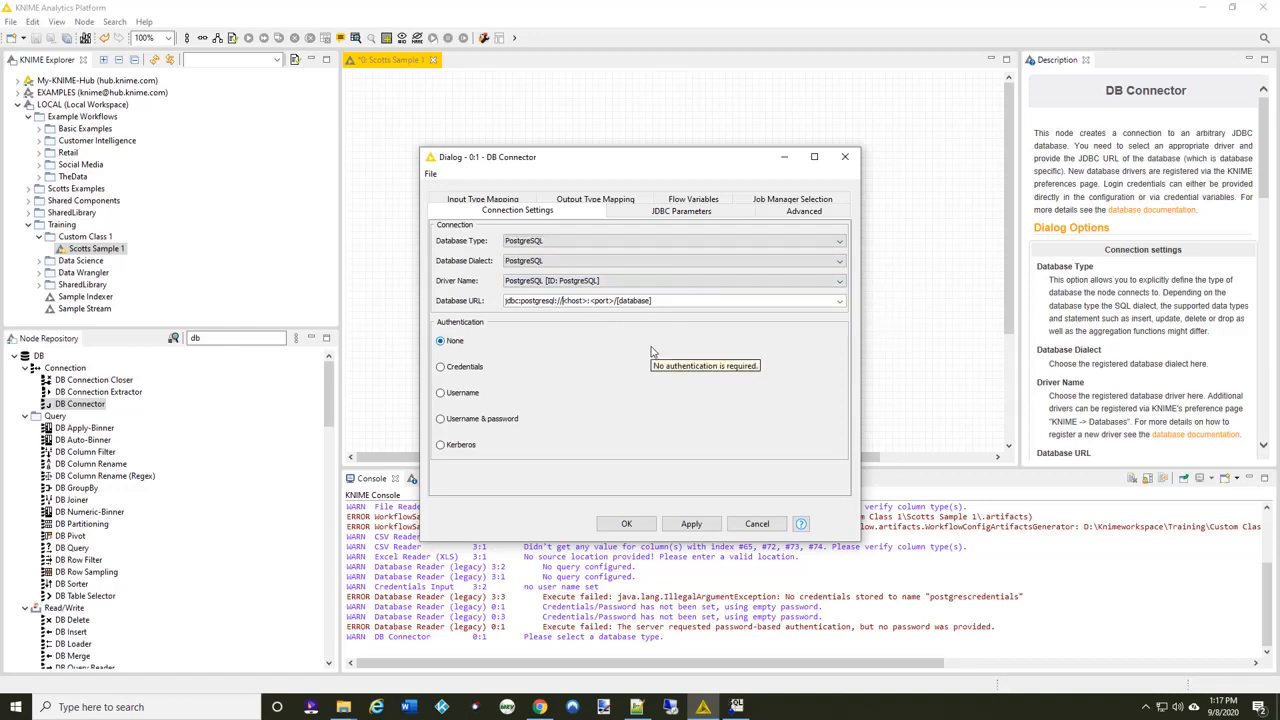
{"action": "type", "text": "localhost"}
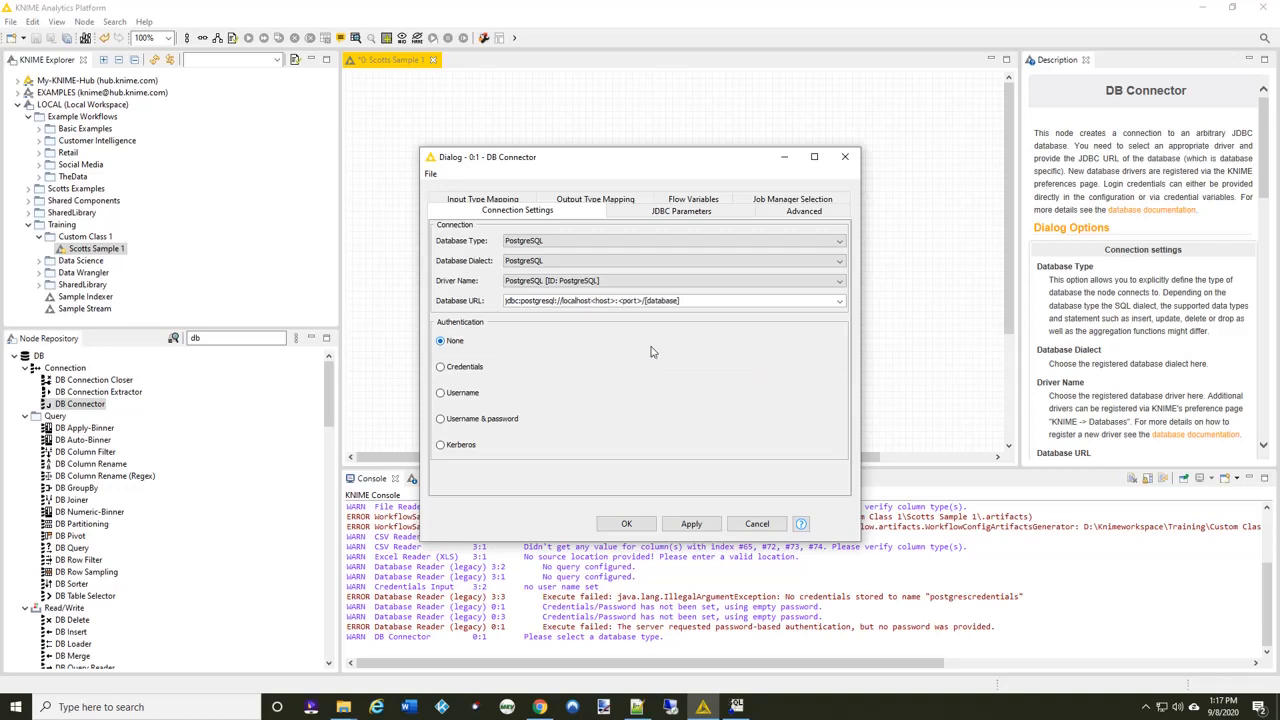
{"action": "key", "text": "Delete"}
{"action": "key", "text": "Delete"}
{"action": "key", "text": "Delete"}
{"action": "key", "text": "Delete"}
{"action": "key", "text": "Delete"}
{"action": "key", "text": "Delete"}
{"action": "type", "text": "5432"}
{"action": "key", "text": "Delete"}
{"action": "key", "text": "Delete"}
{"action": "key", "text": "Delete"}
{"action": "key", "text": "Delete"}
{"action": "key", "text": "Delete"}
{"action": "key", "text": "Delete"}
{"action": "key", "text": "shift+End"}
{"action": "type", "text": "dvdrenta"}
Step: Authenticate with the stored Postges credential, then apply and confirm the connector settings
{"action": "left_click", "coordinate": [459, 367]}
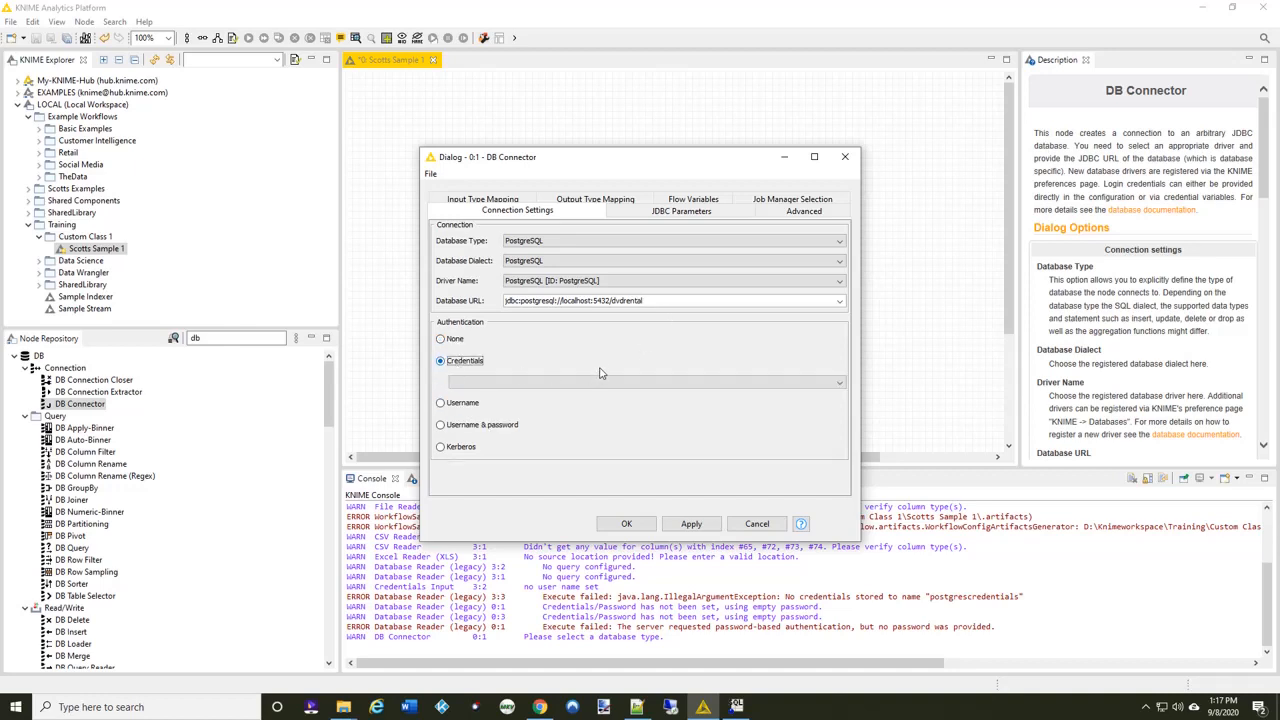
{"action": "left_click", "coordinate": [840, 384]}
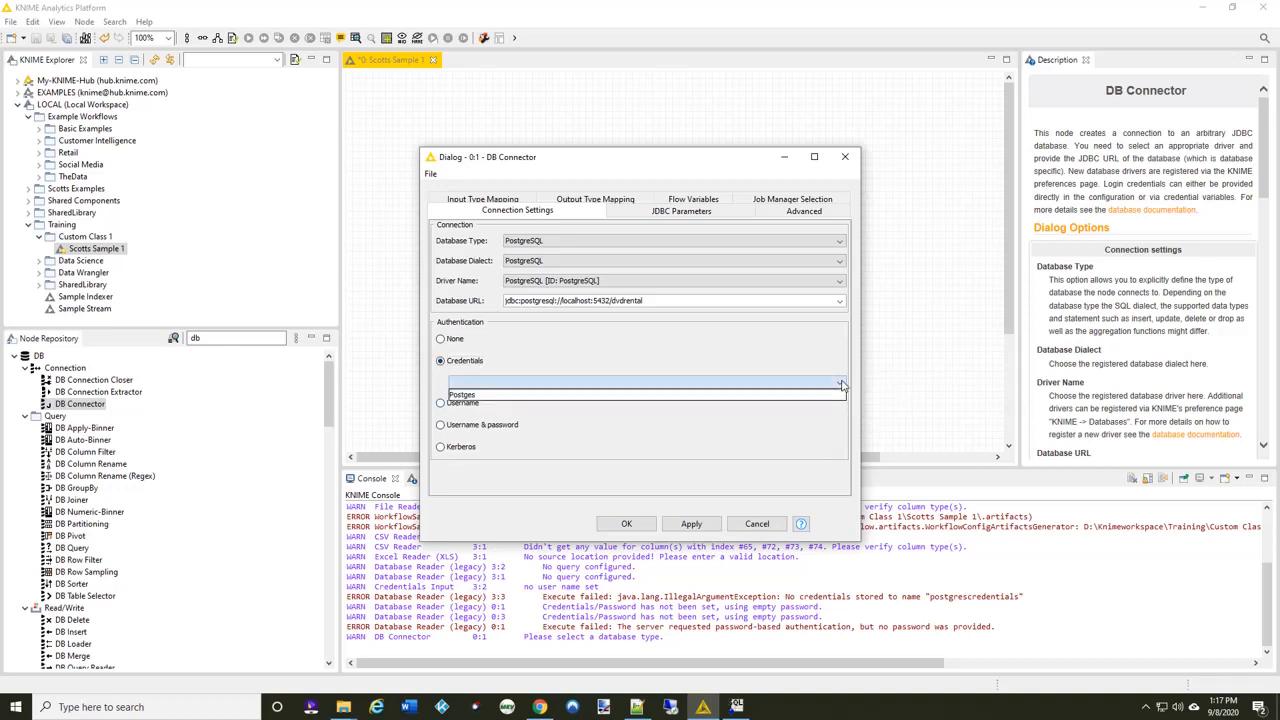
{"action": "left_click", "coordinate": [500, 397]}
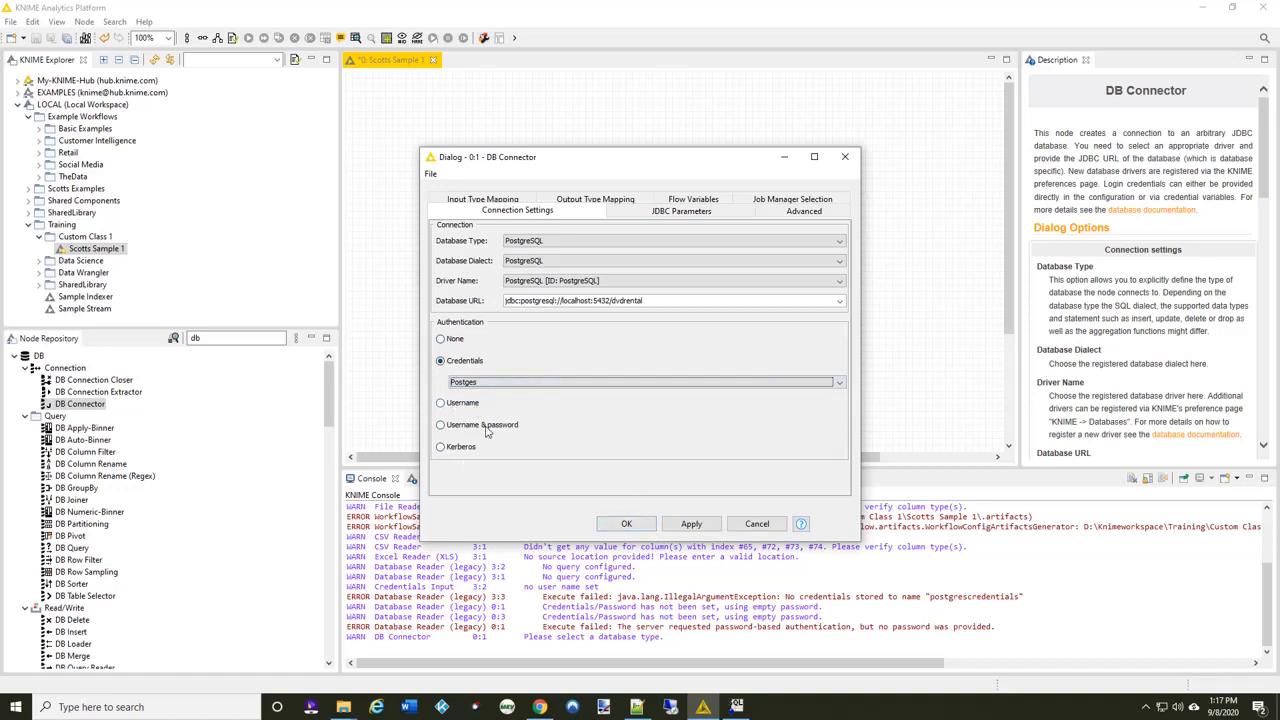
{"action": "left_click", "coordinate": [694, 526]}
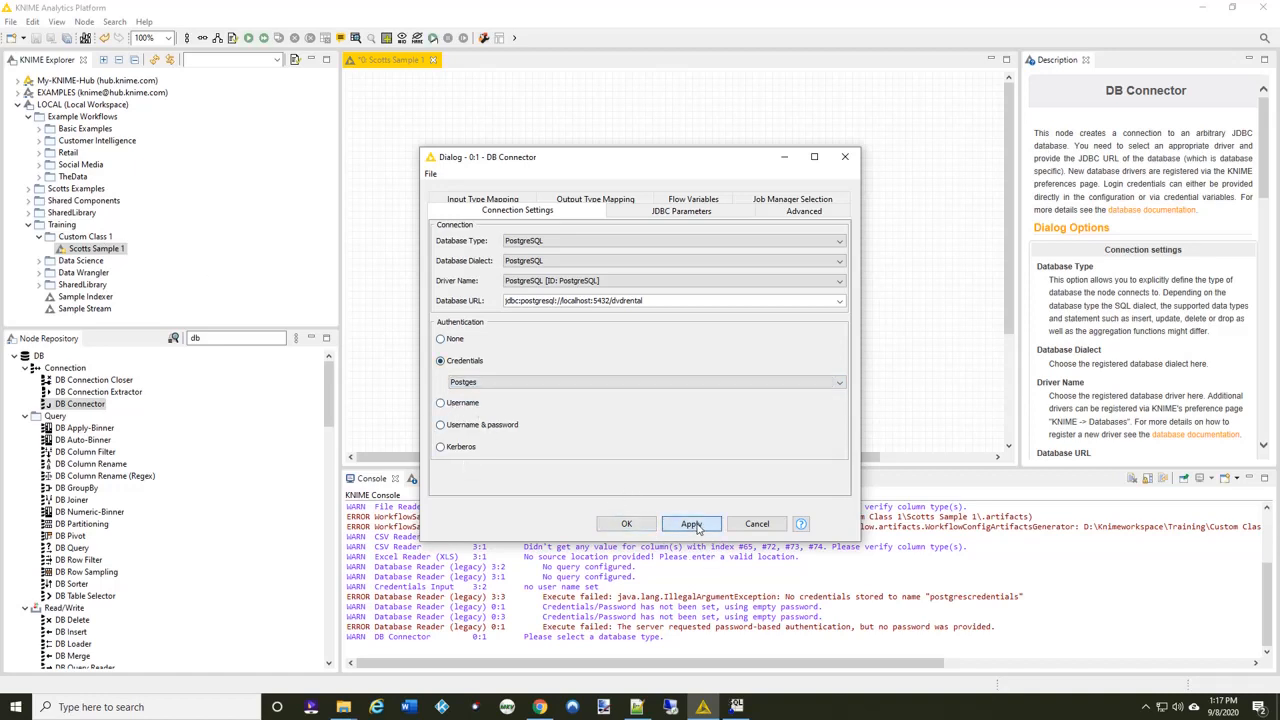
{"action": "left_click", "coordinate": [624, 525]}
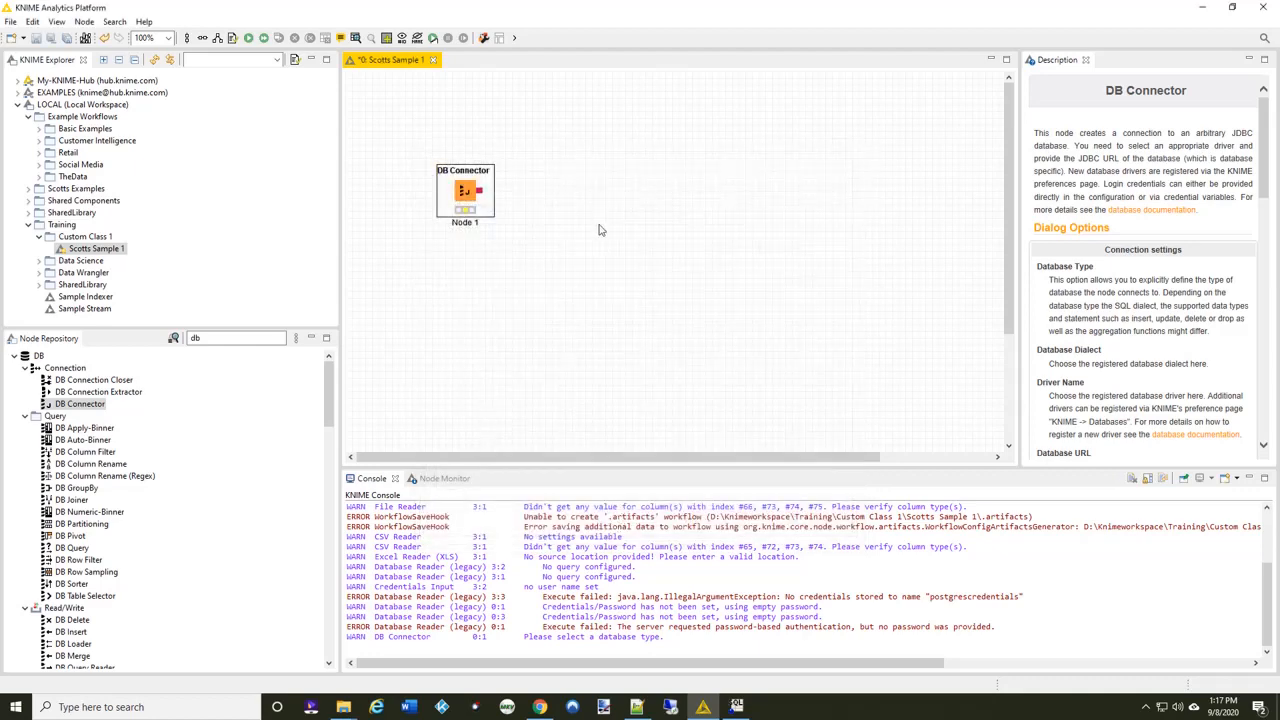
Step: Execute the DB Connector node to open the dvdrental connection
{"action": "right_click", "coordinate": [465, 191]}
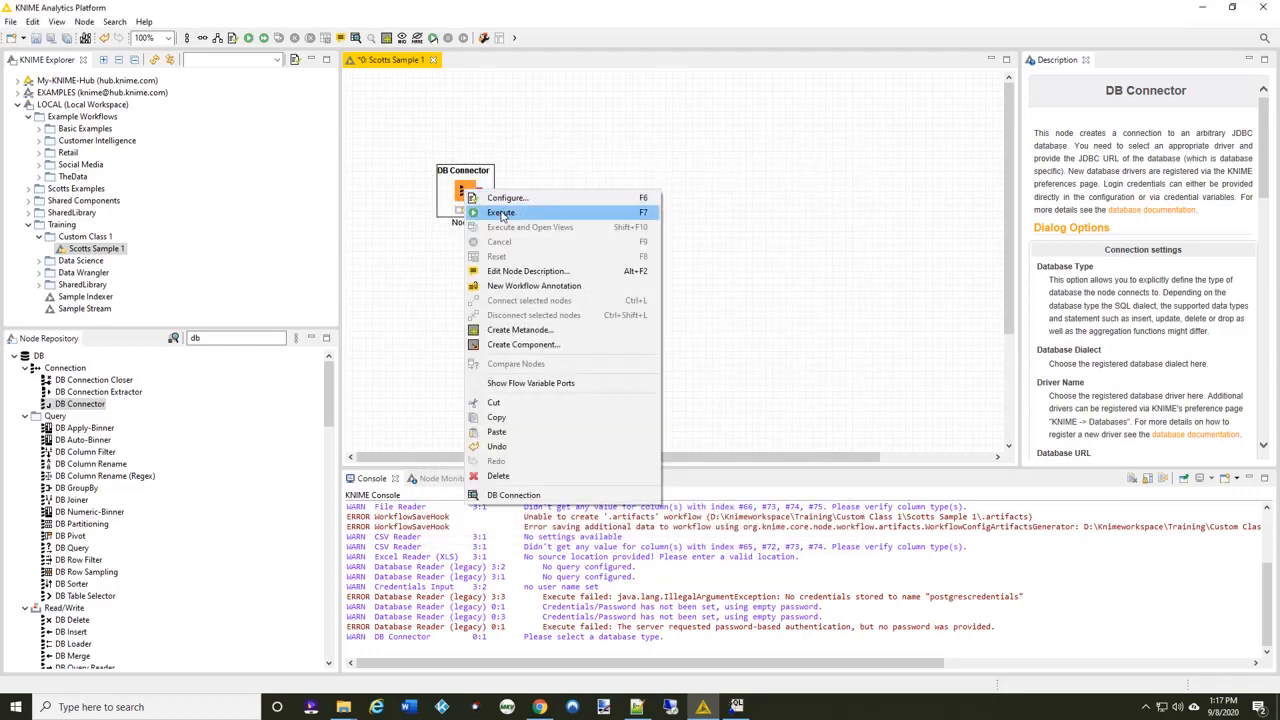
{"action": "left_click", "coordinate": [501, 213]}
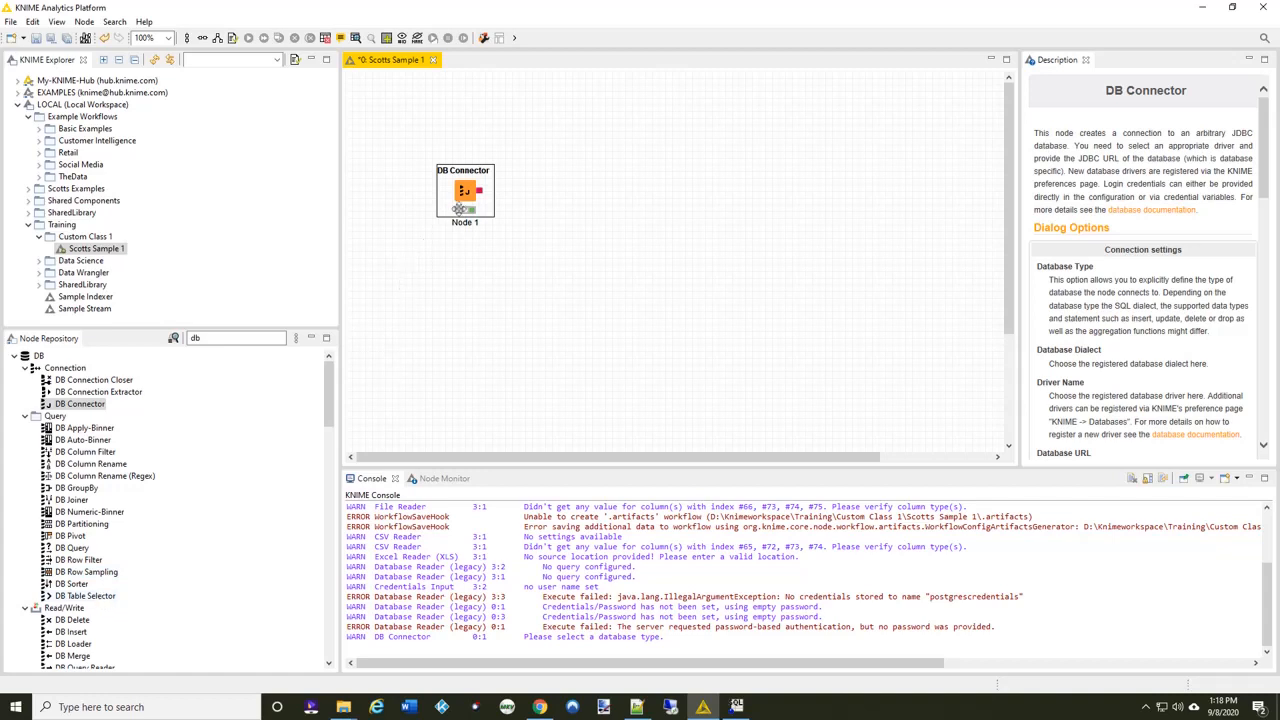
Step: Add a DB Table Selector after the connector and choose the public.inventory table
{"action": "double_click", "coordinate": [103, 597]}
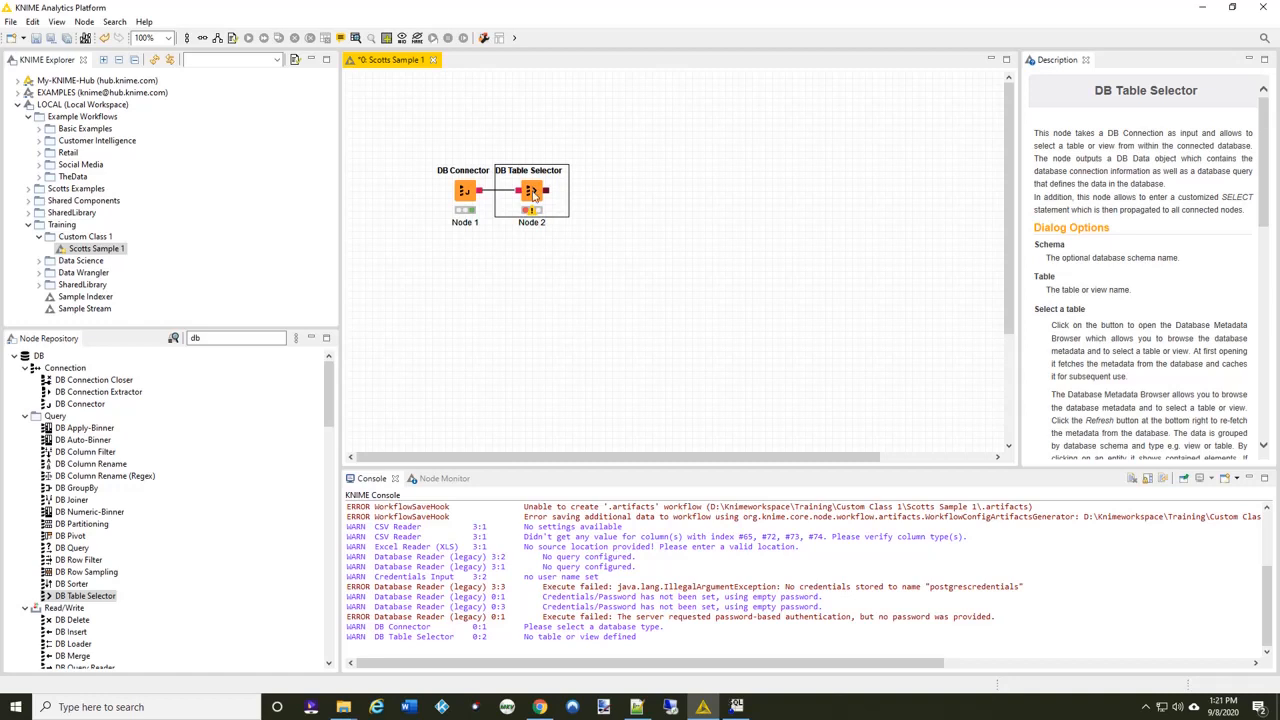
{"action": "double_click", "coordinate": [533, 195]}
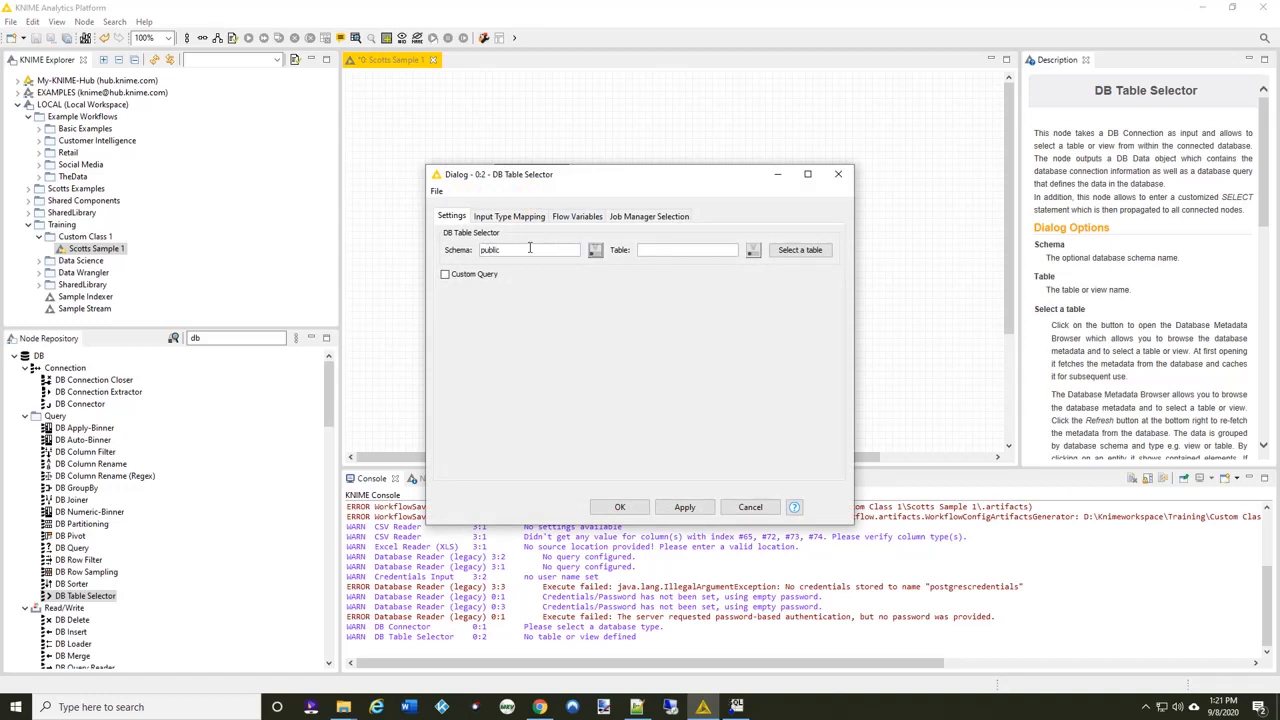
{"action": "key", "text": "Tab"}
{"action": "type", "text": "inventory"}
{"action": "left_click", "coordinate": [445, 275]}
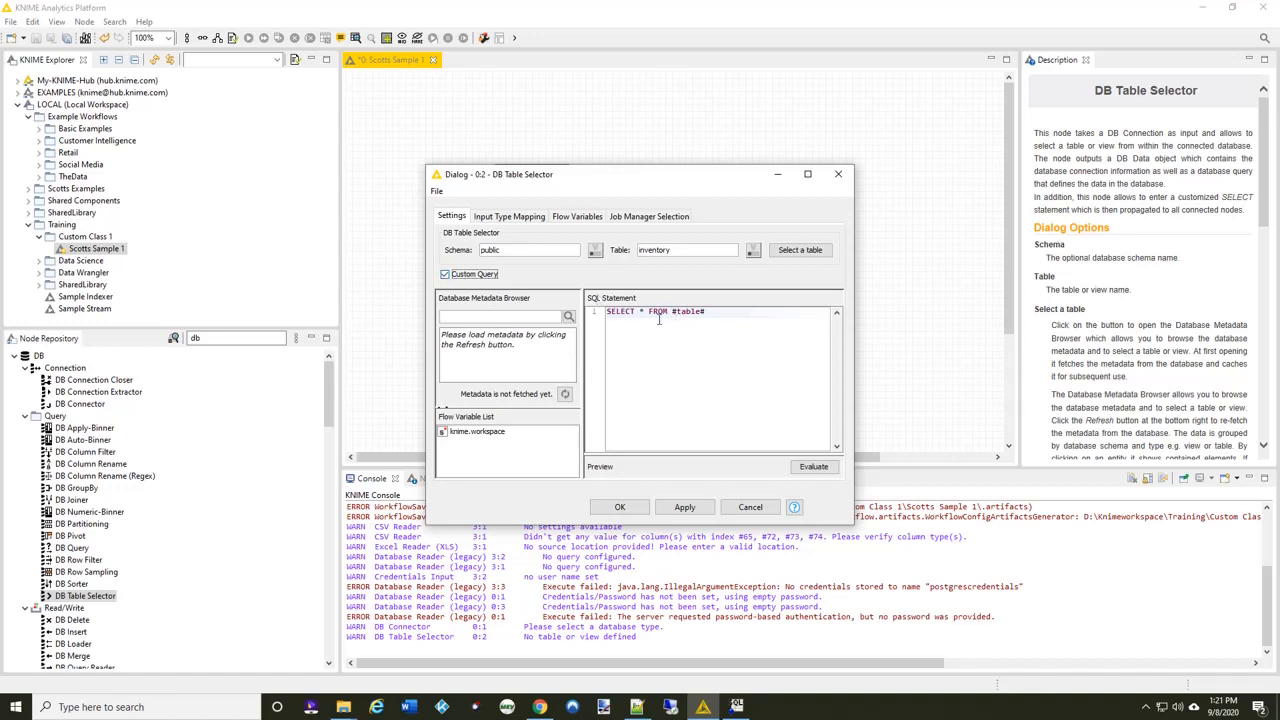
{"action": "left_click", "coordinate": [445, 275]}
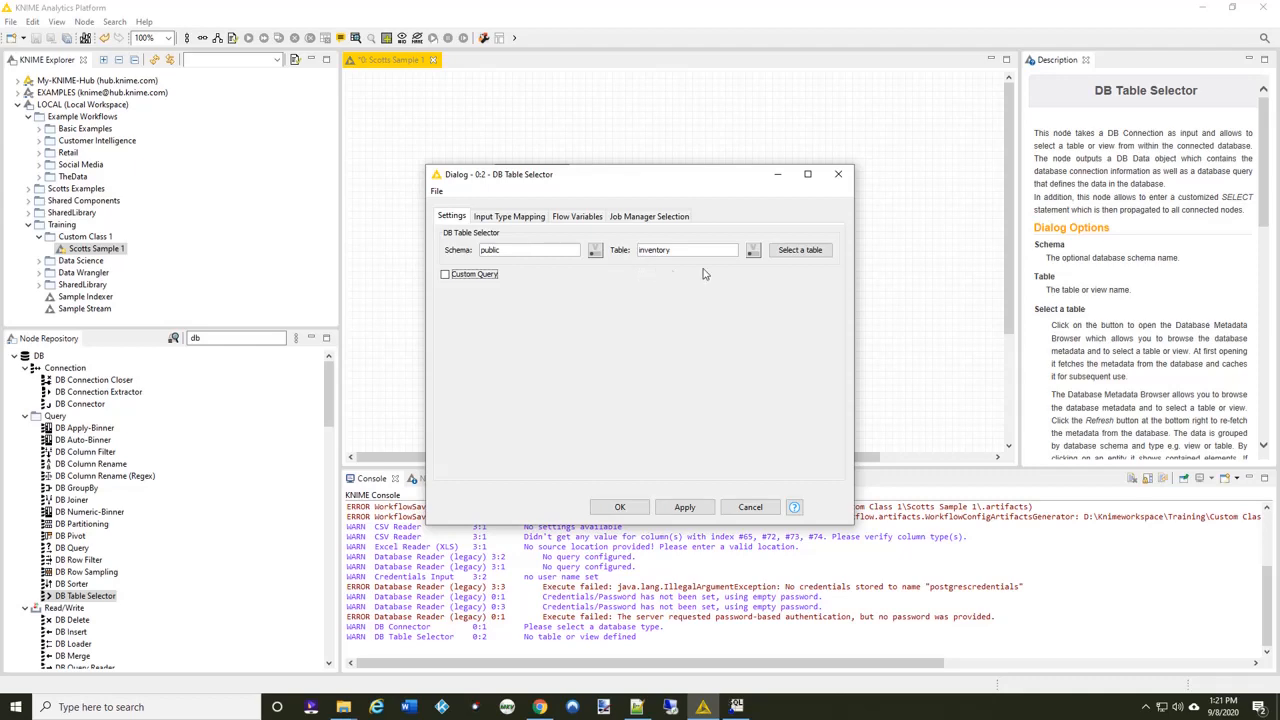
{"action": "left_click", "coordinate": [793, 254]}
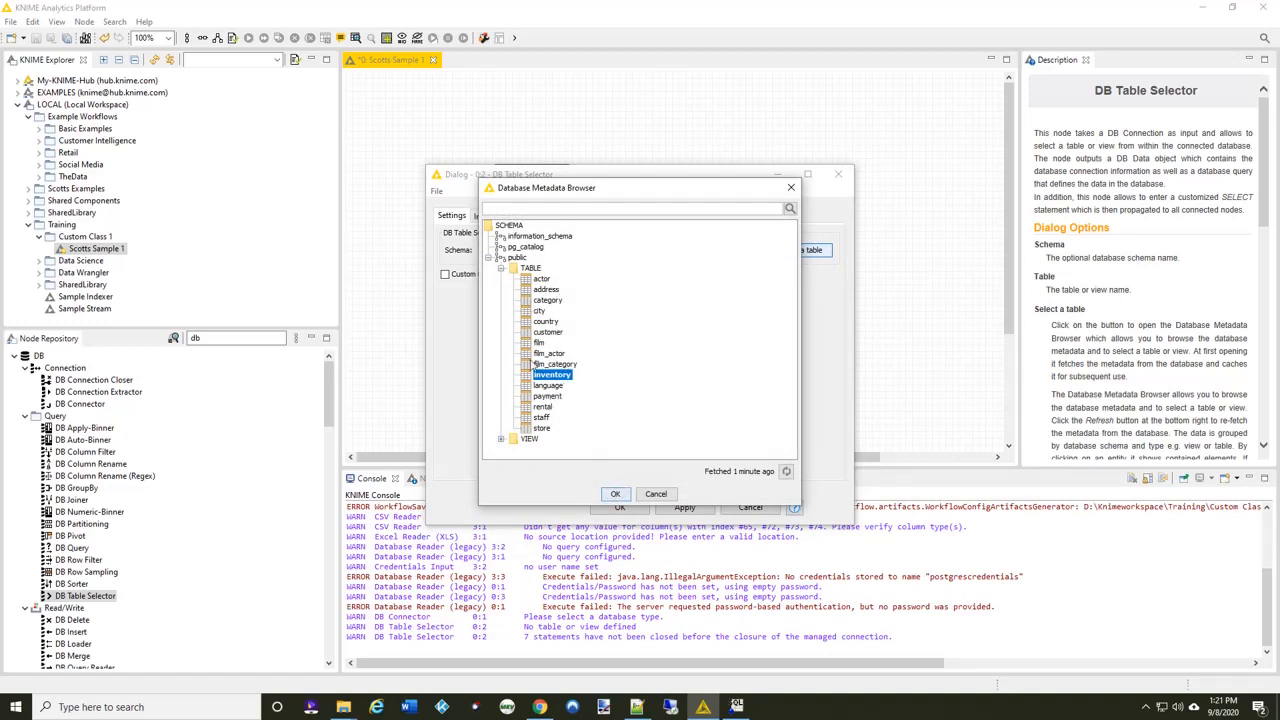
{"action": "left_click", "coordinate": [616, 495]}
Step: Close the table selector settings and execute the DB Table Selector node
{"action": "left_click", "coordinate": [618, 506]}
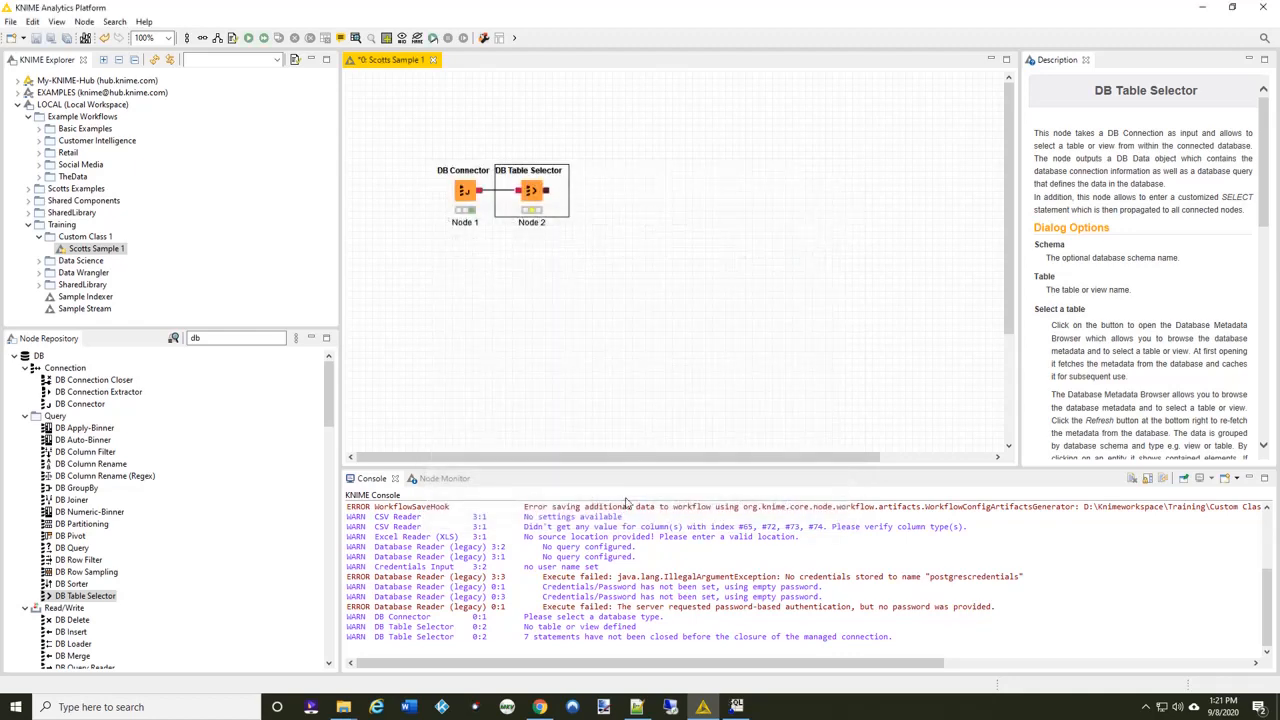
{"action": "right_click", "coordinate": [537, 191]}
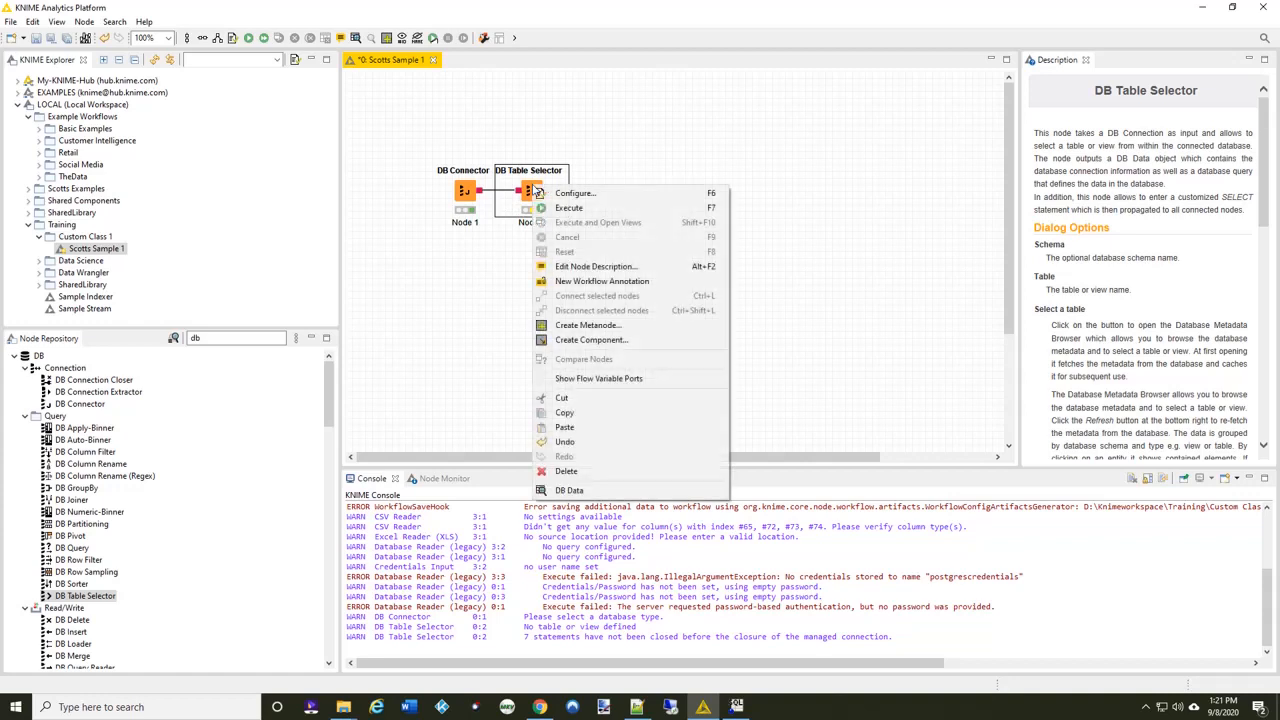
{"action": "left_click", "coordinate": [568, 207]}
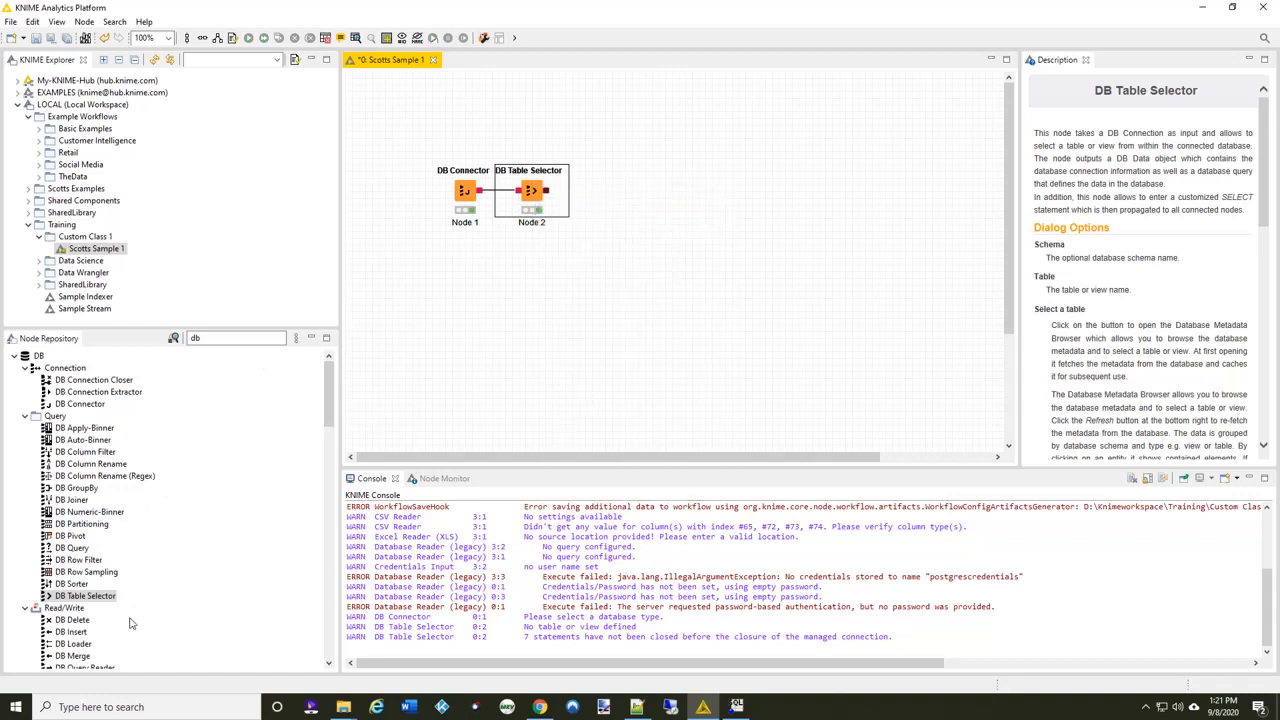
Step: Add a DB Reader after the table selector, position it, and execute it
{"action": "left_click_drag", "start_coordinate": [329, 420], "coordinate": [332, 433]}
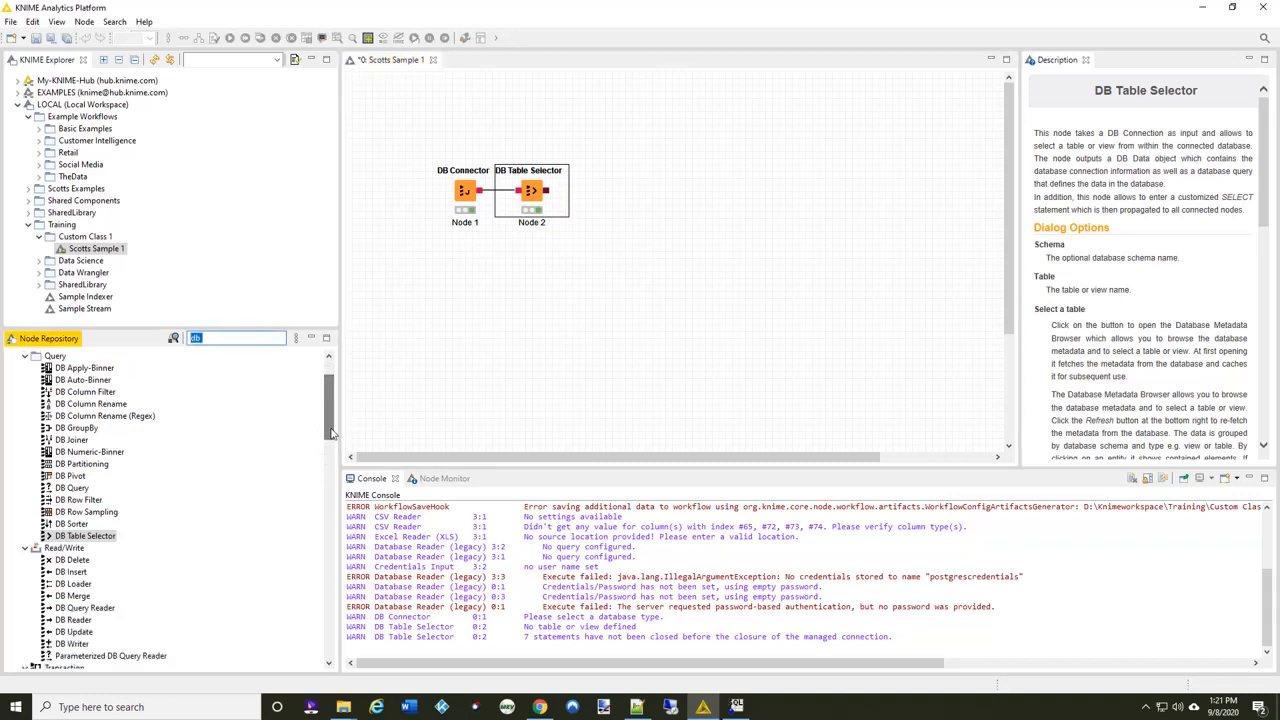
{"action": "double_click", "coordinate": [76, 621]}
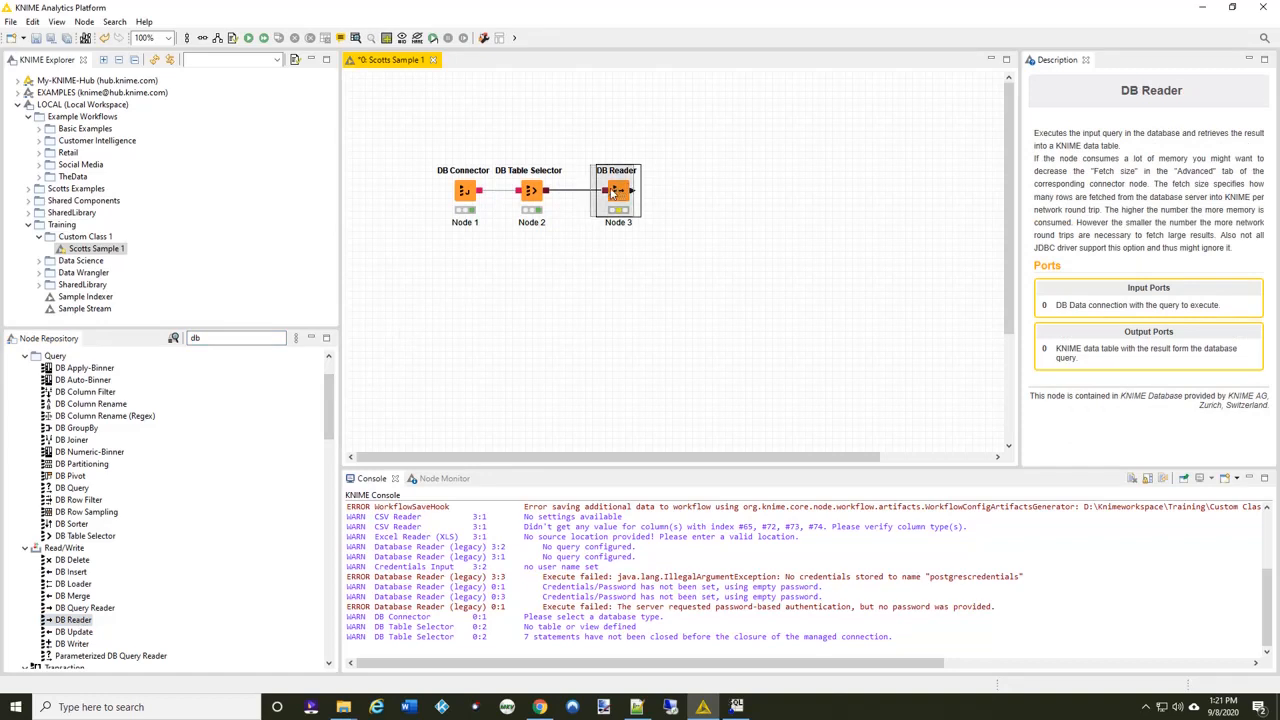
{"action": "left_click_drag", "start_coordinate": [620, 192], "coordinate": [607, 194]}
{"action": "right_click", "coordinate": [609, 193]}
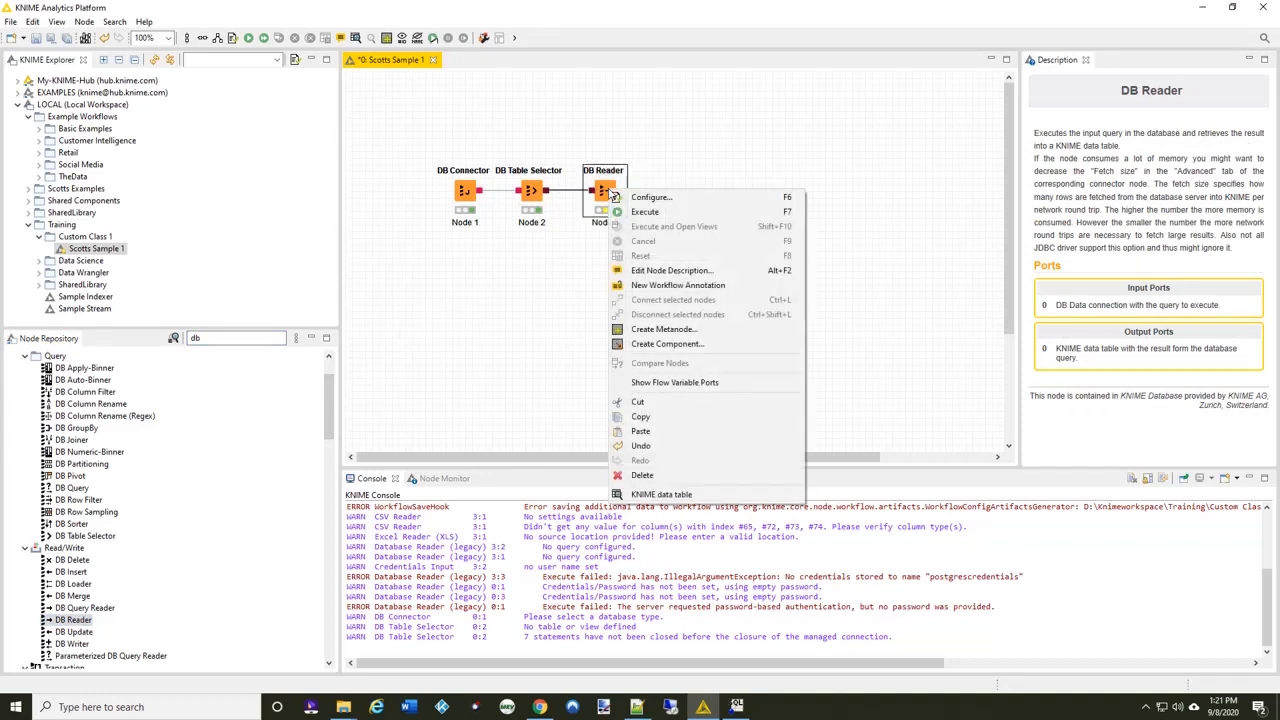
{"action": "left_click", "coordinate": [638, 197]}
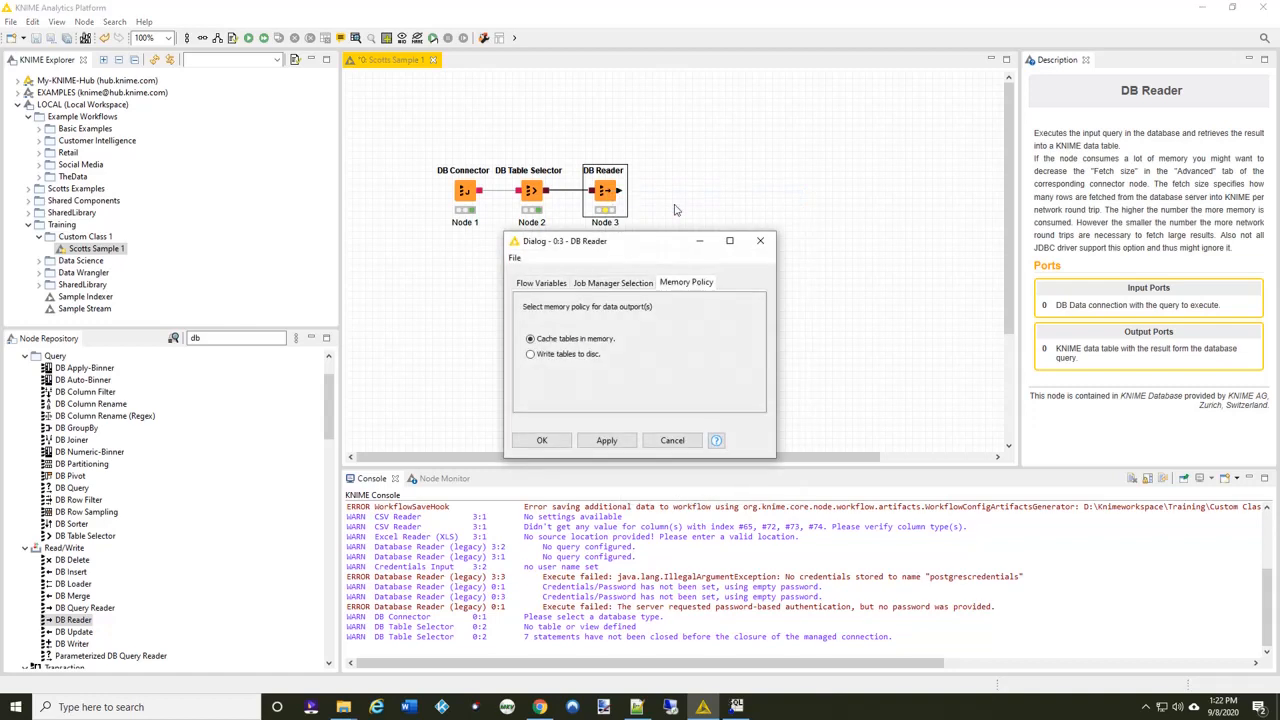
{"action": "left_click", "coordinate": [672, 440]}
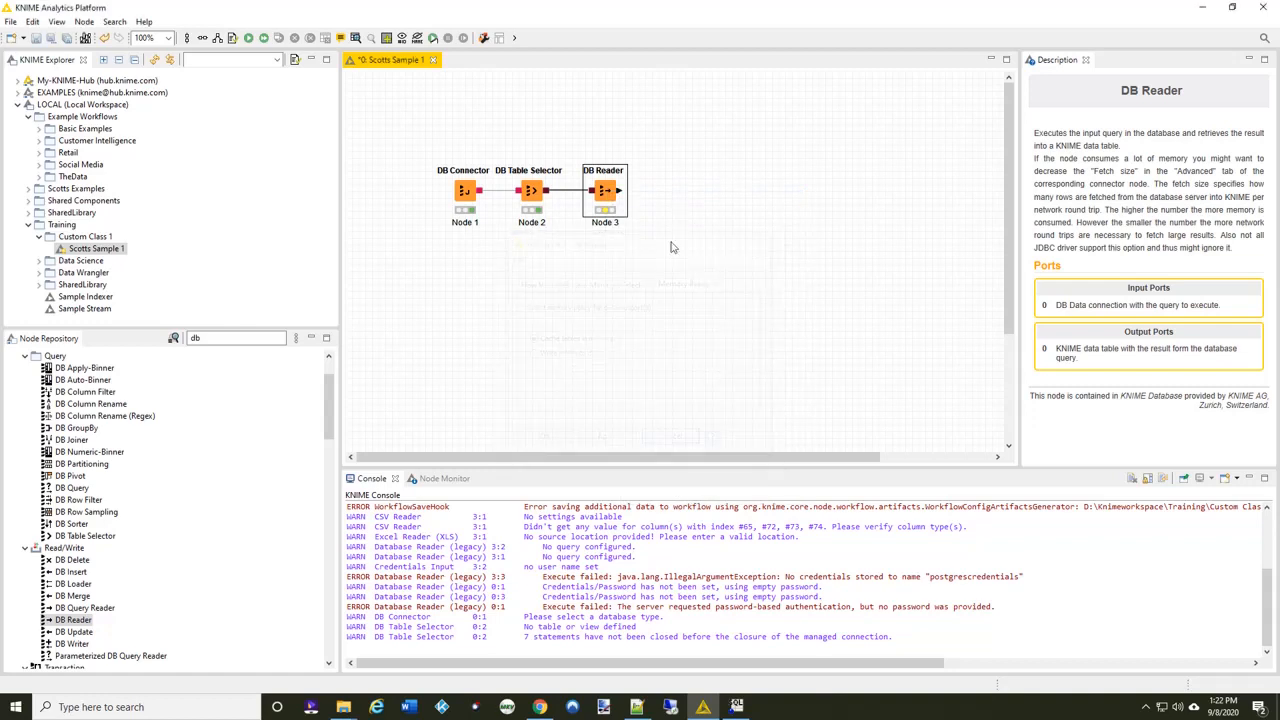
{"action": "right_click", "coordinate": [608, 191]}
{"action": "left_click", "coordinate": [612, 210]}
Step: View the DB Reader's output table of 4,581 inventory rows, then close it
{"action": "right_click", "coordinate": [606, 193]}
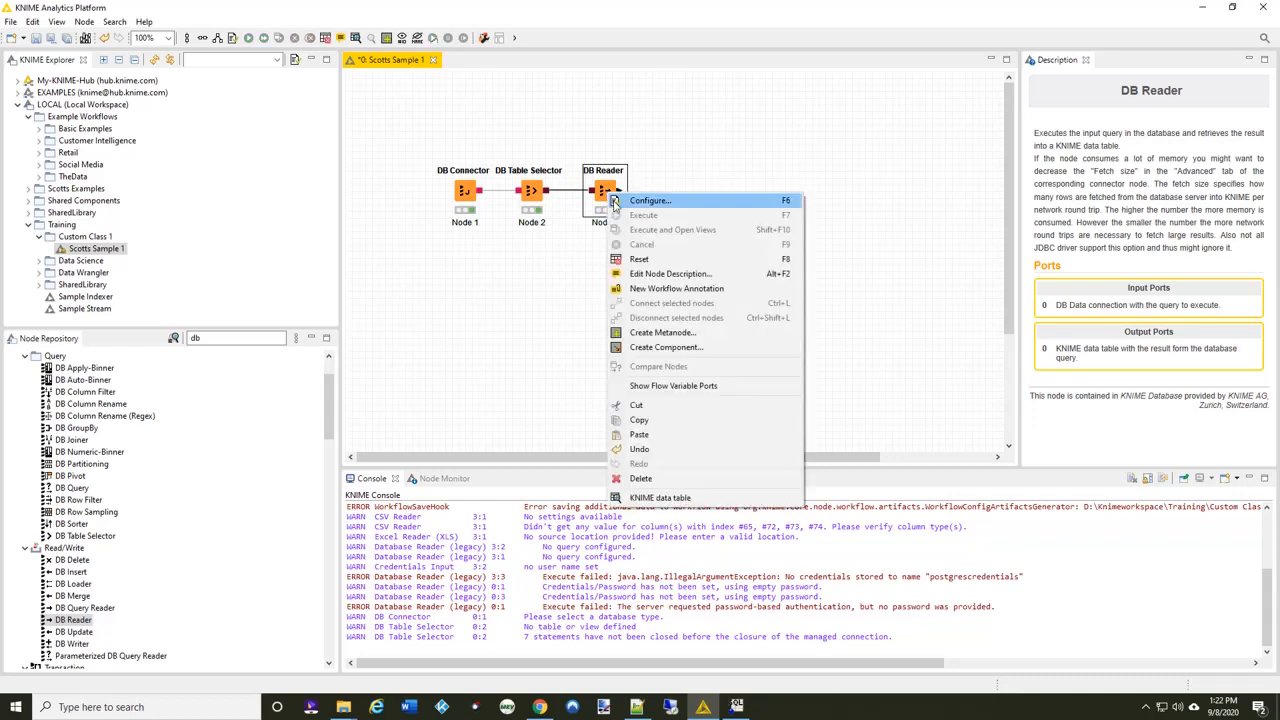
{"action": "left_click", "coordinate": [662, 498]}
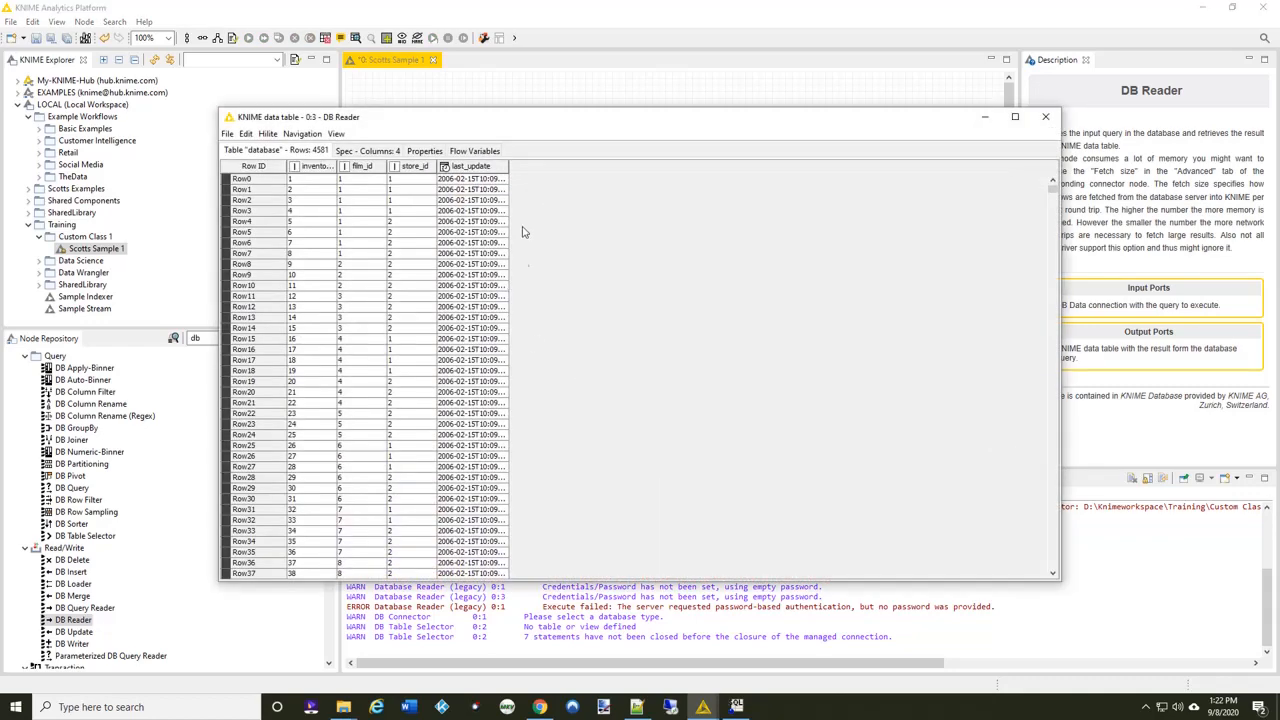
{"action": "left_click", "coordinate": [1045, 116]}
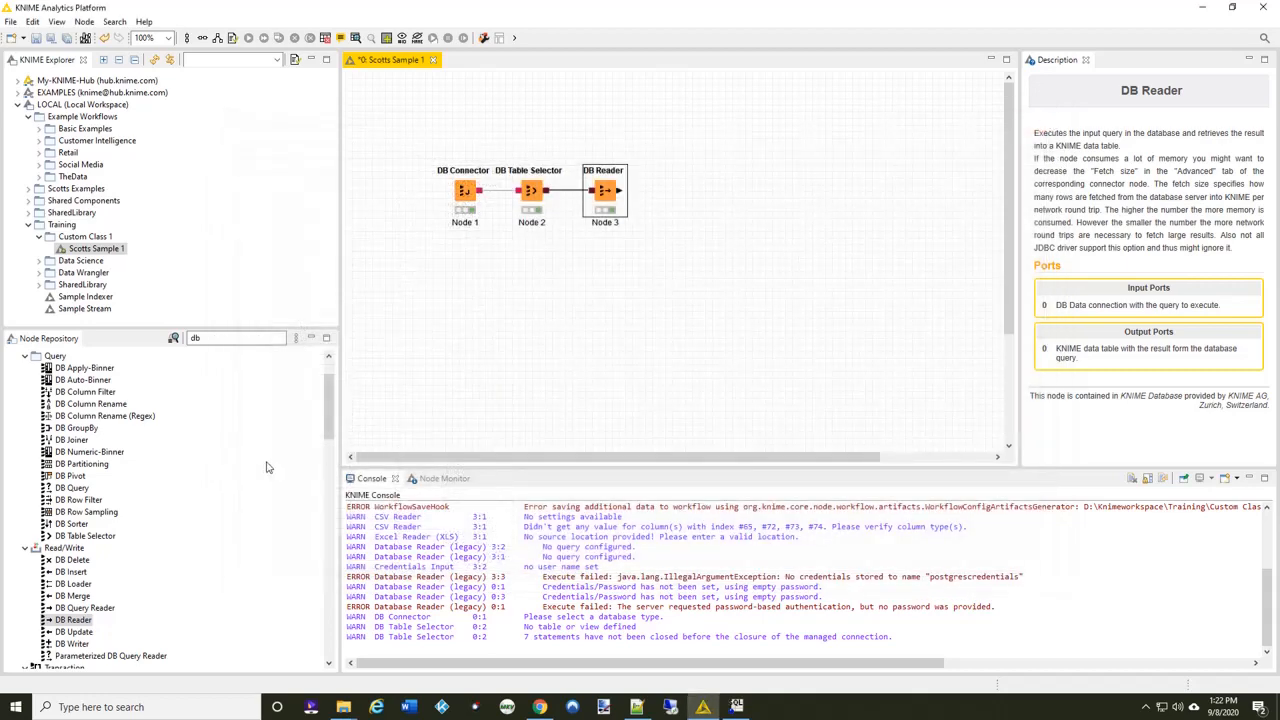